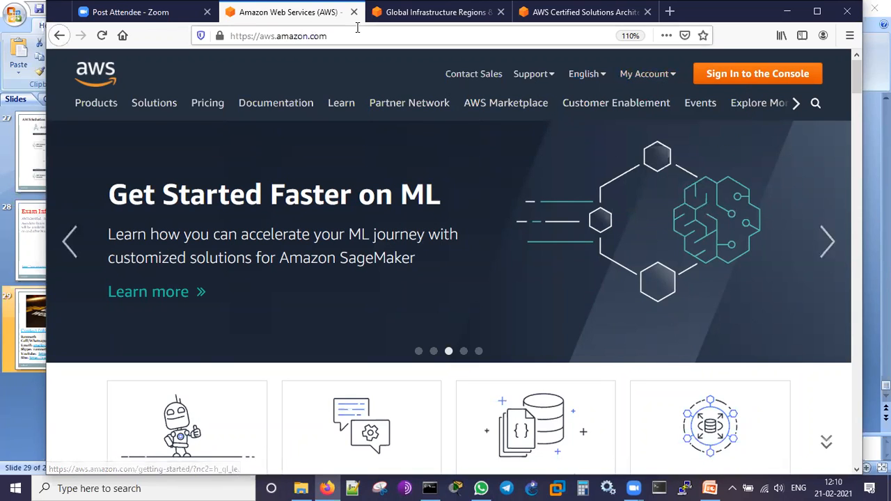
- Open the AWS Free Tier page at aws.amazon.com/free
click(387, 37)
click(387, 38)
text(/free)
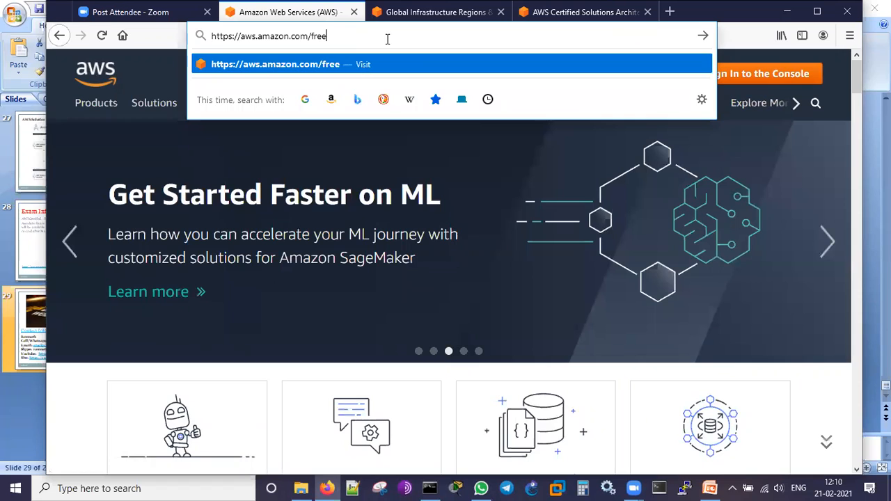
key(Return)
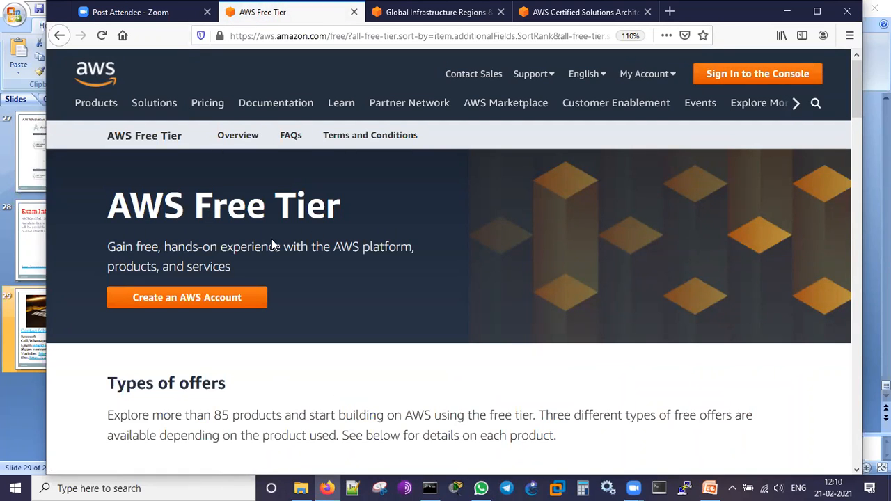
- Read the AWS Free Tier introduction and the Types of offers summary, highlighting the key phrases
drag(333, 247, 415, 248)
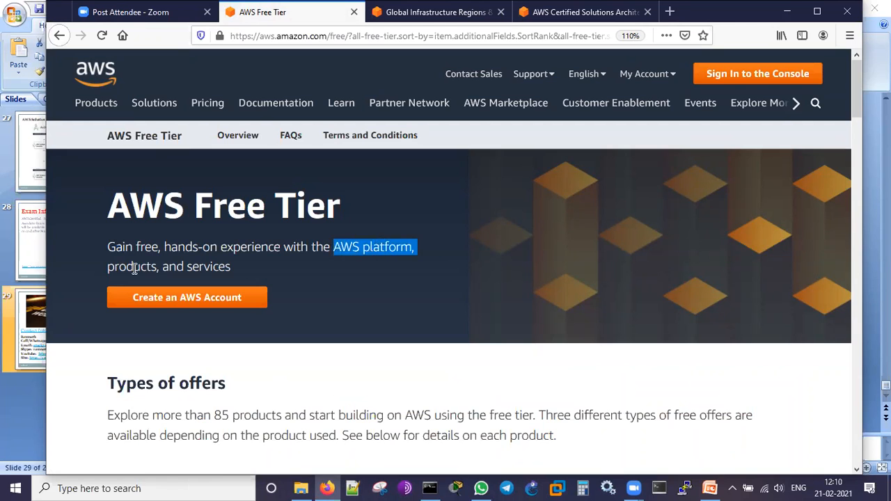
drag(133, 267, 222, 268)
click(376, 299)
scroll(390, 293, down, 2)
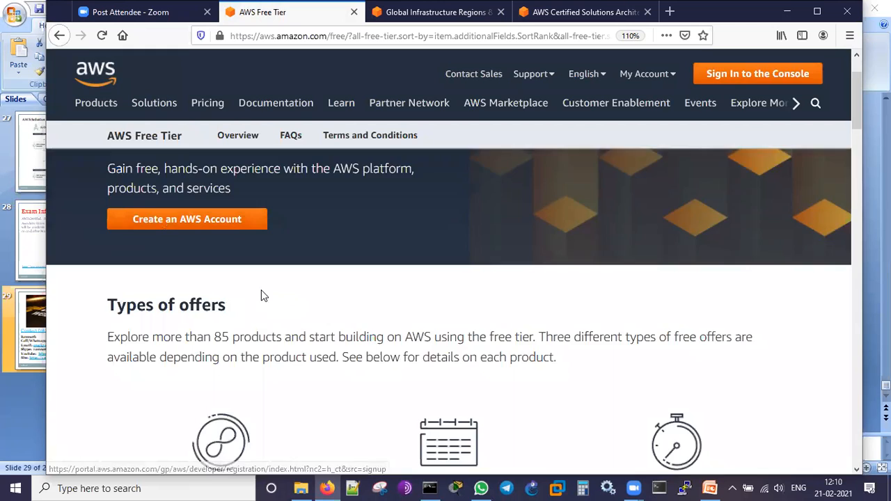
scroll(260, 295, down, 2)
drag(207, 256, 486, 258)
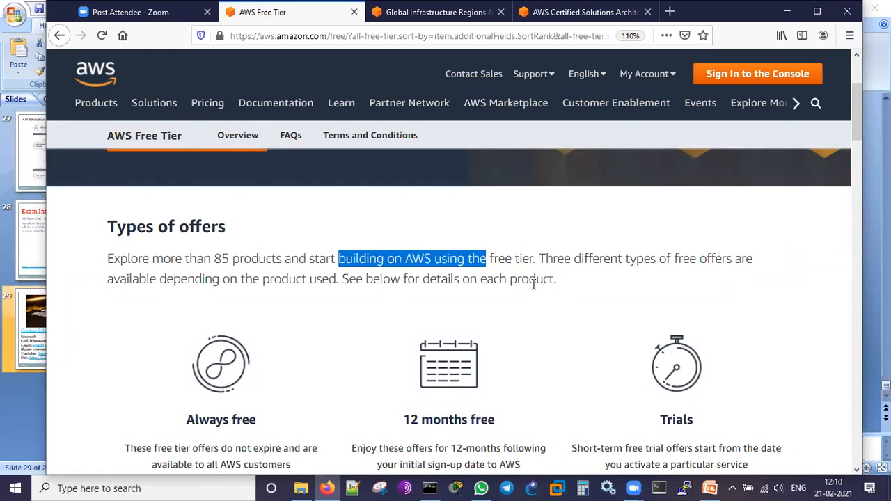
- Read the descriptions of the Always free and 12 months free offer types, highlighting their conditions
scroll(533, 284, down, 2)
drag(175, 344, 264, 341)
click(249, 408)
drag(137, 374, 290, 372)
drag(170, 388, 246, 387)
click(261, 392)
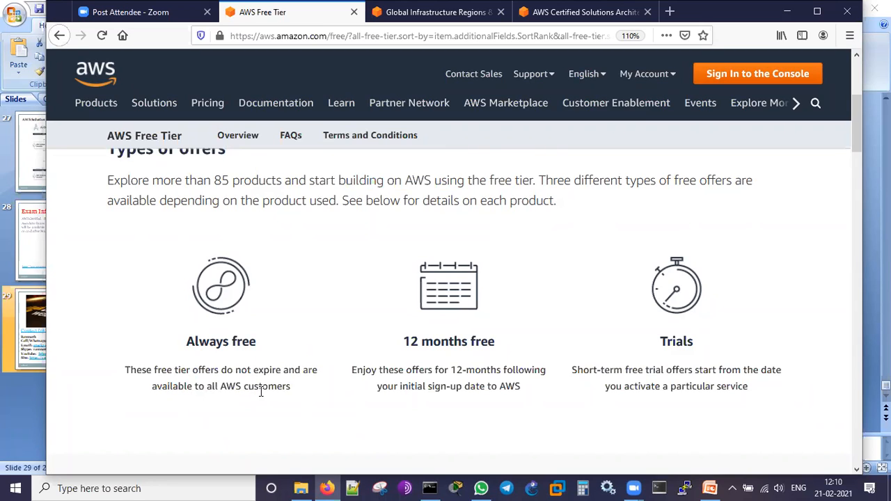
drag(403, 342, 528, 345)
click(436, 382)
drag(458, 372, 513, 374)
drag(415, 388, 474, 388)
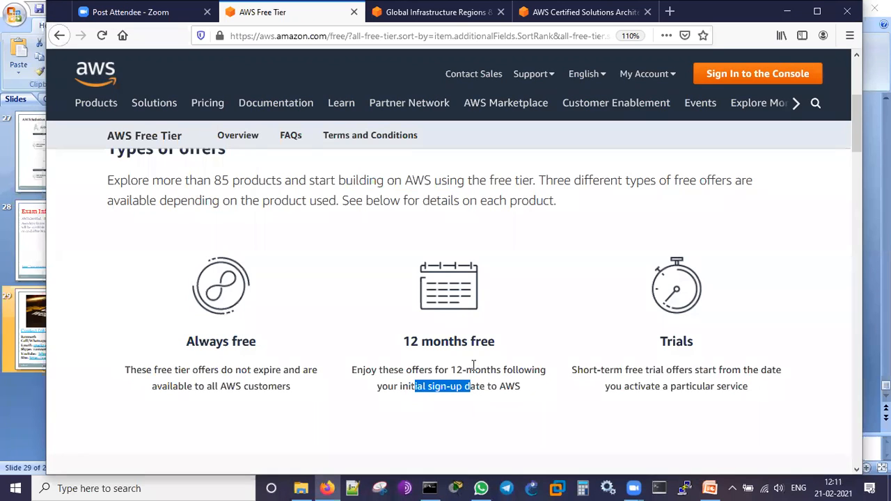
click(464, 337)
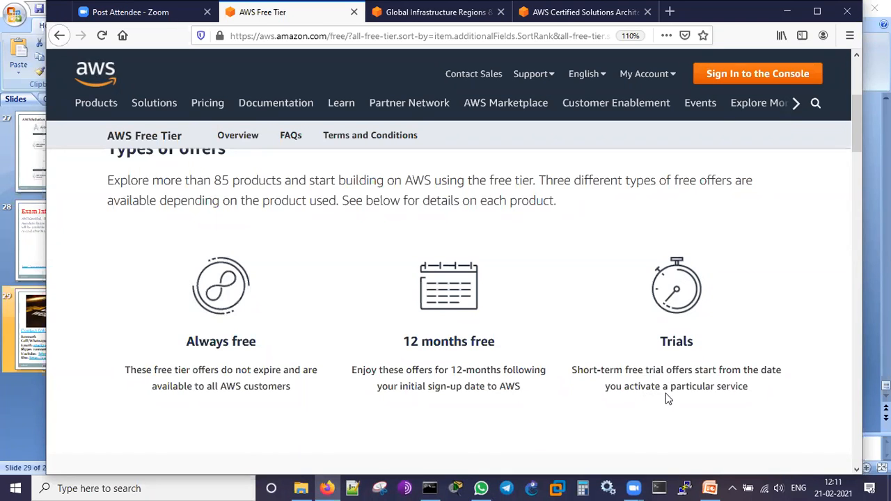
- Switch to Calculator, divide the Amazon EC2 card's 750 monthly hours by 24, and close Calculator
scroll(673, 348, down, 5)
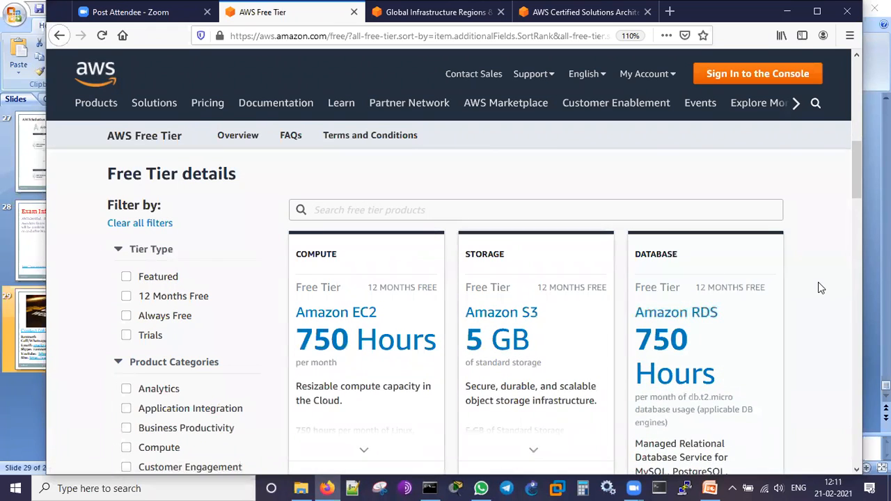
scroll(820, 284, down, 2)
mouse_move(314, 250)
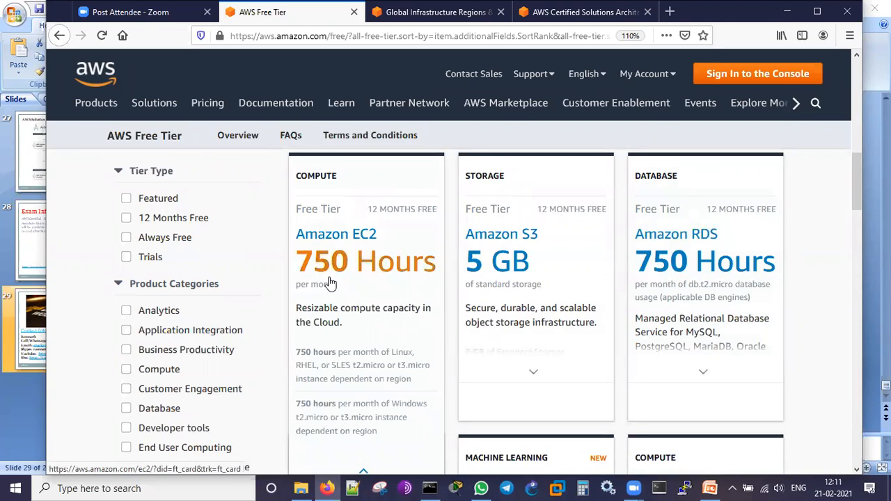
click(584, 487)
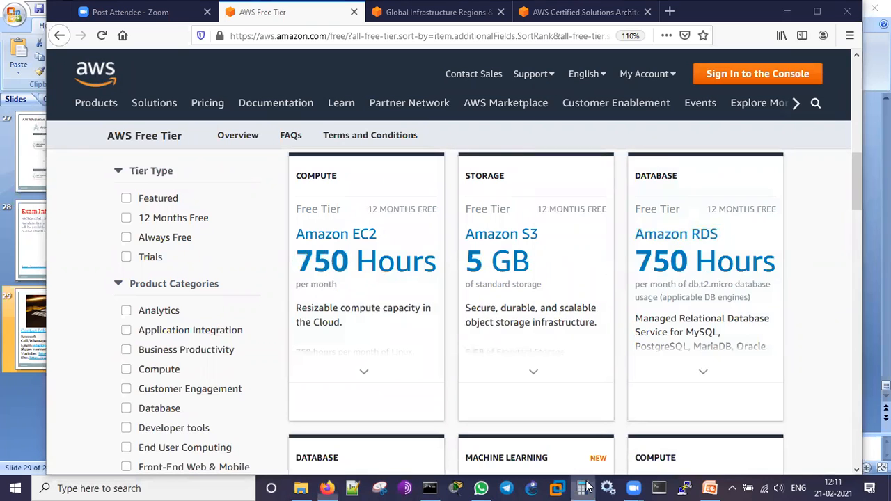
click(577, 244)
click(646, 280)
click(644, 352)
click(802, 202)
click(650, 318)
click(592, 289)
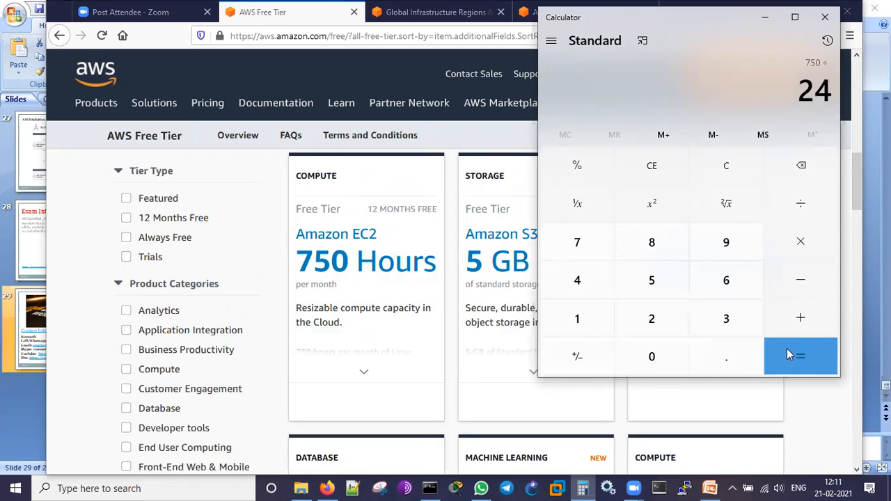
click(801, 361)
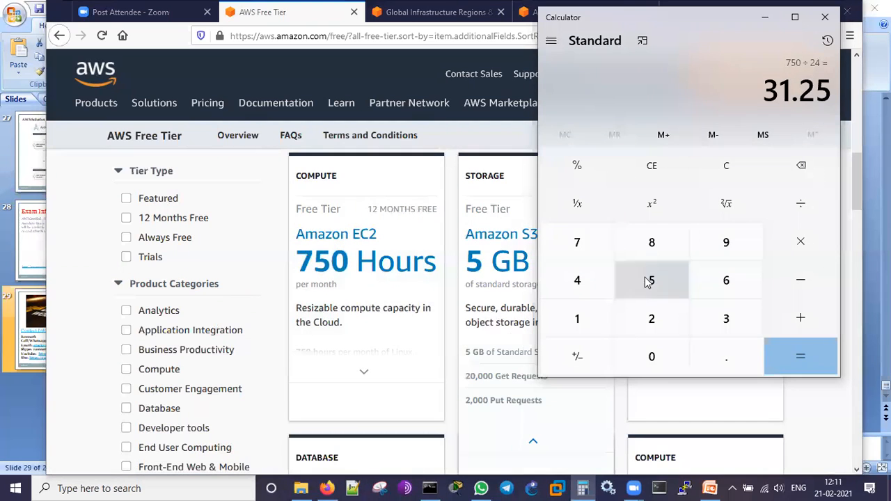
click(822, 19)
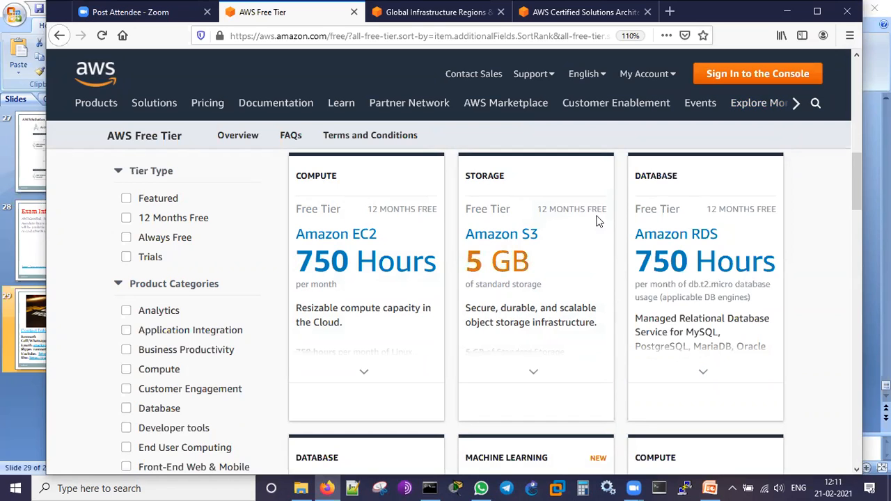
- Examine the remaining free tier product cards on the first page, from Amazon S3 and RDS to Amazon SNS
mouse_move(517, 161)
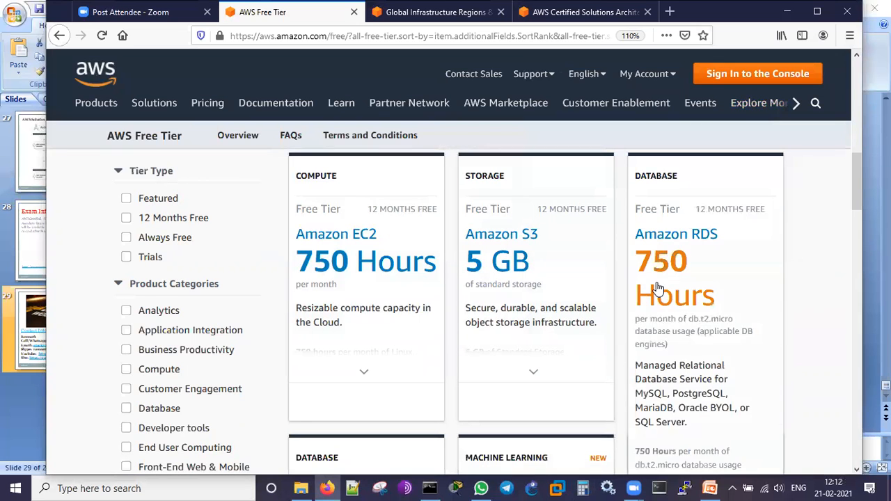
scroll(822, 293, down, 4)
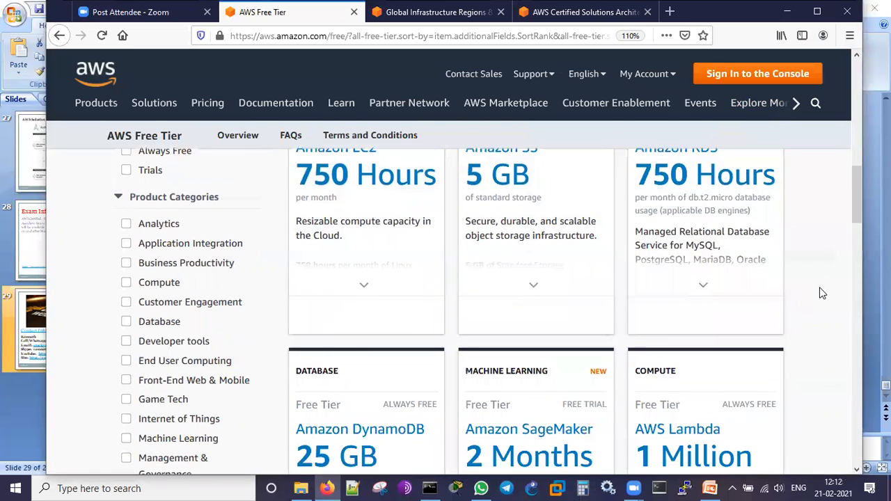
scroll(507, 304, up, 1)
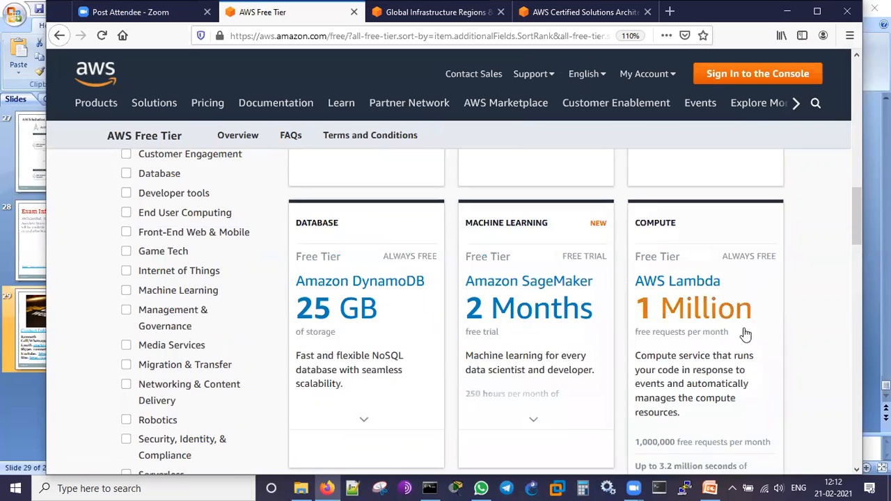
scroll(820, 319, down, 2)
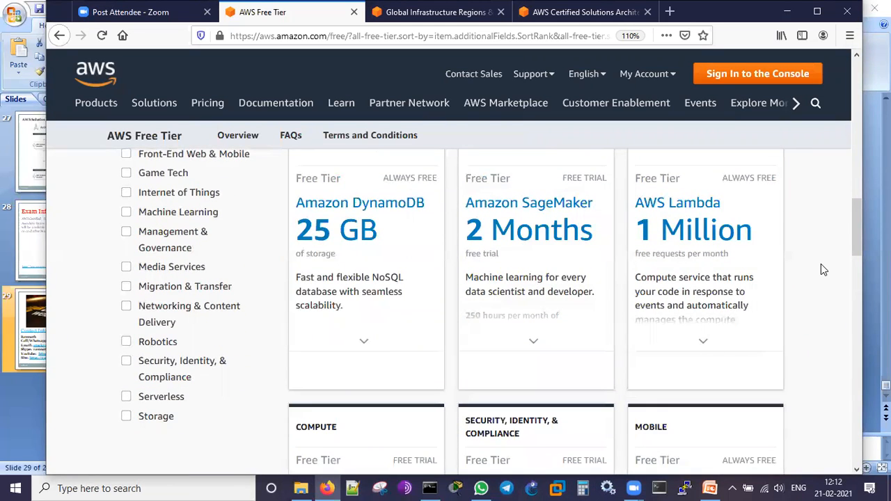
scroll(822, 271, down, 2)
scroll(822, 264, down, 2)
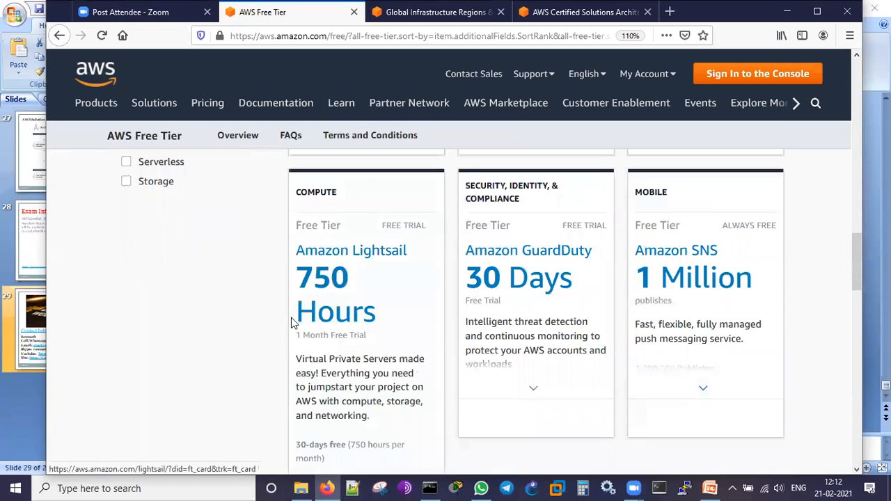
mouse_move(557, 312)
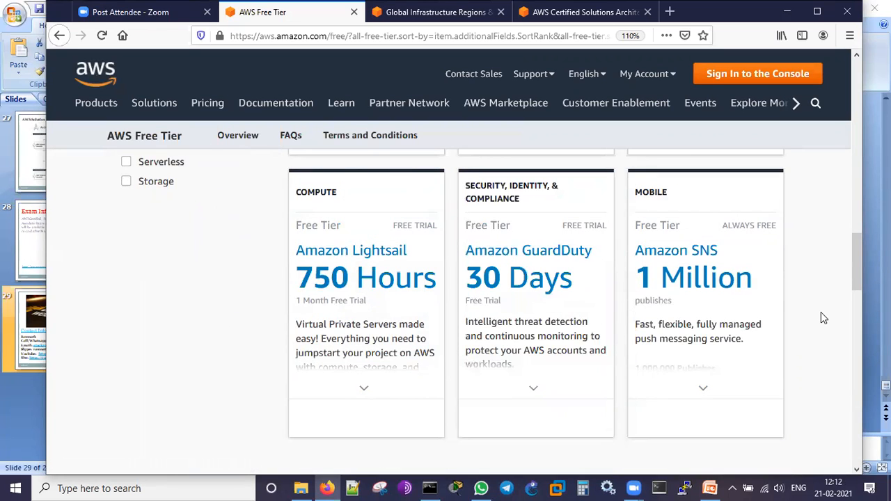
scroll(821, 313, down, 2)
scroll(821, 318, down, 1)
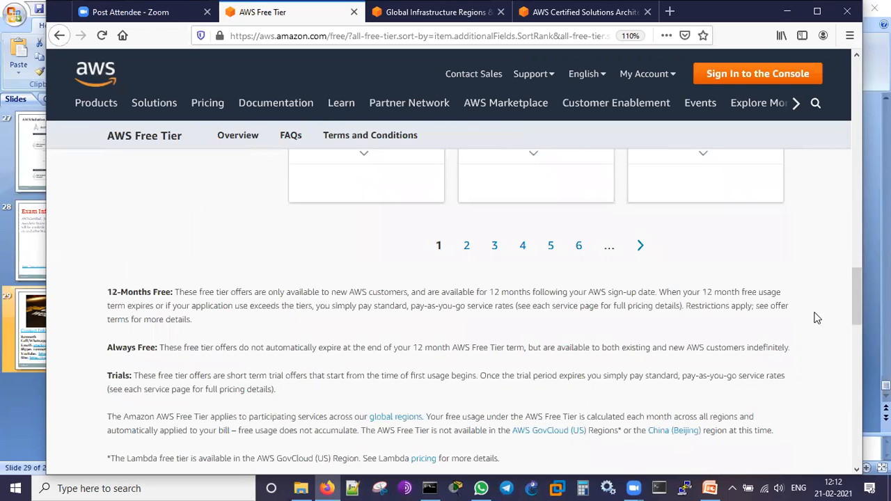
- Open page 2 of the free tier products and examine its cards, from Amazon CloudWatch to Amazon Connect
click(468, 251)
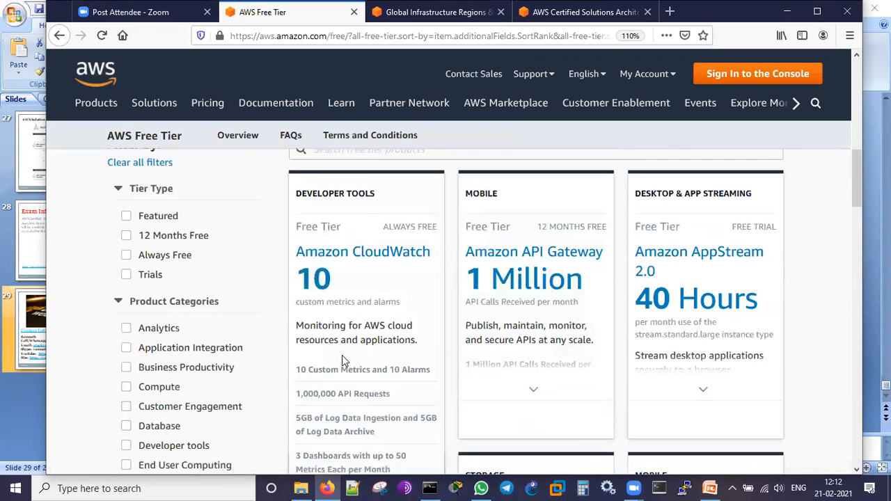
mouse_move(591, 252)
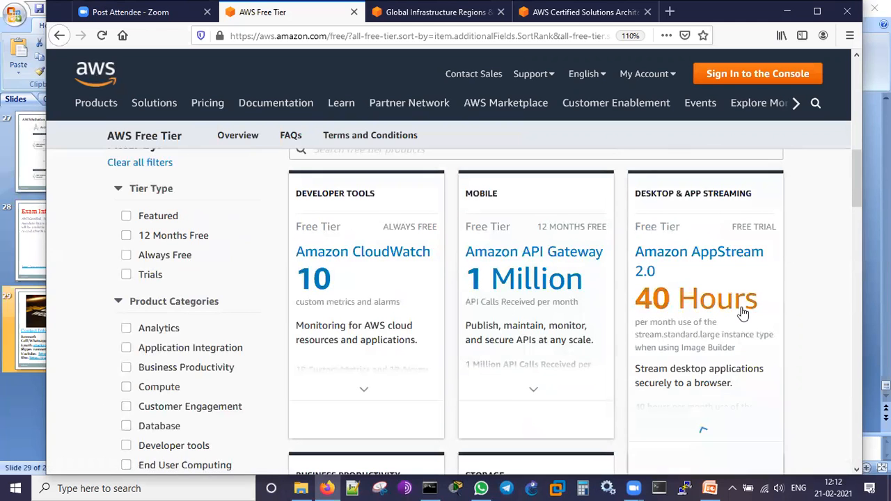
scroll(826, 319, down, 2)
scroll(828, 318, down, 3)
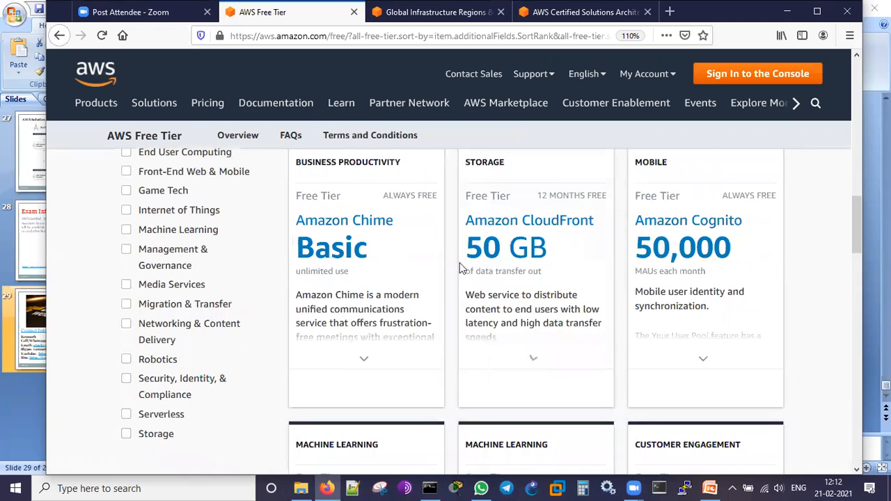
scroll(768, 300, down, 3)
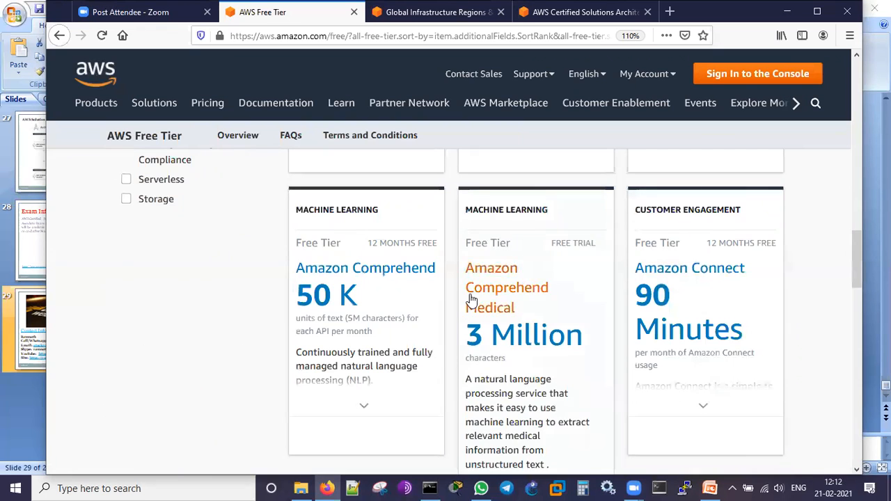
scroll(805, 322, down, 4)
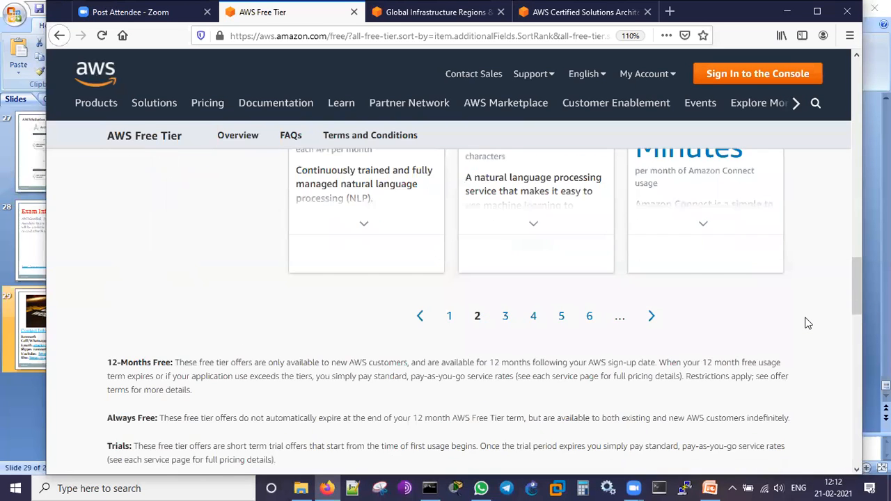
- Highlight the Always Free note below the product cards and enlarge the page to 133%
scroll(806, 322, up, 15)
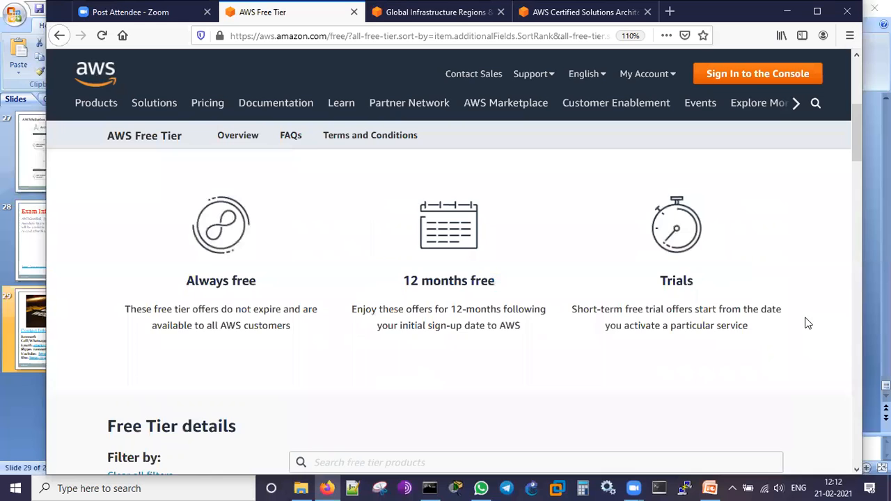
scroll(806, 322, down, 20)
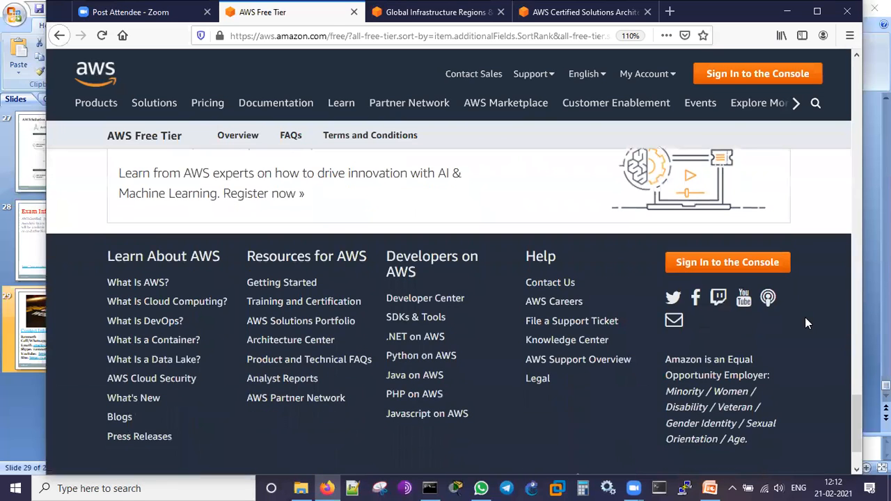
scroll(806, 323, up, 12)
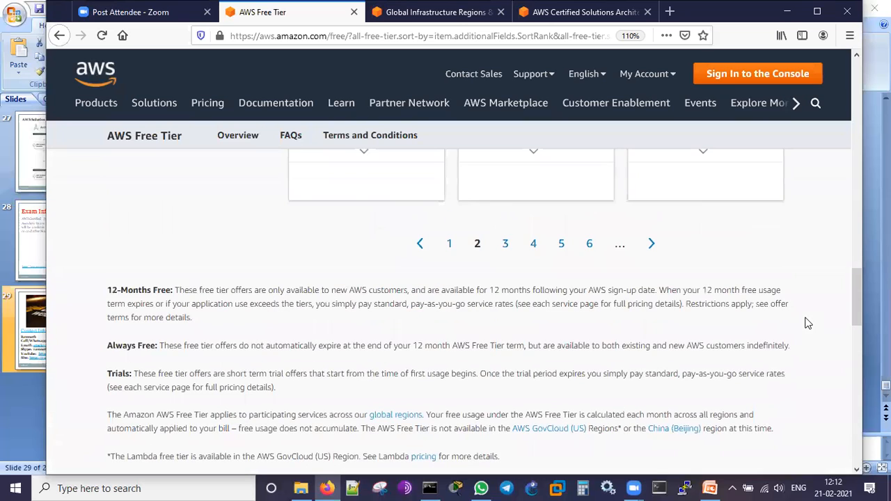
scroll(806, 322, down, 2)
drag(110, 269, 797, 277)
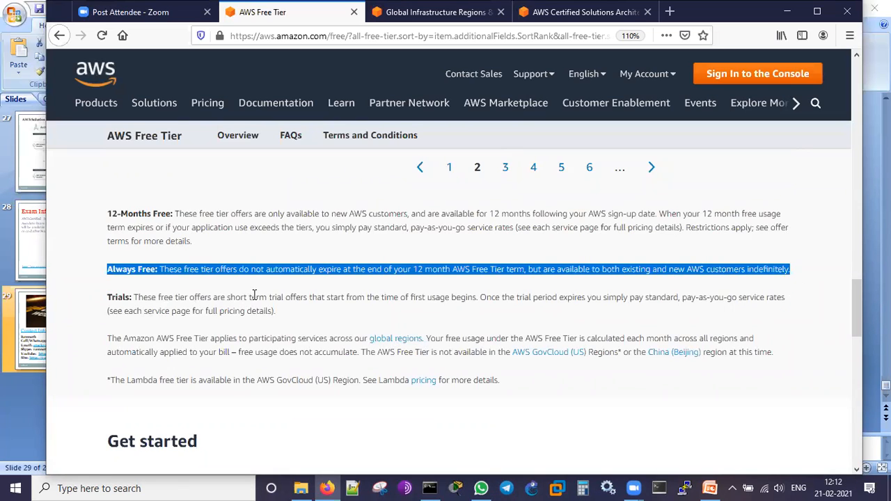
key(ctrl+plus)
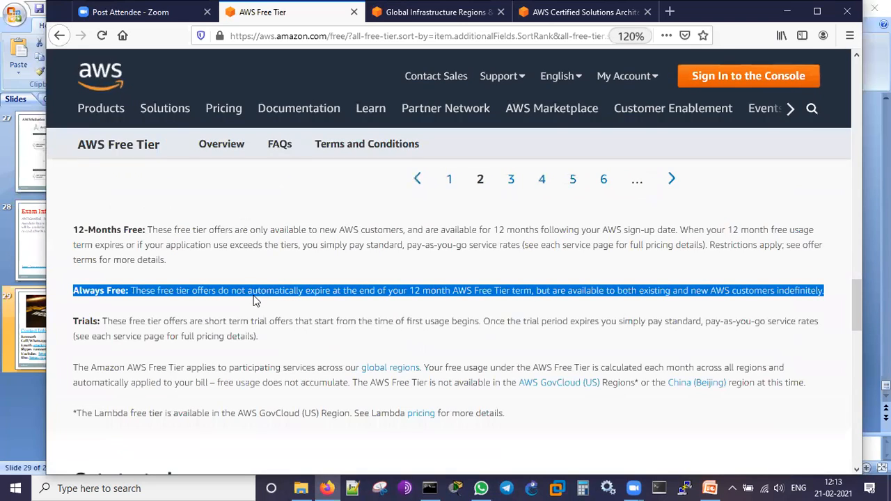
key(ctrl+plus)
scroll(252, 300, down, 10)
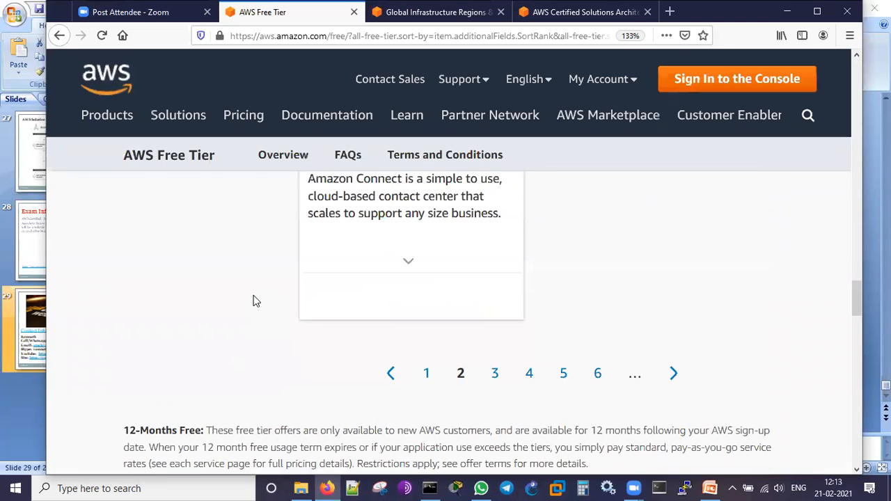
scroll(254, 299, up, 4)
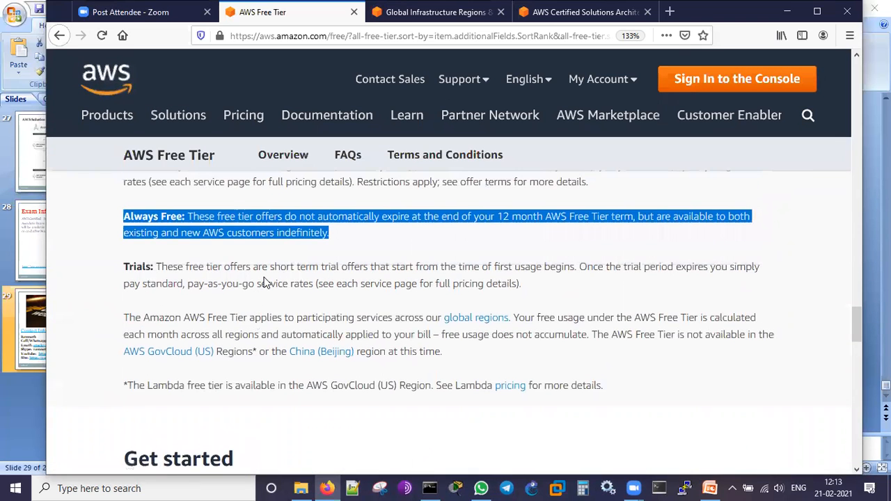
- Read the Always Free note, highlighting the 12 month term and its availability to existing and new customers
click(339, 250)
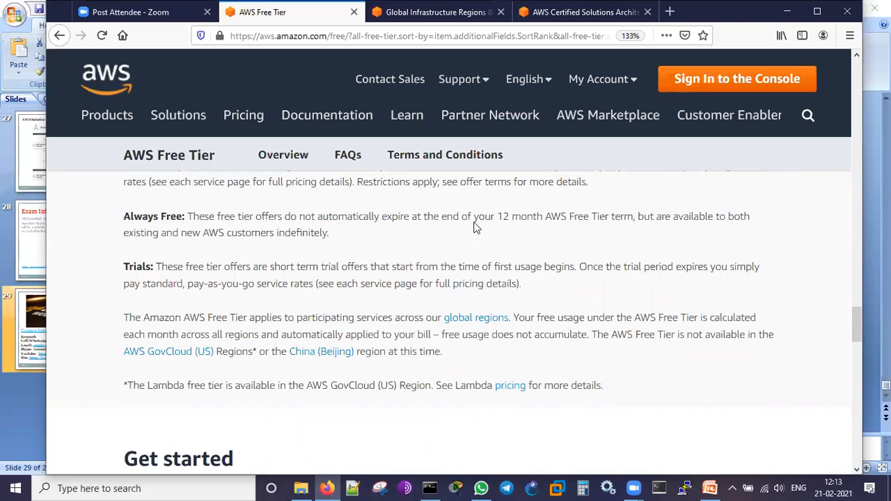
drag(497, 217, 567, 224)
click(571, 239)
drag(137, 235, 311, 235)
click(352, 251)
scroll(310, 313, up, 2)
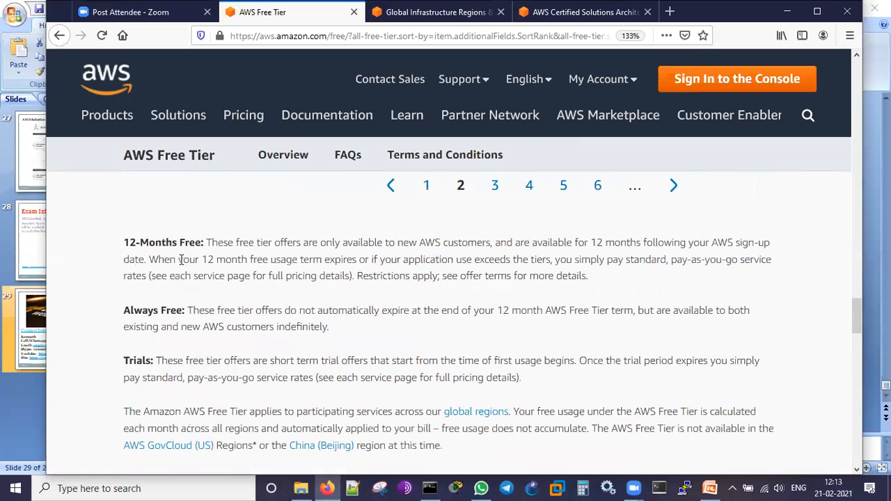
- Highlight the 12 month free usage term in the 12-Months Free note and reduce the page zoom to 110%
drag(179, 260, 263, 259)
click(373, 343)
scroll(373, 340, up, 4)
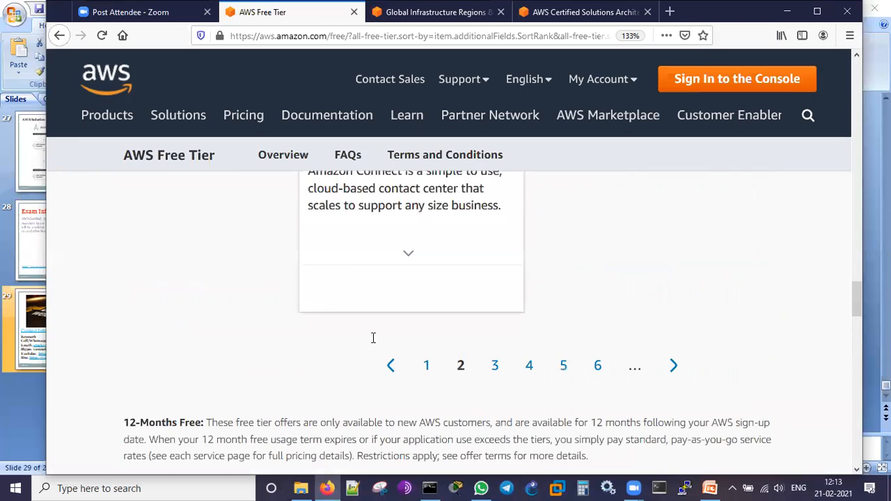
scroll(374, 338, up, 4)
key(ctrl+minus)
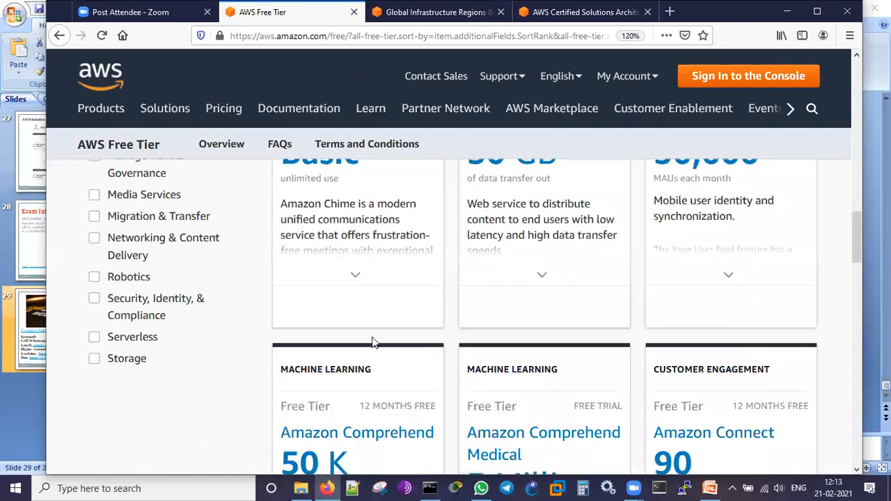
scroll(372, 343, down, 1)
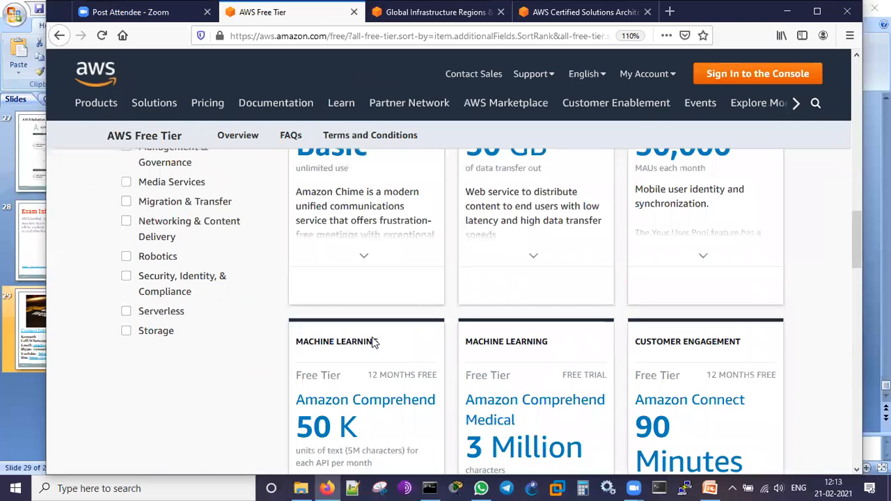
scroll(780, 254, up, 5)
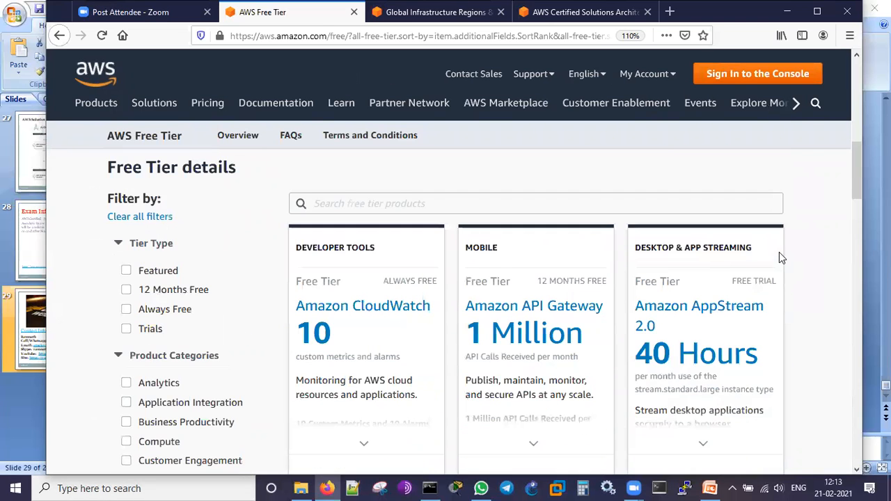
scroll(779, 258, up, 5)
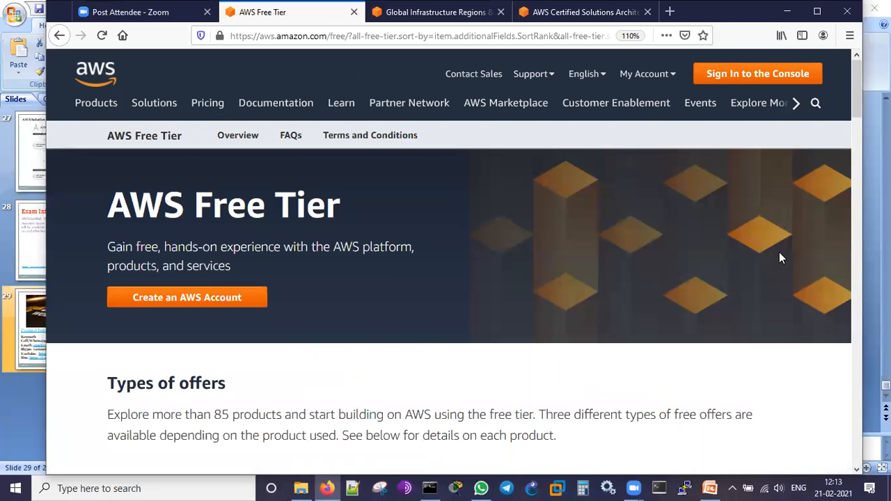
- View the console sign-in page and the first step of the AWS account sign-up form, returning to the Free Tier page
click(744, 75)
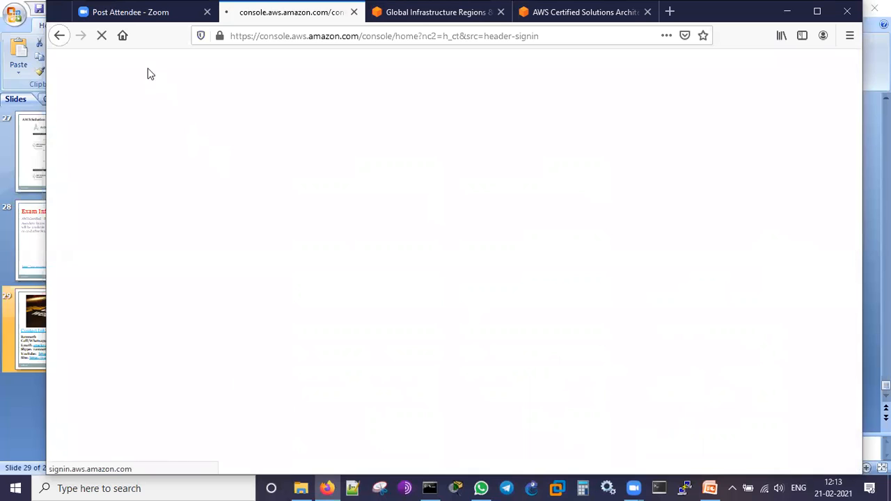
click(59, 36)
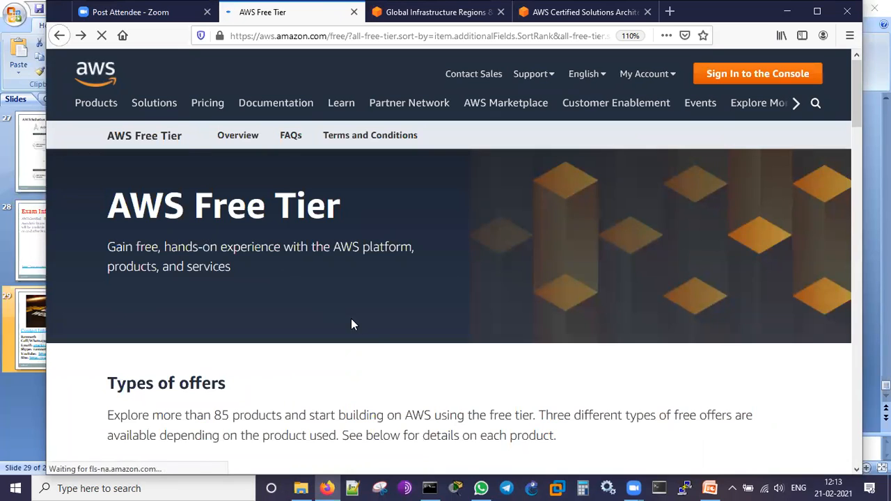
click(192, 301)
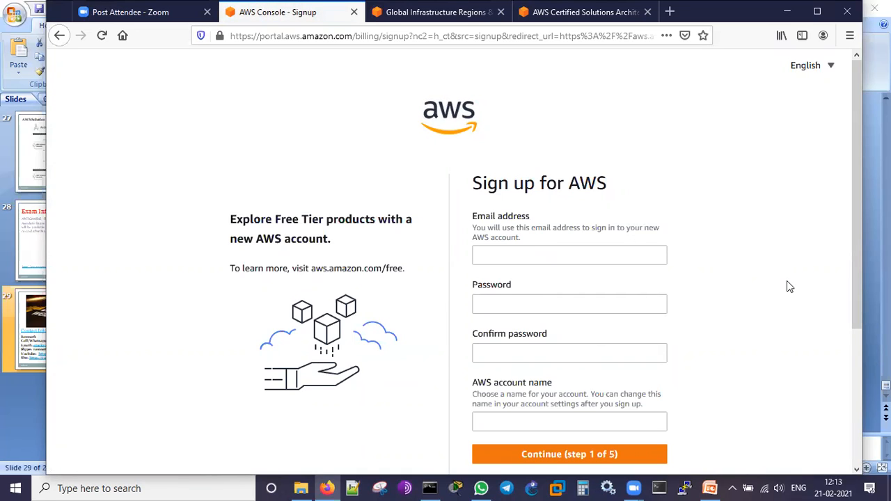
scroll(788, 286, down, 2)
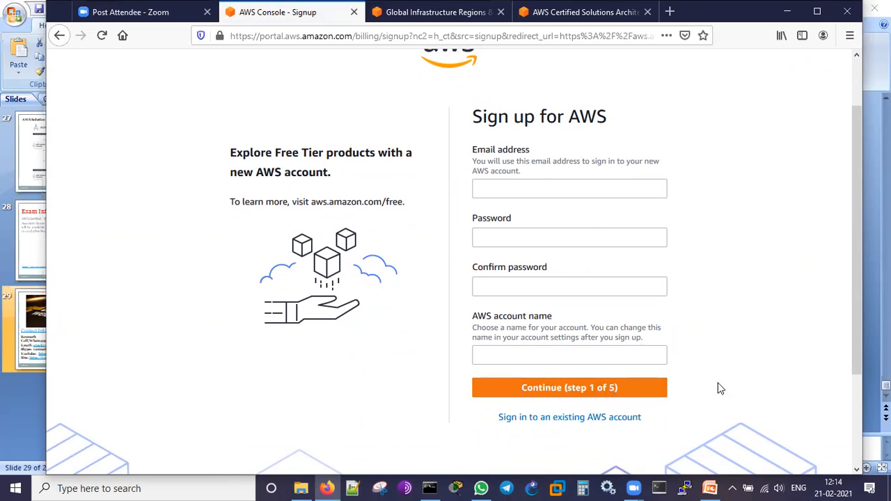
scroll(743, 353, down, 4)
scroll(745, 354, up, 3)
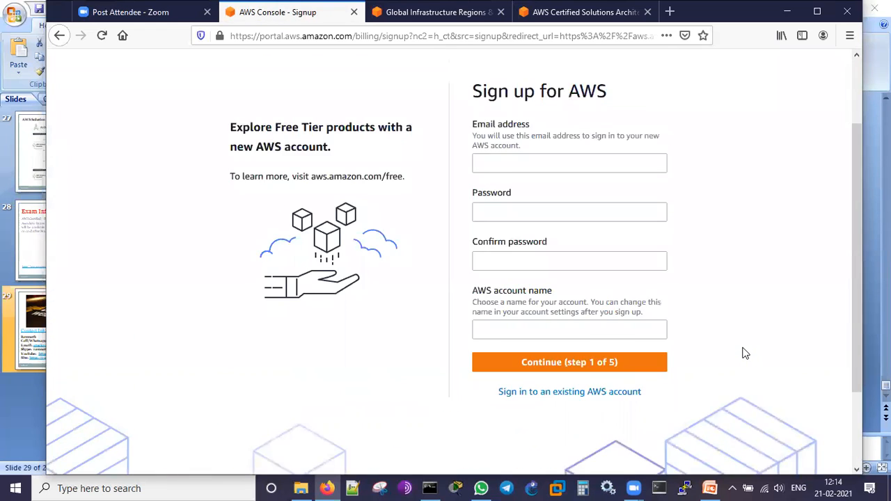
scroll(745, 353, up, 1)
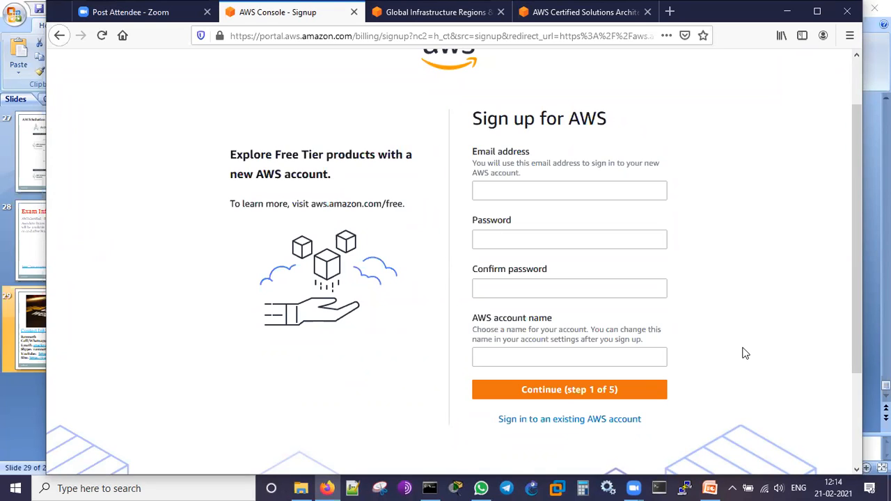
scroll(745, 354, up, 2)
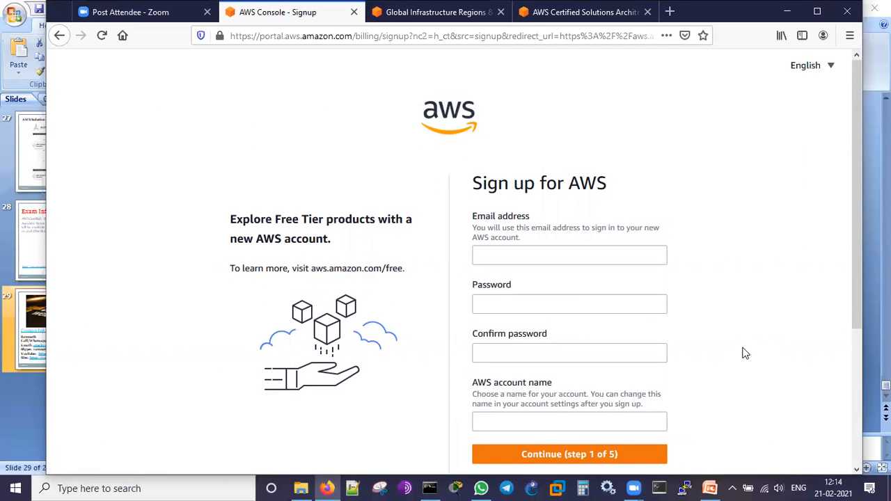
click(60, 36)
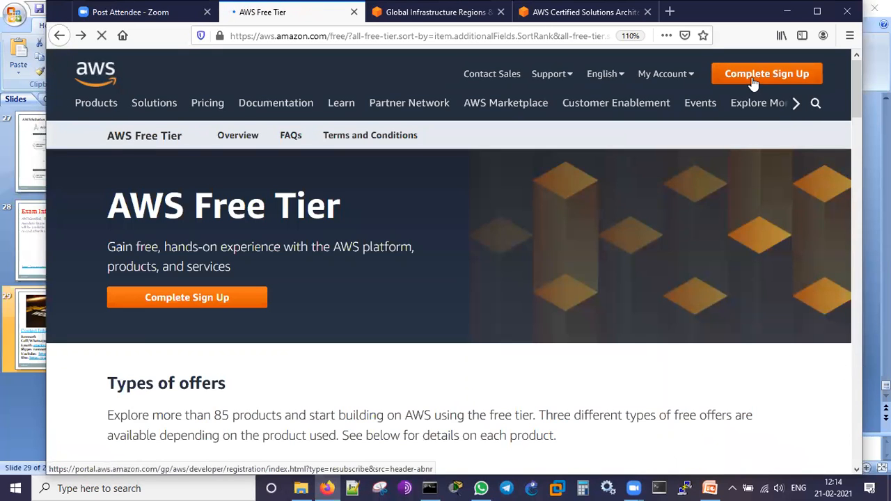
- Sign in to the AWS Management Console as root user, filling in the account password from the saved login
mouse_move(681, 79)
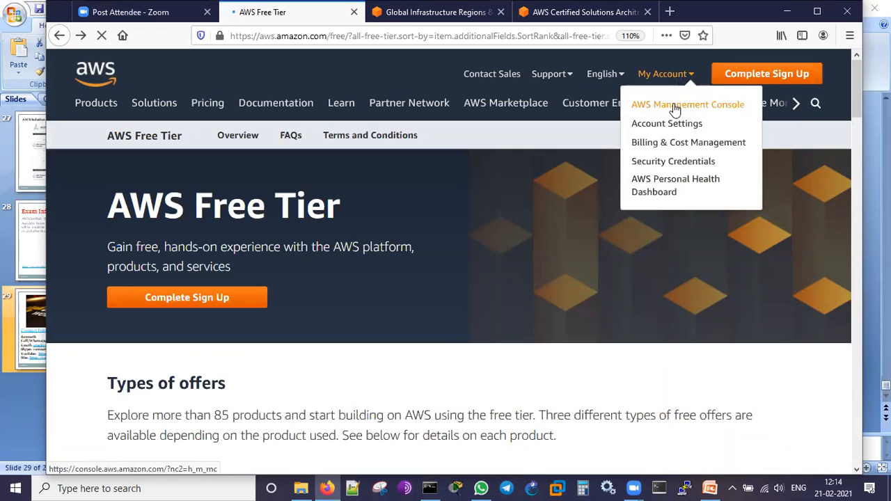
click(675, 110)
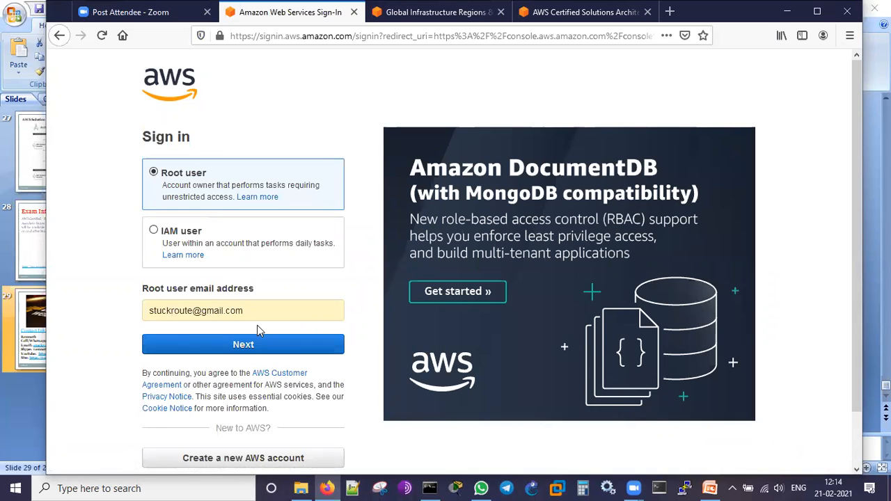
click(238, 343)
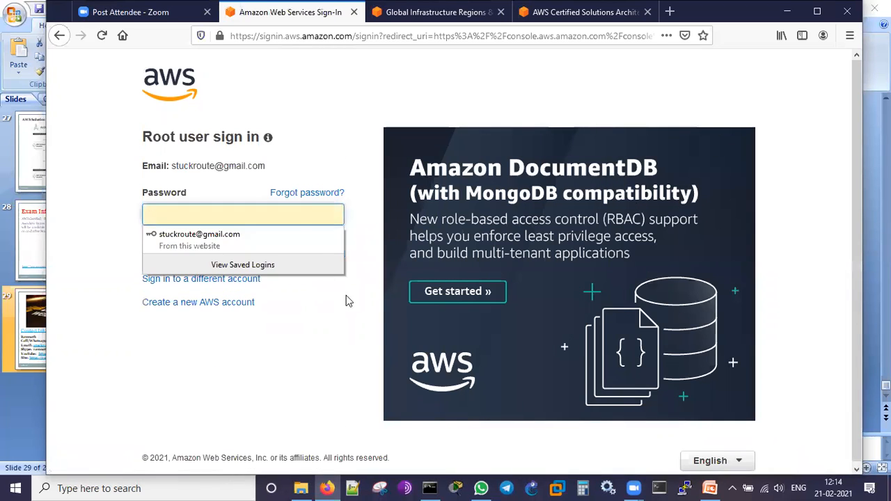
click(299, 232)
click(262, 251)
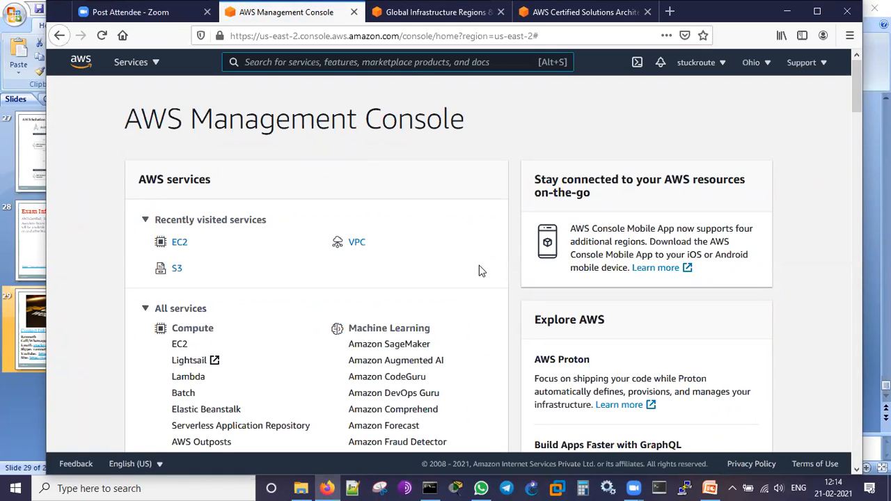
- Circle the Compute, Machine Learning, Containers and Storage groups under All services in red, and clear the markings
scroll(479, 265, down, 2)
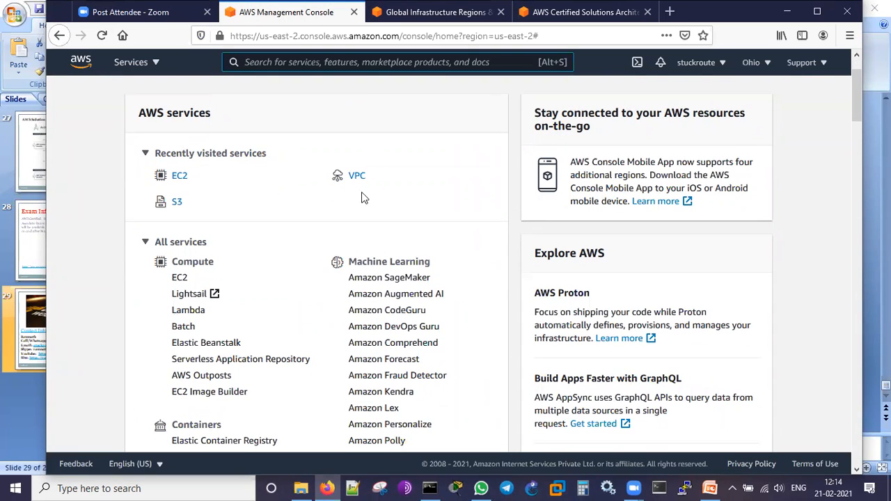
scroll(508, 227, down, 4)
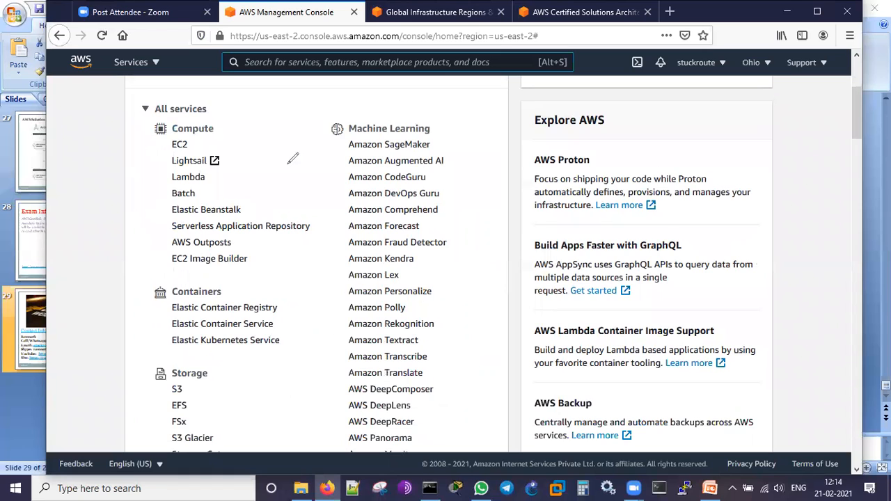
drag(131, 124, 300, 125)
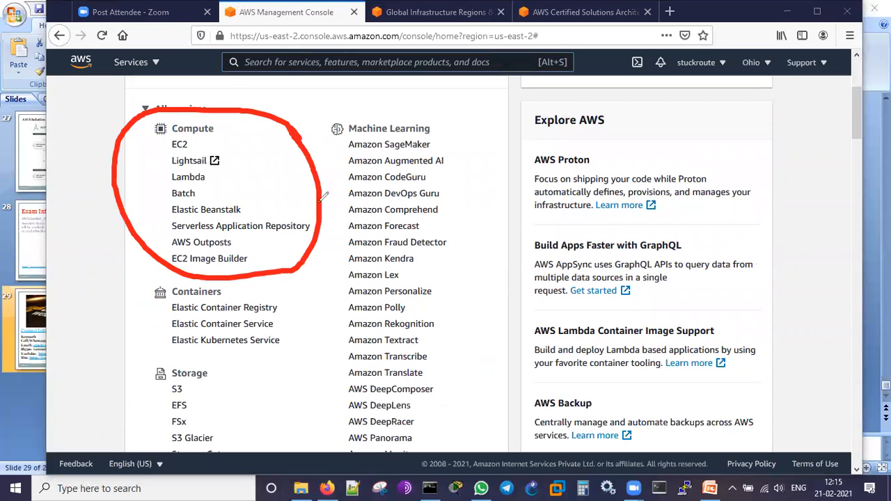
mouse_move(443, 113)
mouse_down()
mouse_move(333, 186)
mouse_move(390, 446)
mouse_move(456, 231)
mouse_move(442, 106)
mouse_up()
mouse_move(285, 307)
mouse_down()
mouse_move(139, 278)
mouse_move(284, 307)
mouse_up()
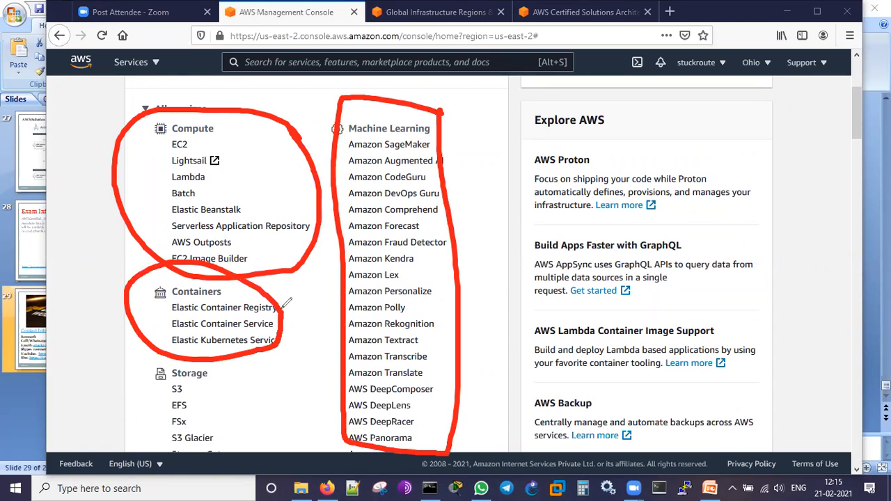
mouse_move(263, 376)
mouse_down()
mouse_move(191, 355)
mouse_move(244, 389)
mouse_move(242, 379)
mouse_up()
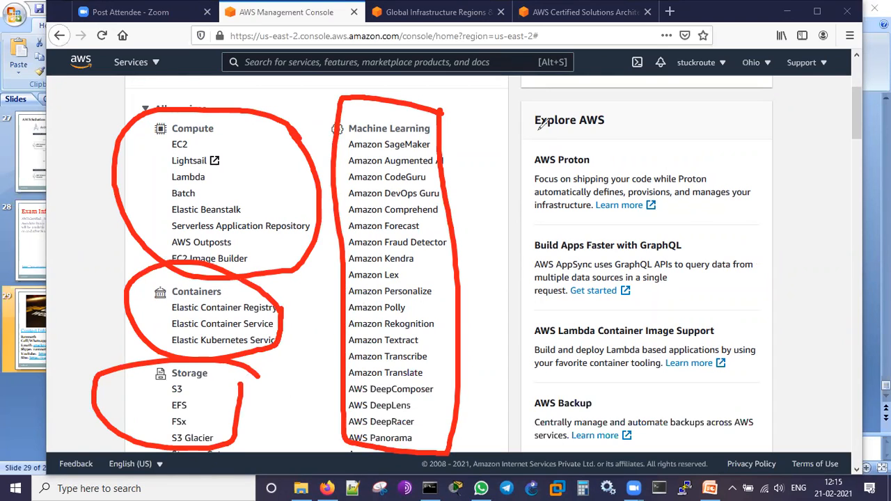
key(Escape)
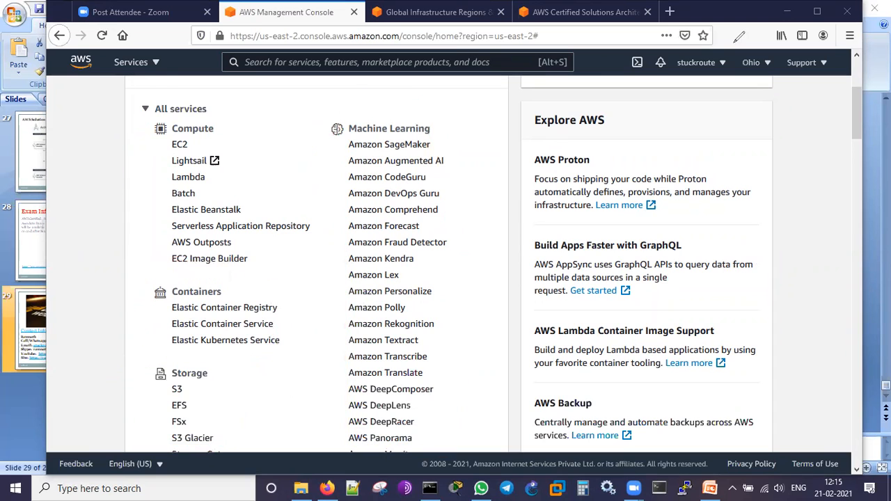
- Examine the service categories under All services, from Storage, Database and Analytics to Management & Governance and End User Computing
scroll(808, 254, down, 3)
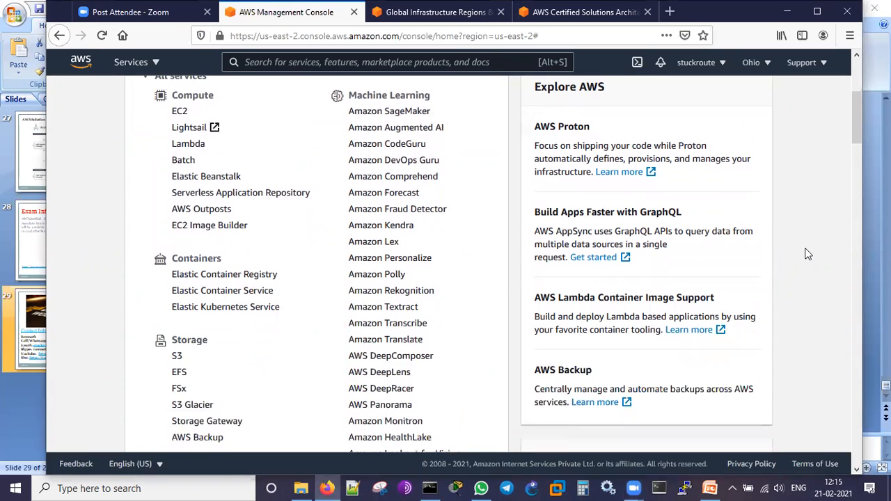
scroll(808, 254, down, 3)
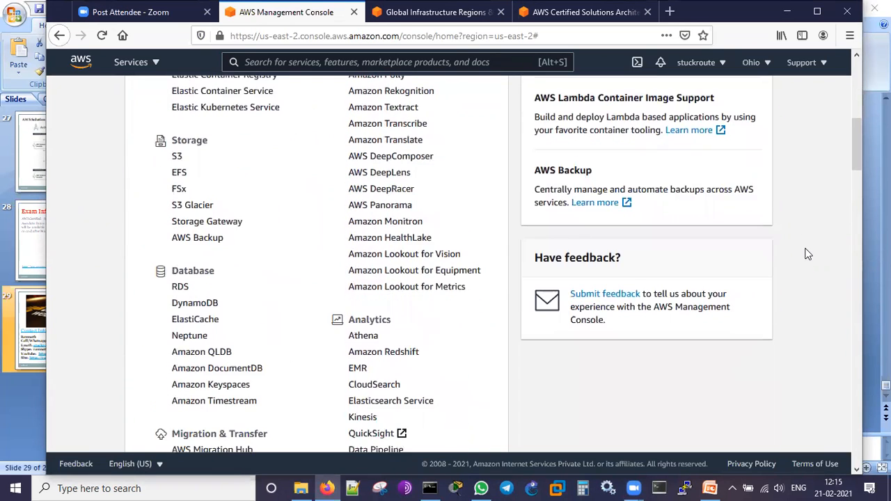
scroll(404, 330, down, 4)
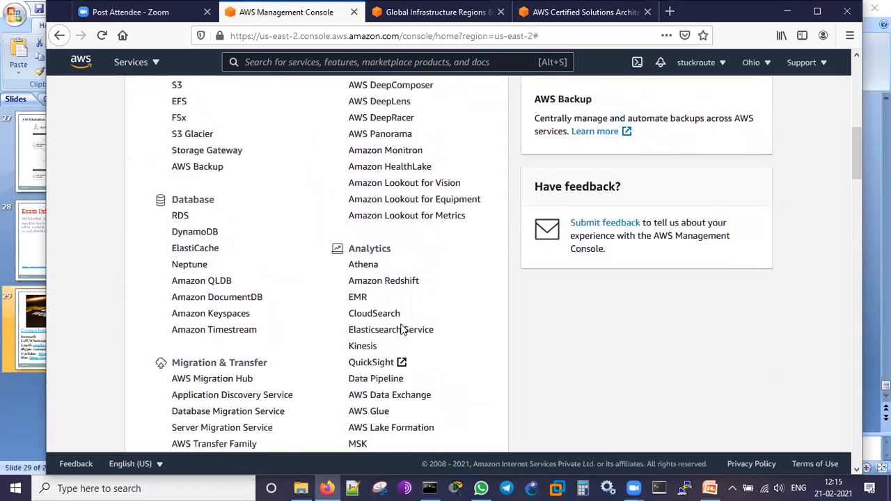
scroll(298, 299, down, 2)
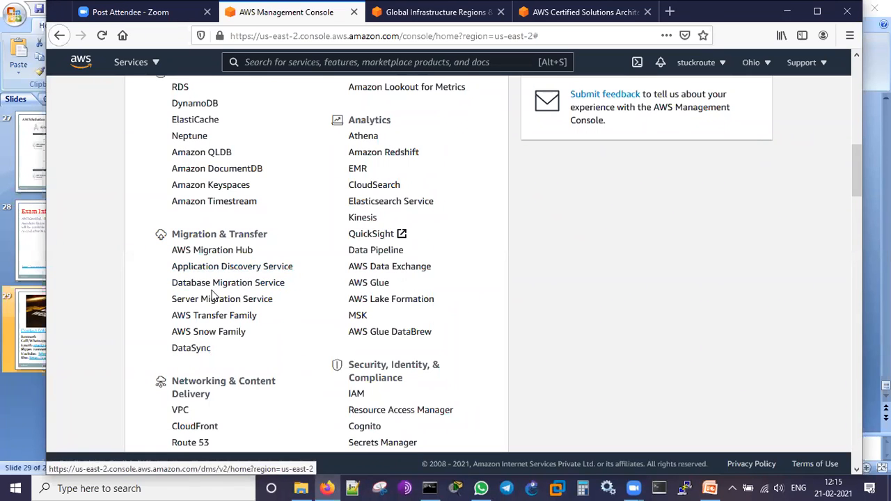
scroll(291, 317, down, 5)
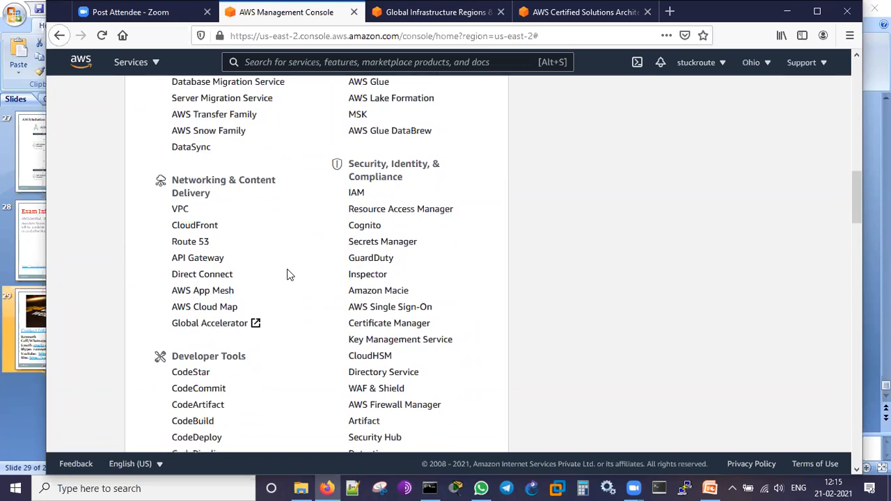
scroll(288, 272, down, 5)
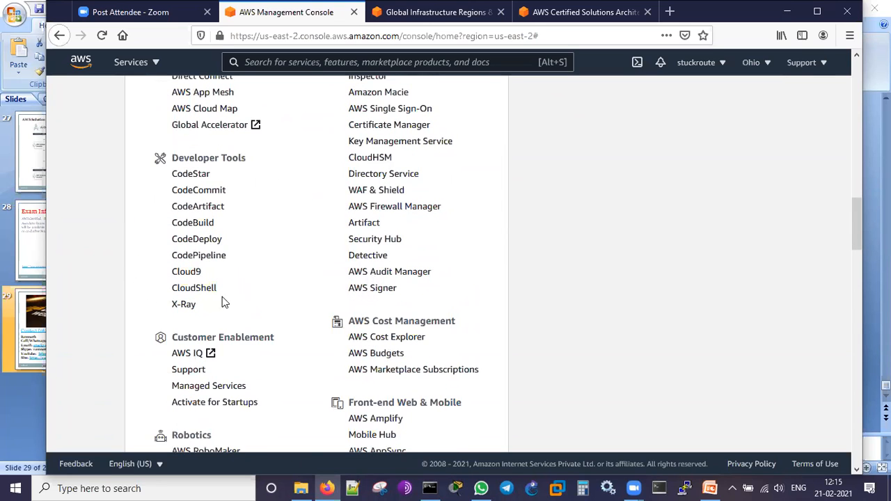
scroll(255, 299, down, 3)
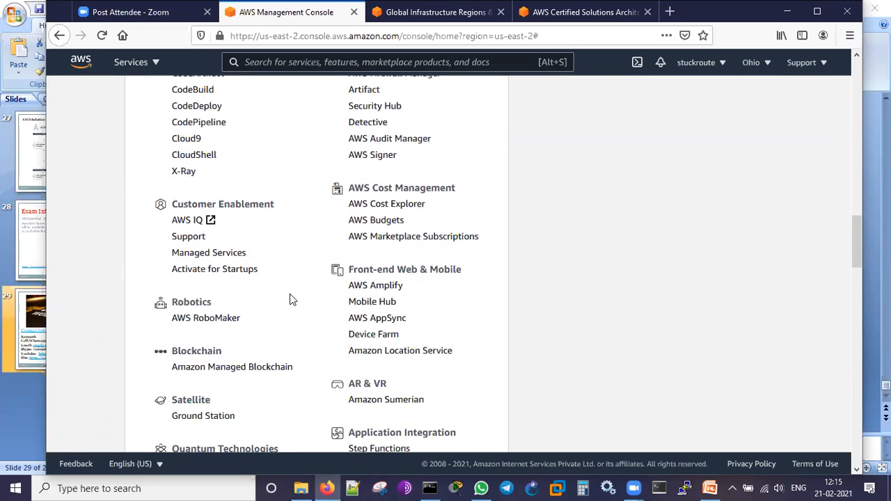
scroll(289, 294, down, 3)
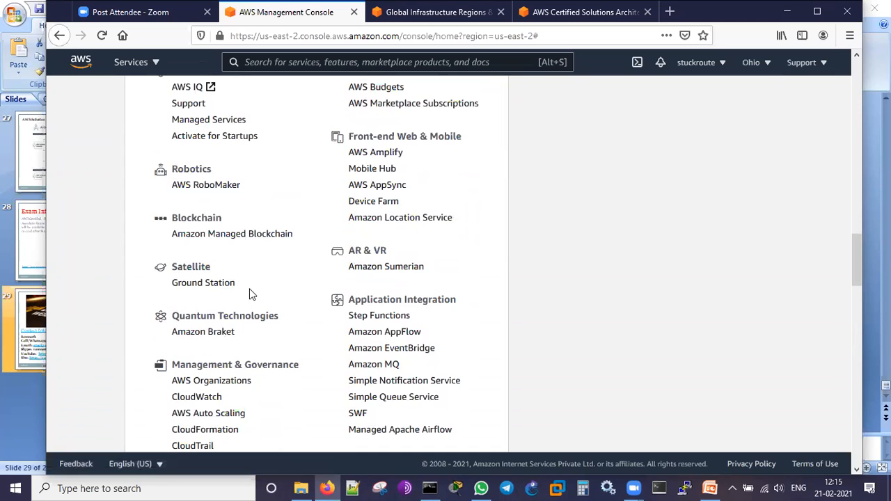
scroll(277, 344, down, 3)
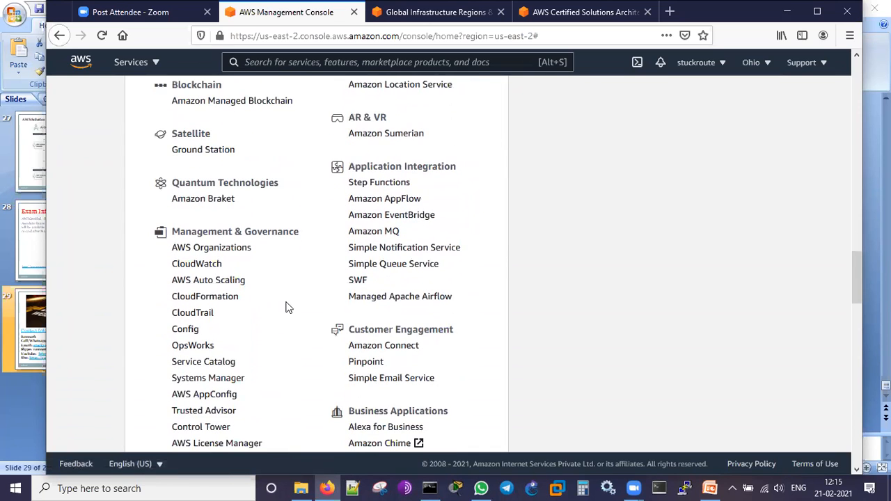
scroll(287, 300, down, 3)
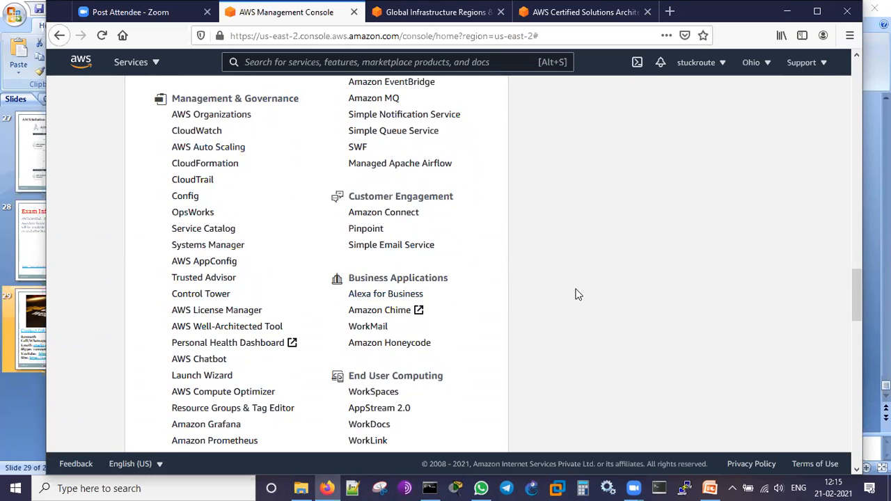
scroll(570, 290, up, 15)
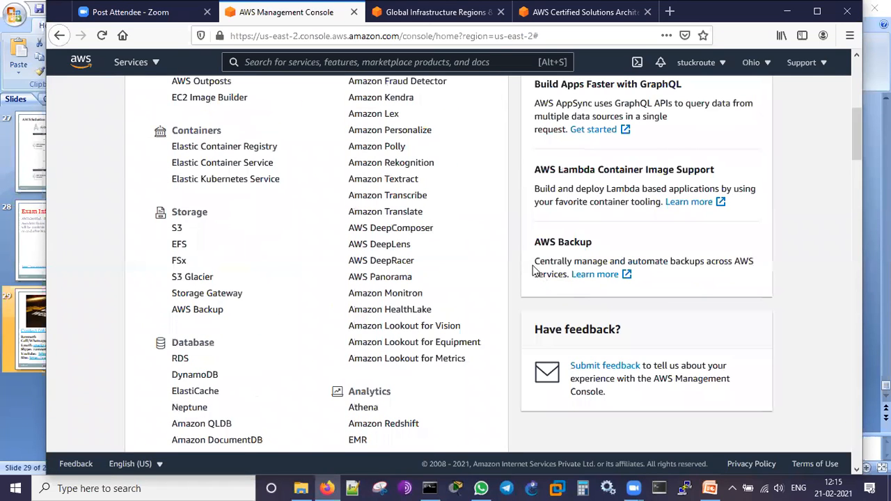
scroll(520, 258, up, 8)
scroll(521, 259, down, 12)
scroll(521, 259, down, 5)
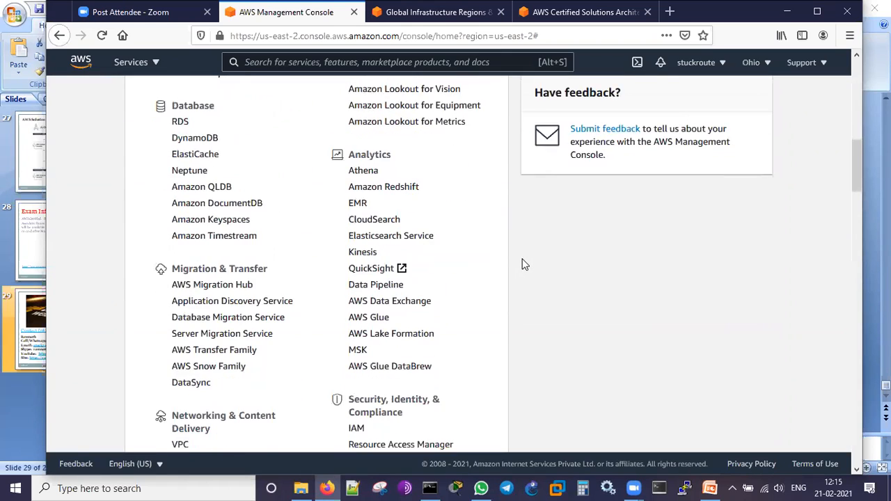
- Examine the remaining service categories under All services, from Networking & Content Delivery and Developer Tools to Internet of Things and Game Development
scroll(512, 263, down, 2)
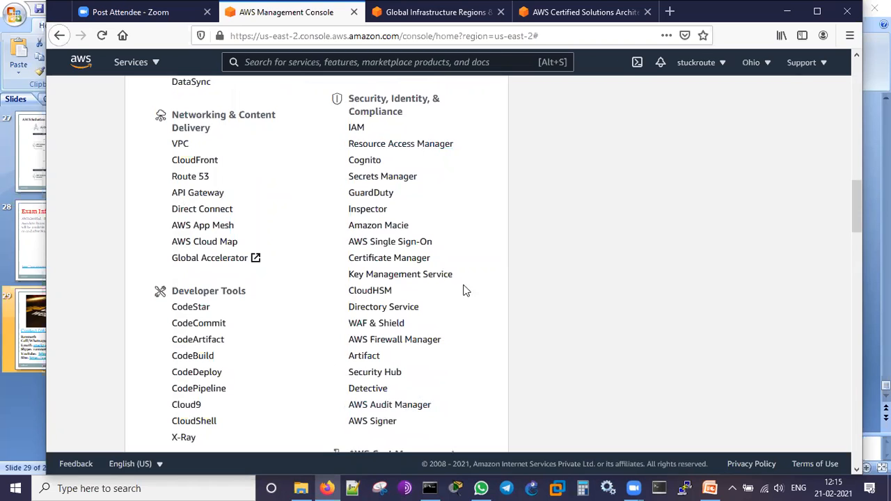
scroll(459, 193, down, 8)
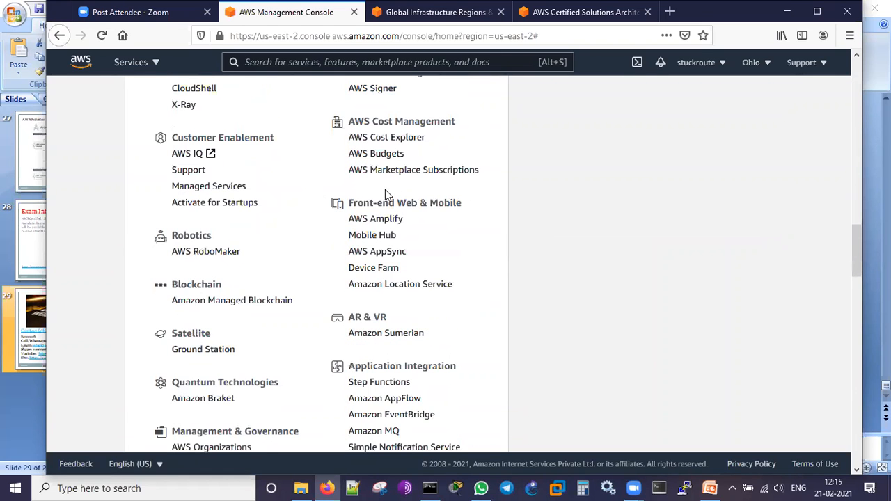
scroll(429, 199, down, 3)
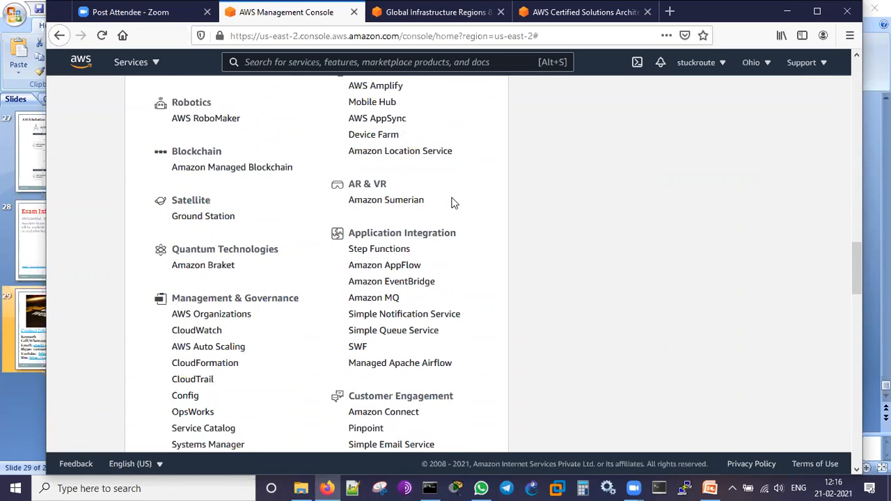
scroll(485, 239, down, 2)
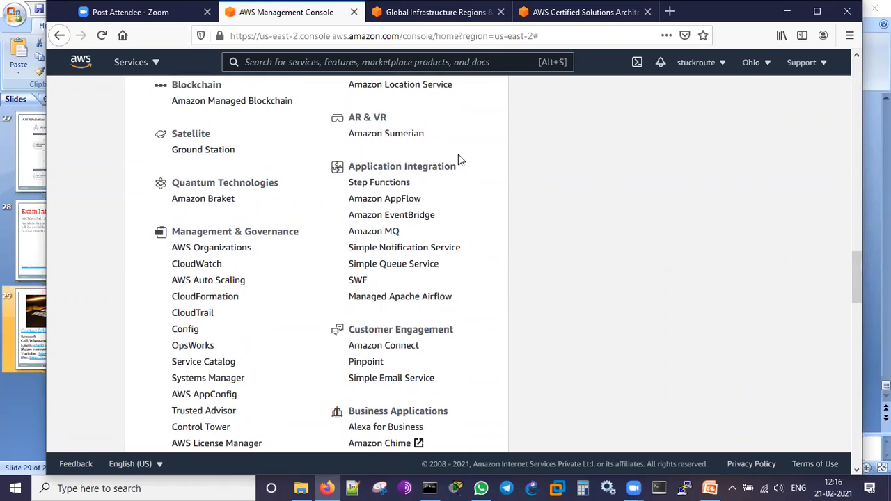
scroll(474, 216, down, 4)
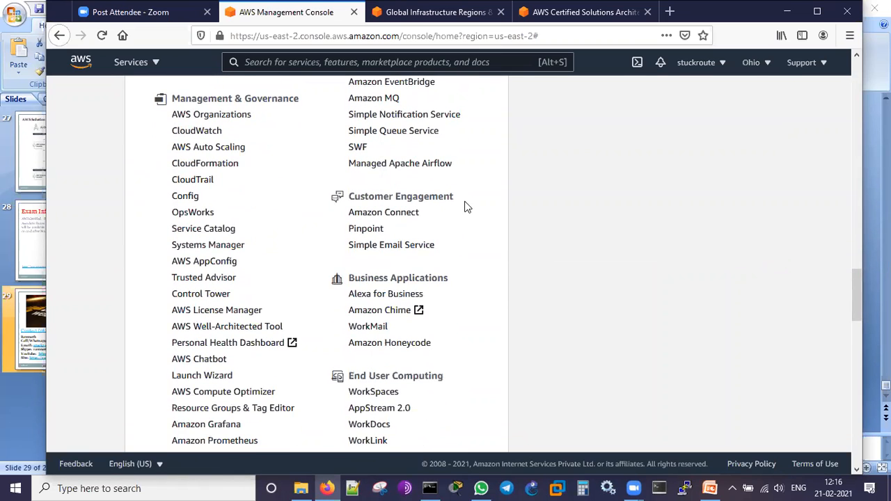
scroll(467, 207, down, 4)
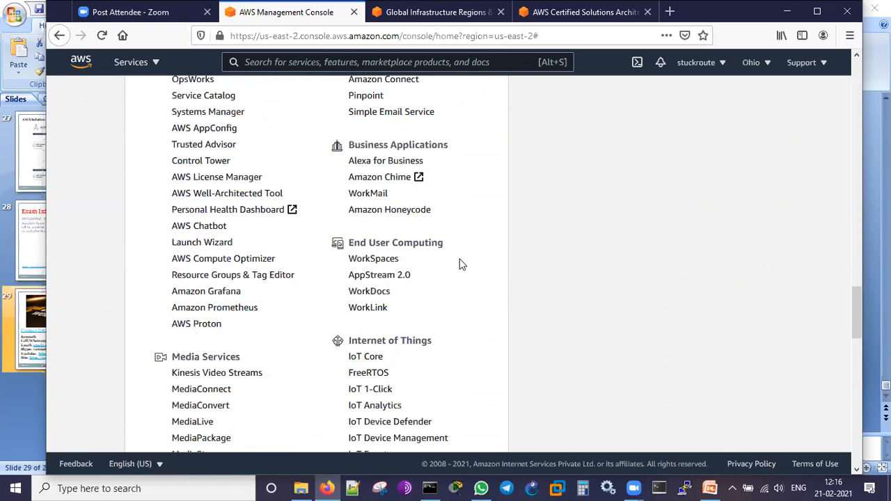
scroll(479, 263, down, 4)
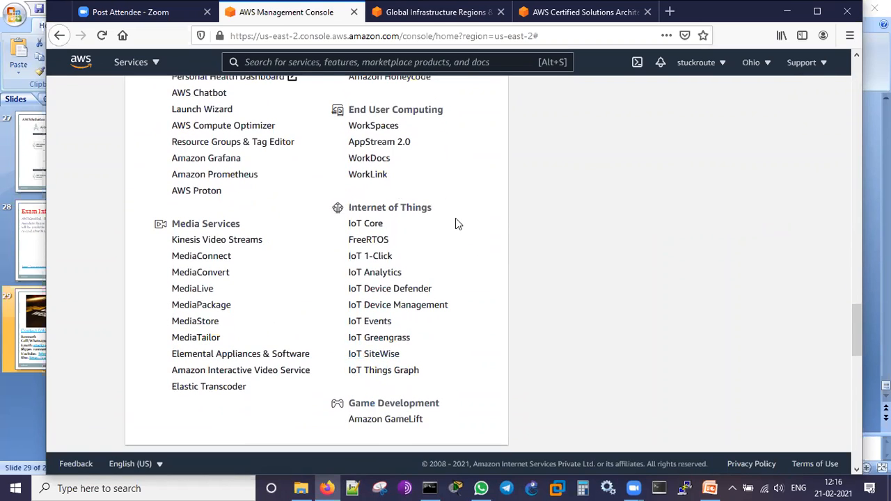
scroll(457, 221, down, 6)
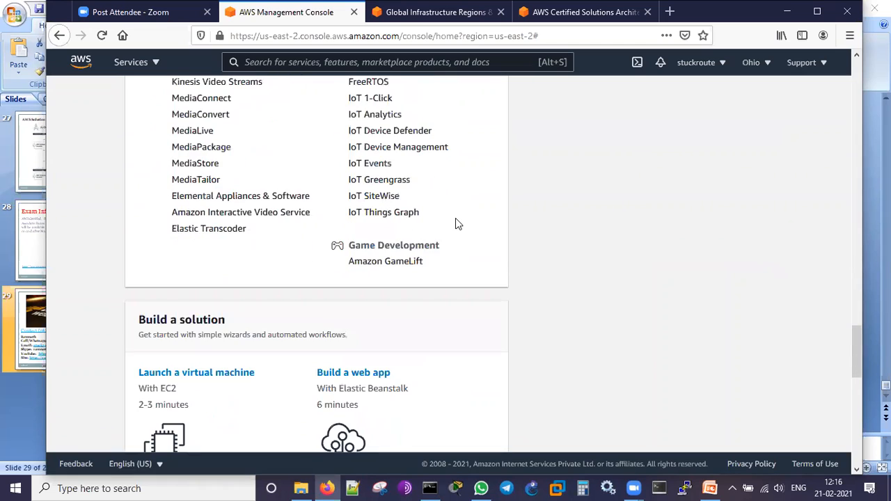
scroll(457, 222, up, 20)
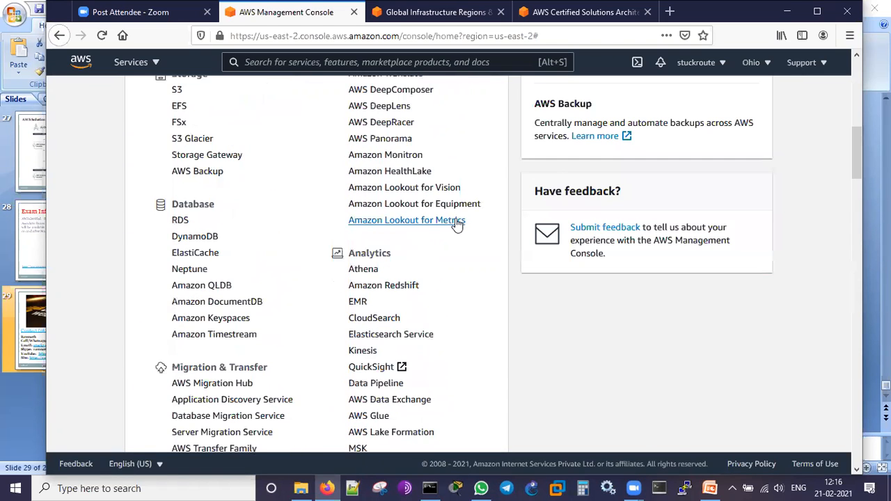
scroll(457, 224, up, 6)
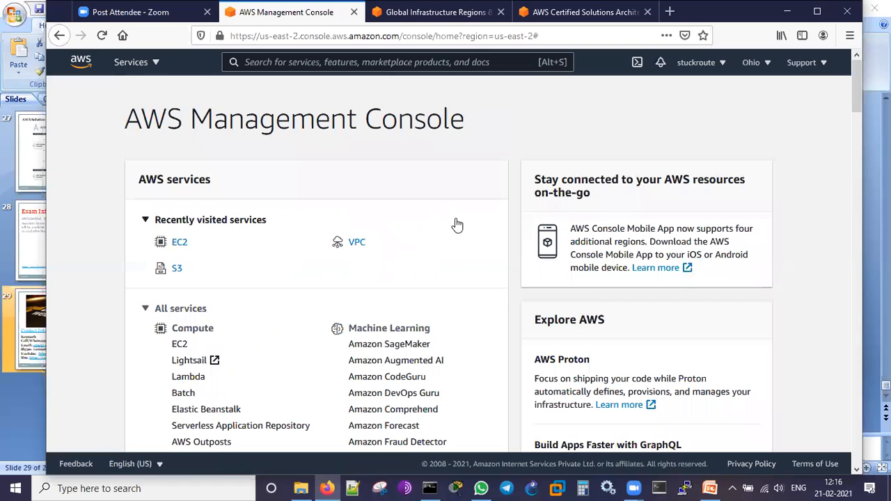
- View the account options and the list of AWS regions, from US East (N. Virginia) to South America (São Paulo)
click(712, 70)
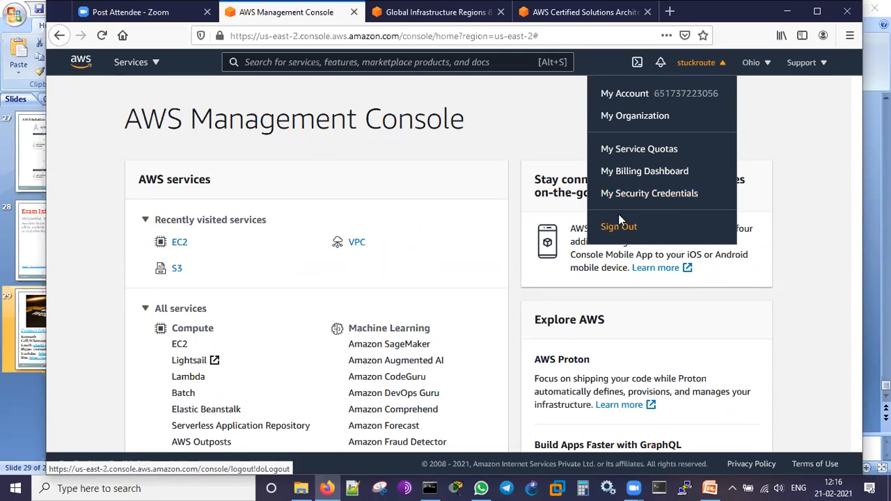
click(794, 139)
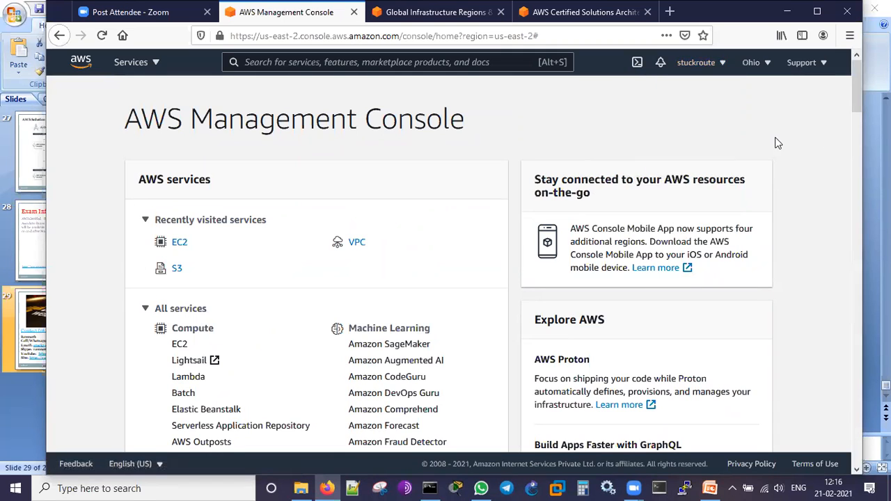
click(765, 63)
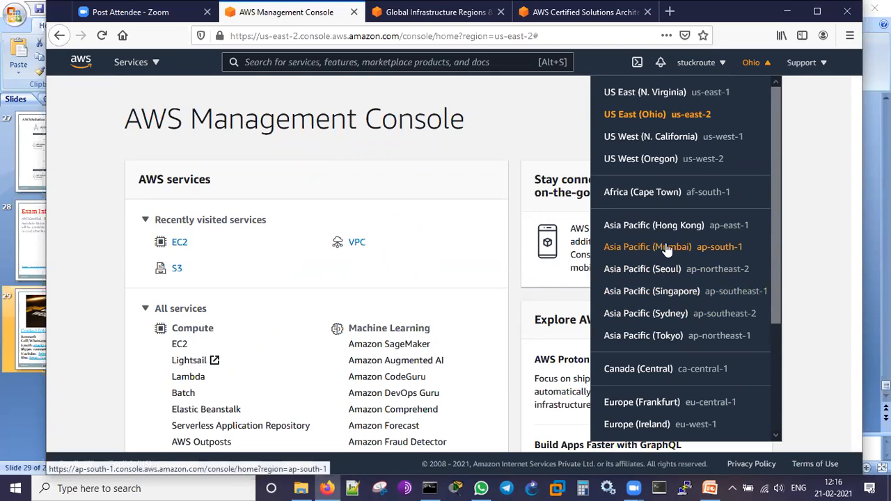
scroll(773, 243, down, 4)
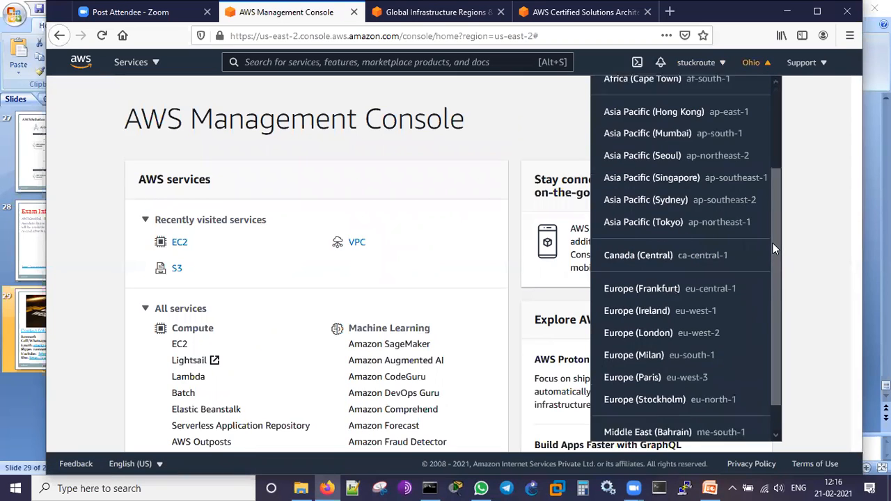
scroll(768, 240, up, 1)
scroll(767, 240, up, 1)
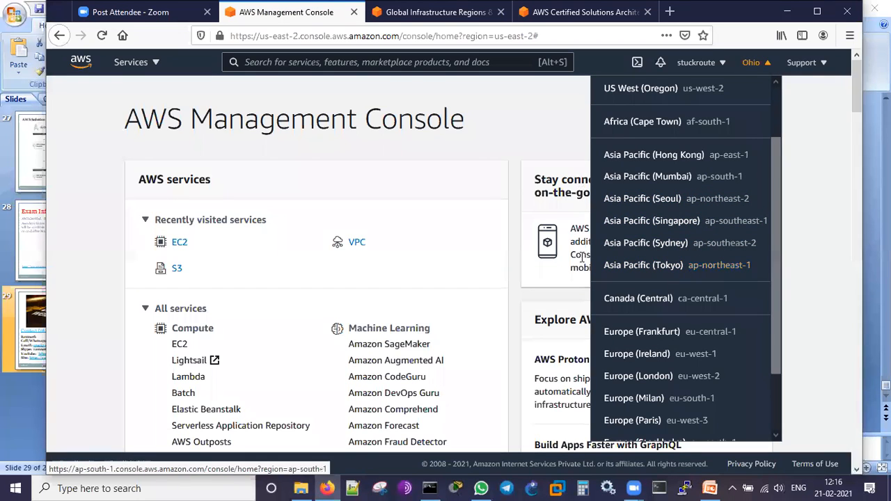
scroll(698, 213, down, 1)
scroll(698, 212, down, 2)
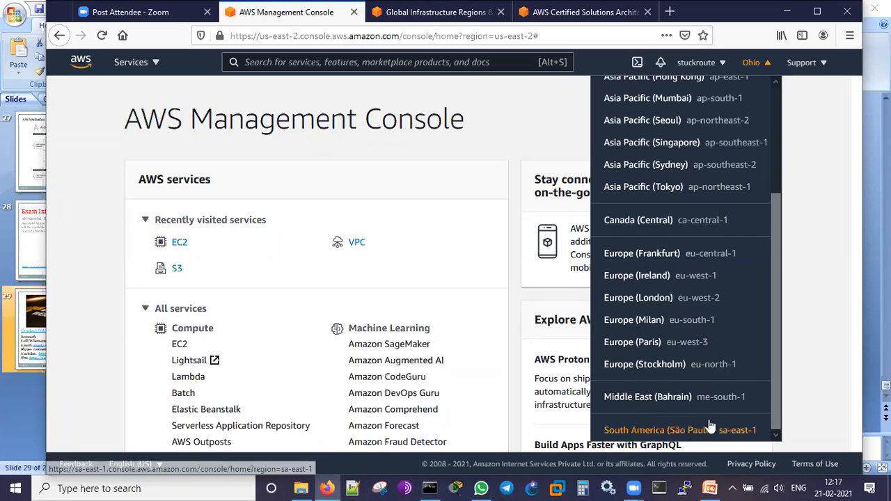
scroll(744, 252, up, 4)
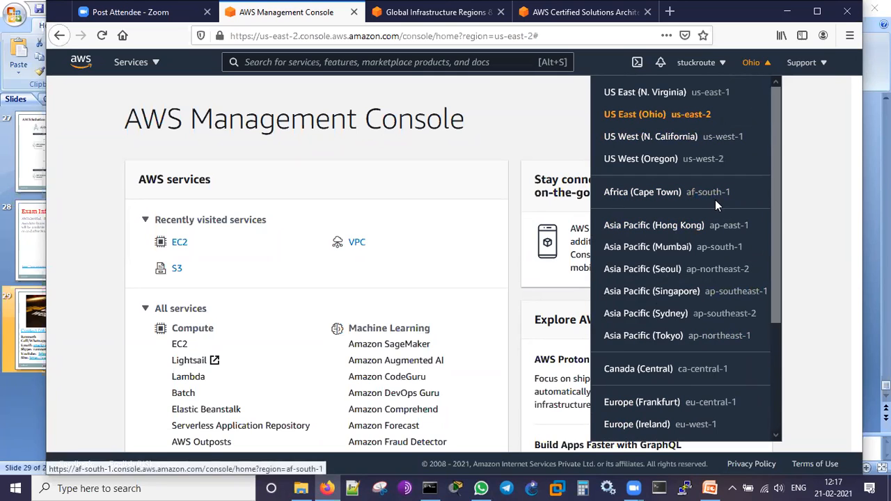
click(813, 179)
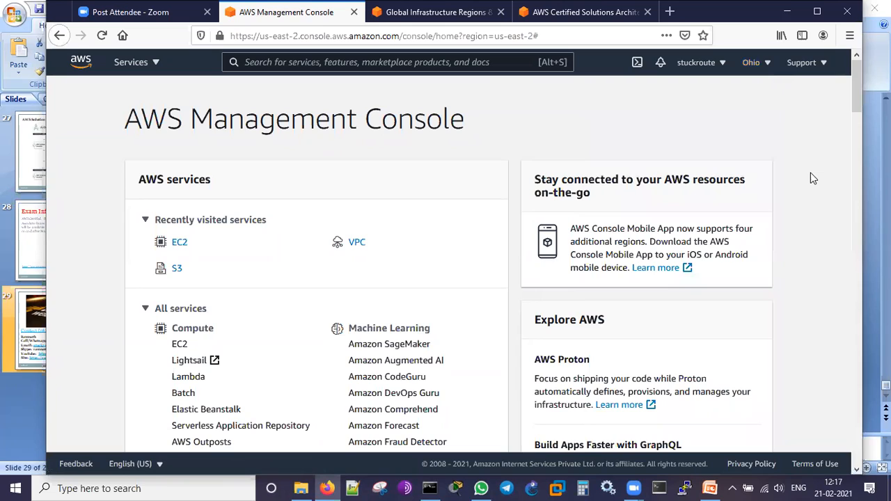
- View the console's notification options and the available support resources
click(662, 63)
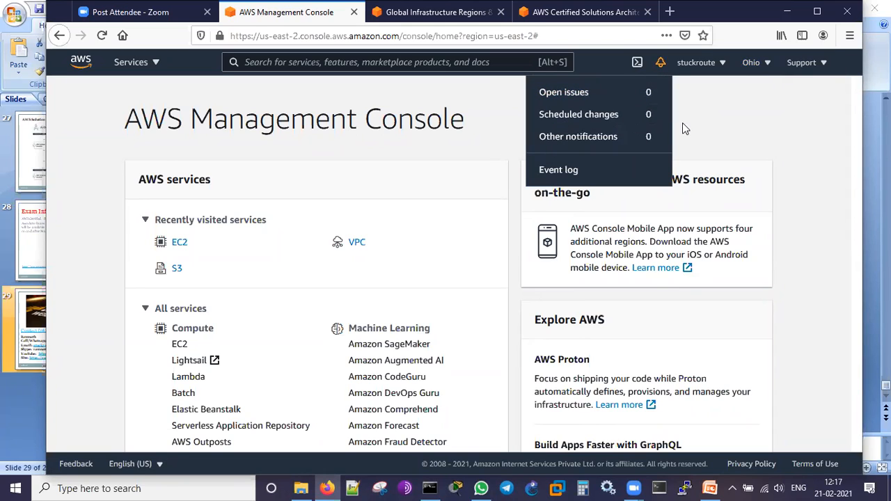
click(733, 126)
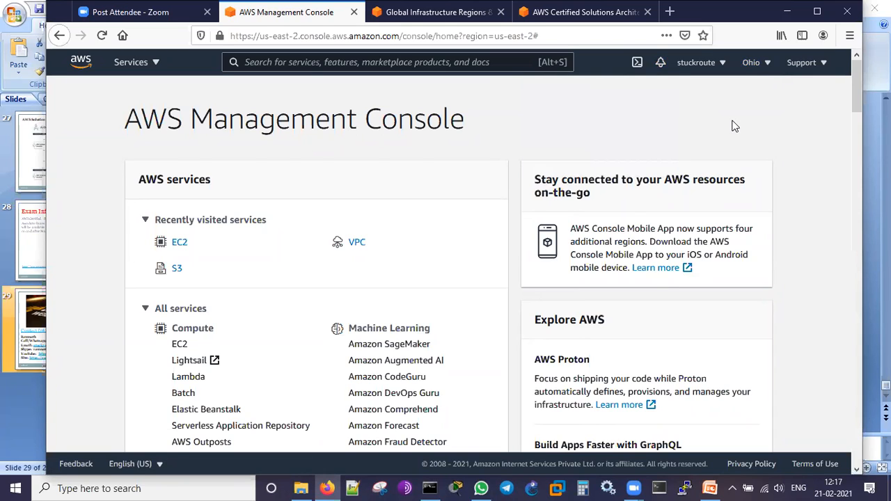
click(821, 64)
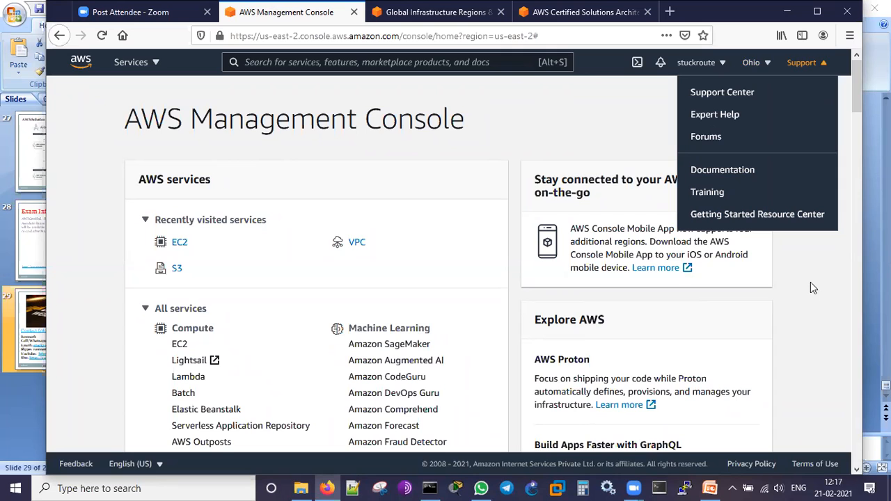
click(810, 283)
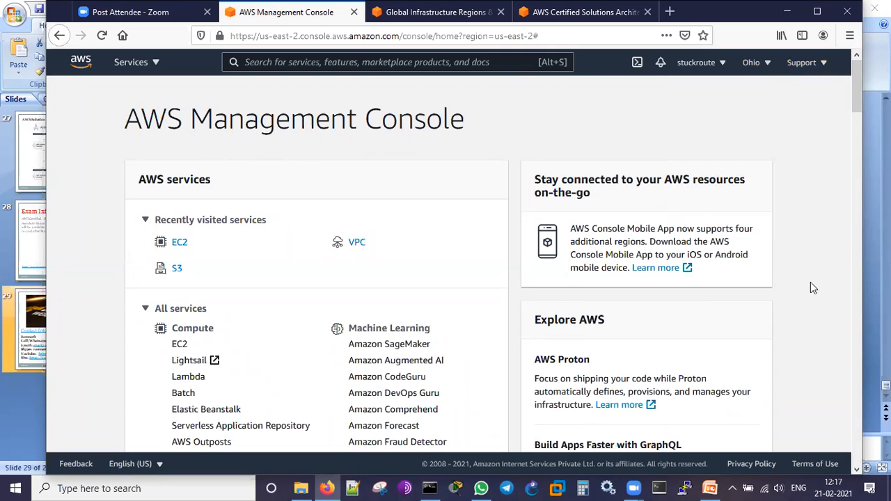
- Open the EC2 dashboard from the recently visited services and briefly highlight the US East (Ohio) Region text under Resources
scroll(806, 278, down, 2)
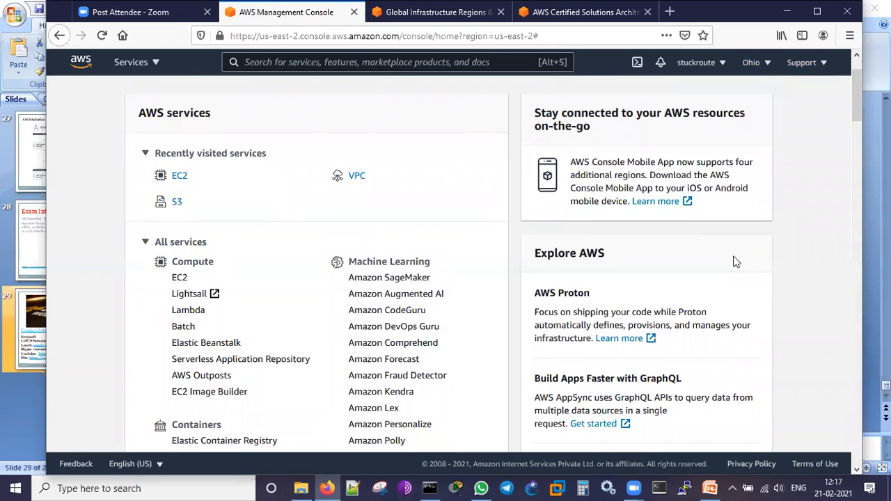
scroll(736, 262, up, 2)
click(179, 249)
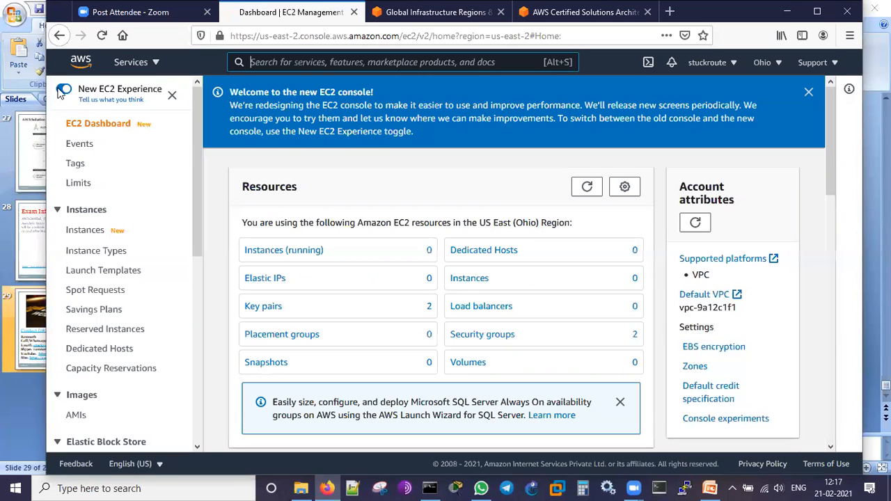
scroll(431, 267, down, 2)
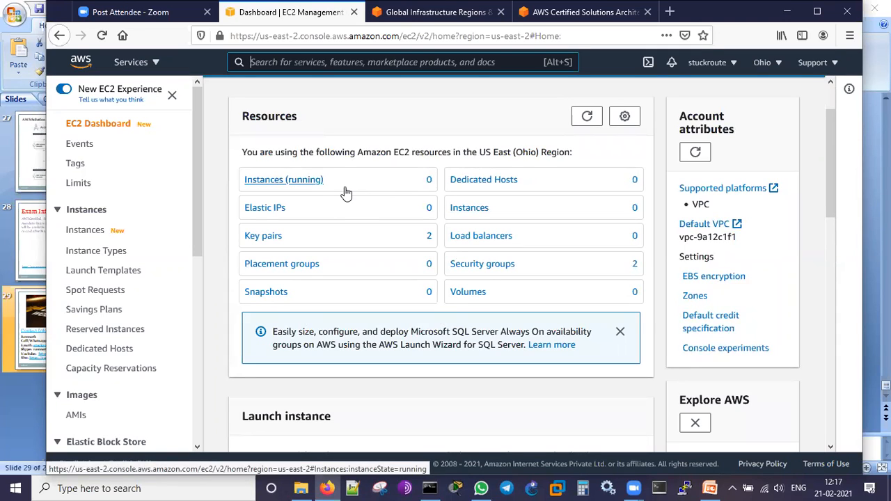
drag(480, 152, 573, 152)
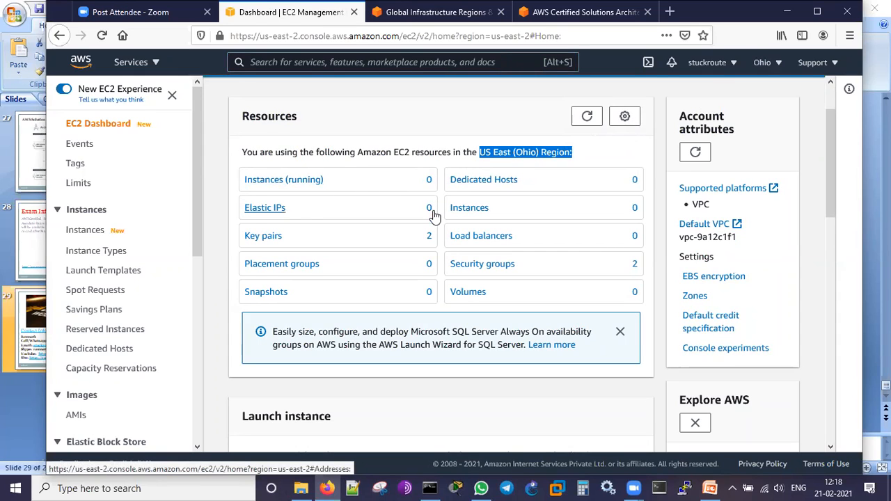
click(214, 275)
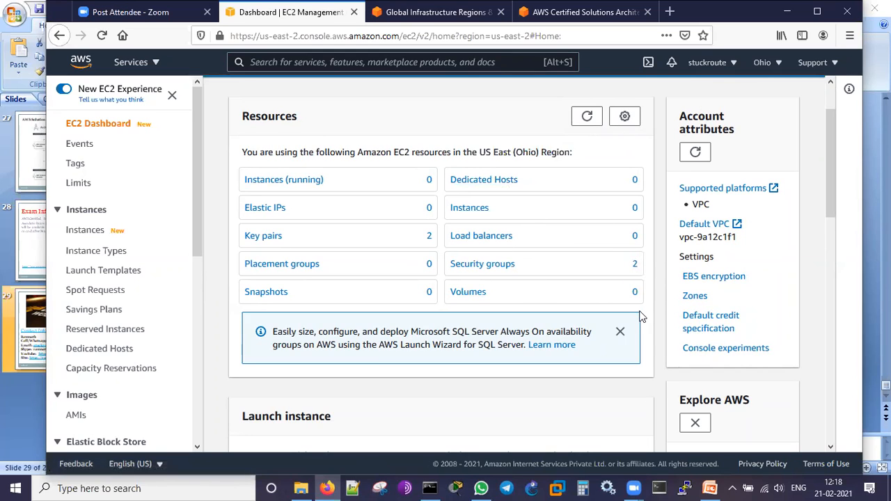
- Examine the EC2 dashboard's instance launch options, scheduled events, machine migration, service health and zone status sections
scroll(647, 301, down, 1)
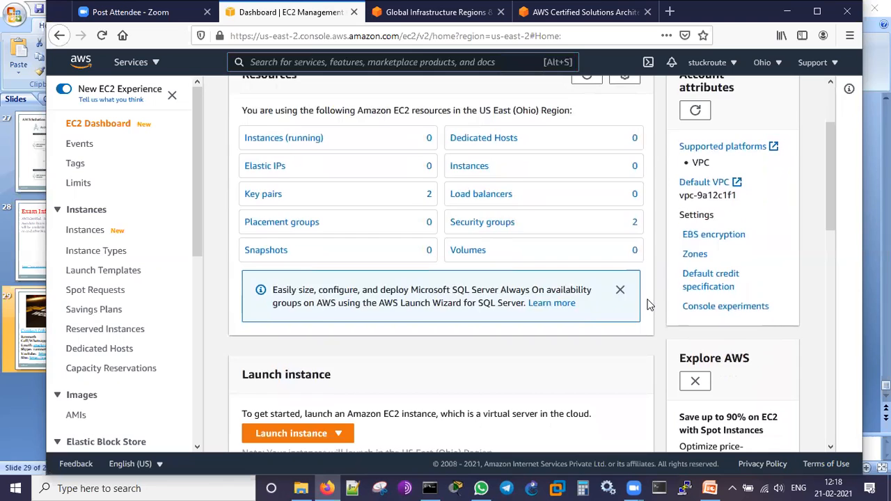
scroll(648, 305, down, 3)
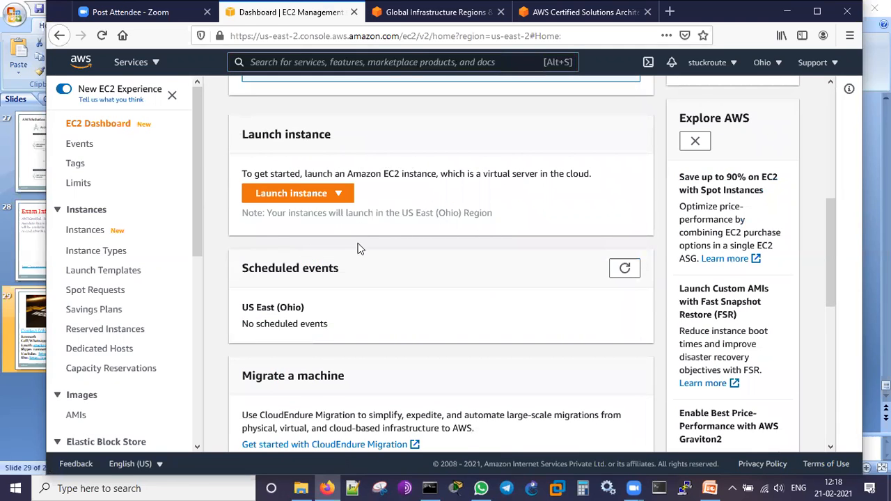
click(337, 194)
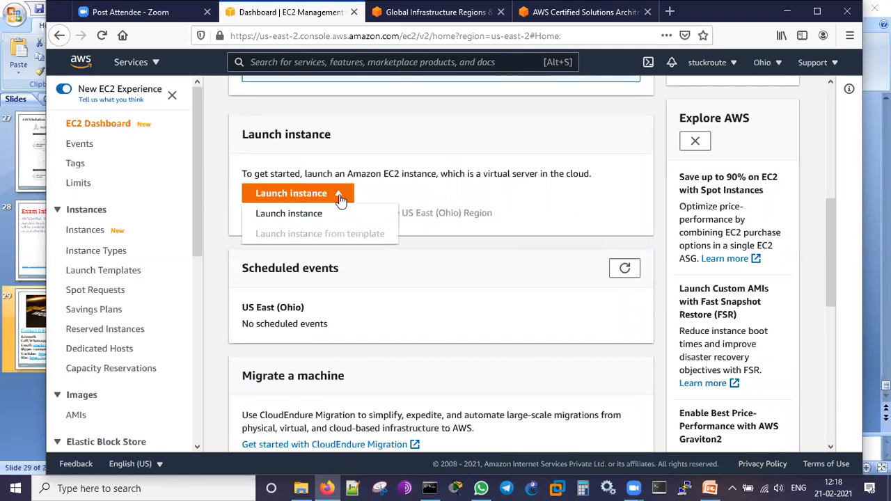
click(468, 290)
scroll(518, 275, down, 2)
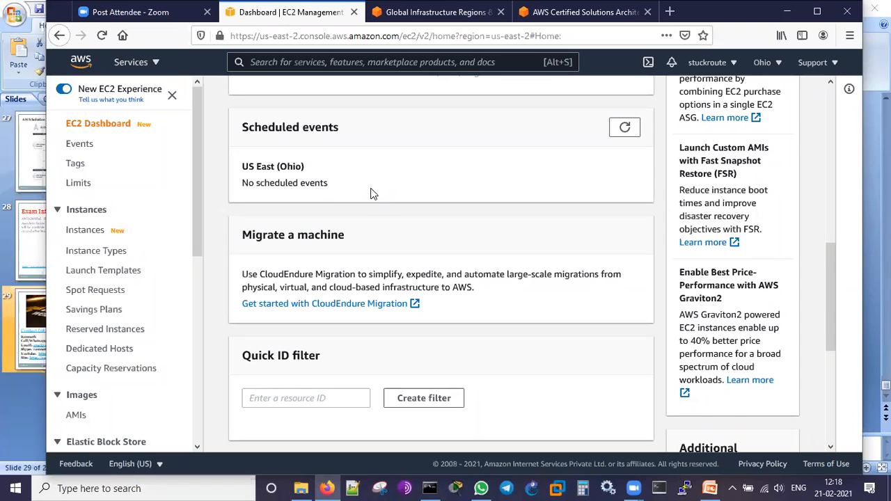
scroll(539, 253, down, 4)
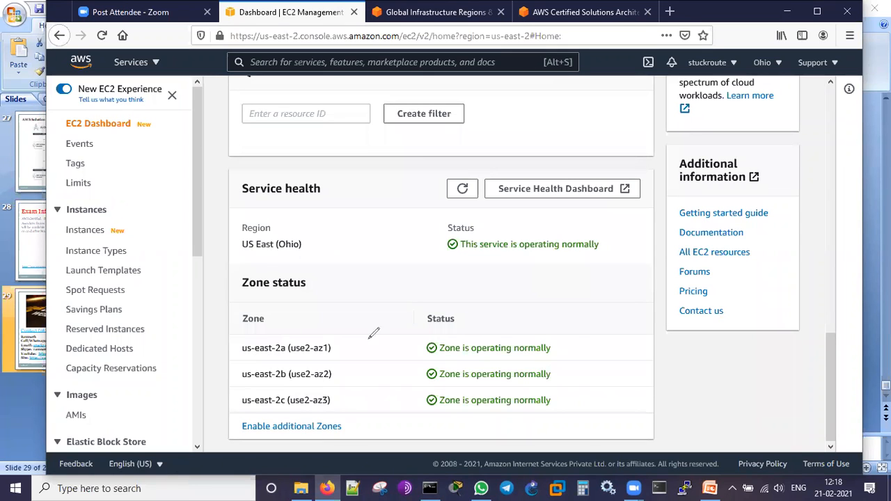
- Circle the zone statuses in red, add red check marks beside the zone and service statuses, and clear the markings
drag(576, 341, 639, 317)
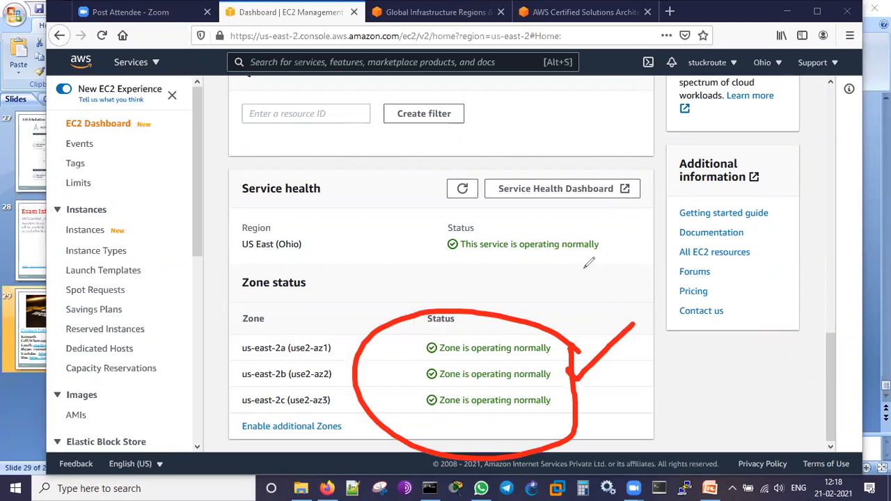
drag(580, 262, 631, 220)
drag(572, 253, 581, 263)
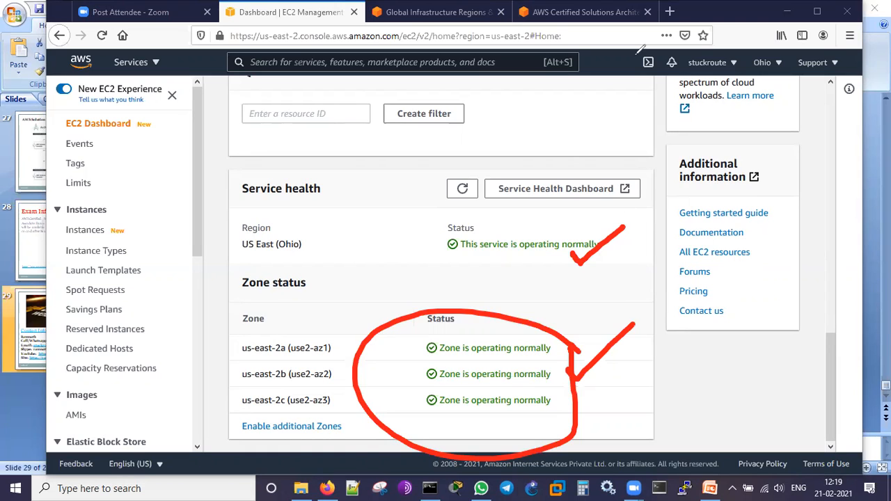
click(638, 53)
click(772, 23)
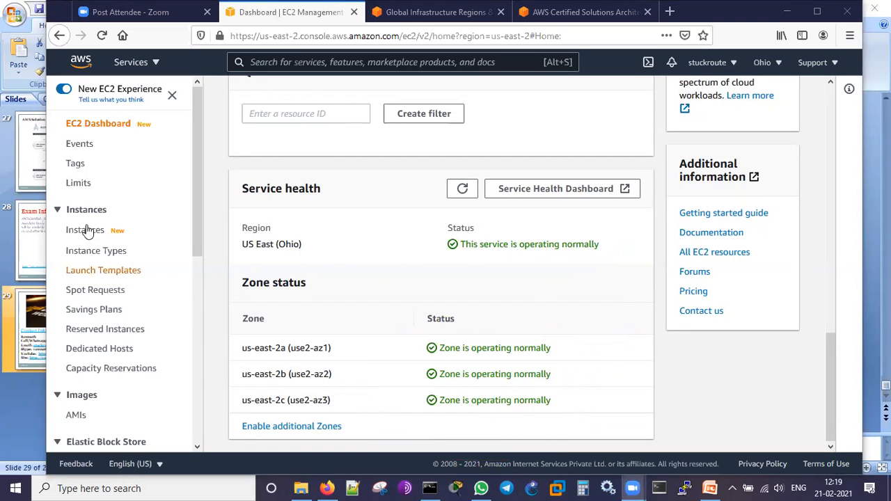
- Open the EC2 instance types list and browse its result pages through page 7
drag(197, 142, 199, 180)
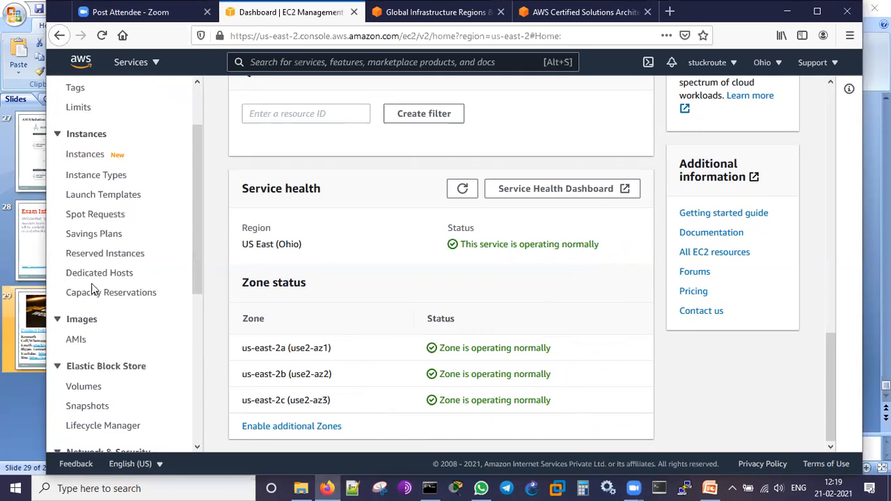
click(102, 183)
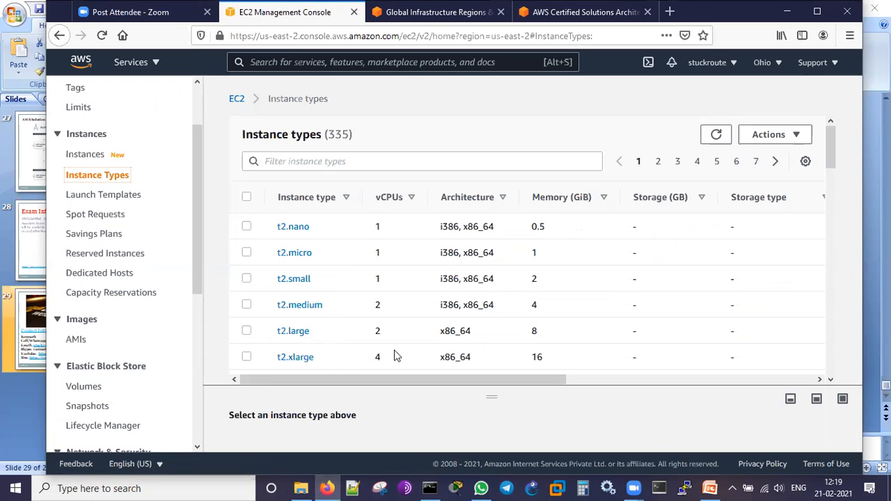
click(658, 163)
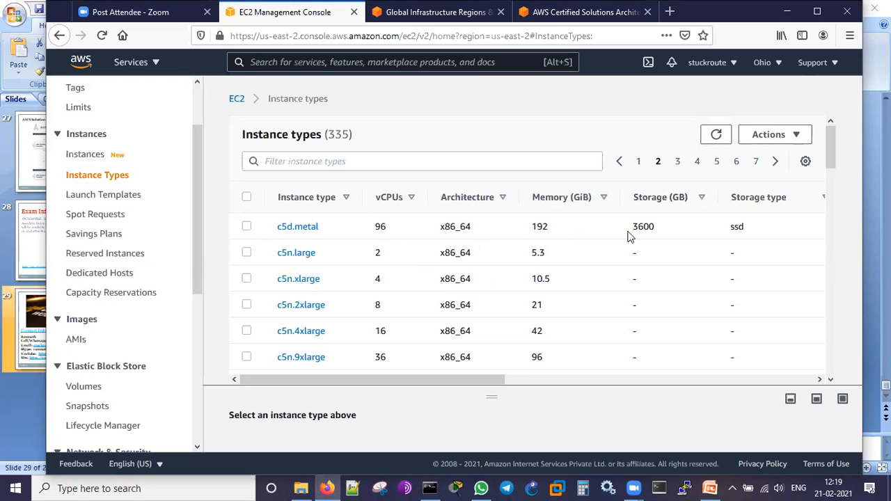
click(677, 162)
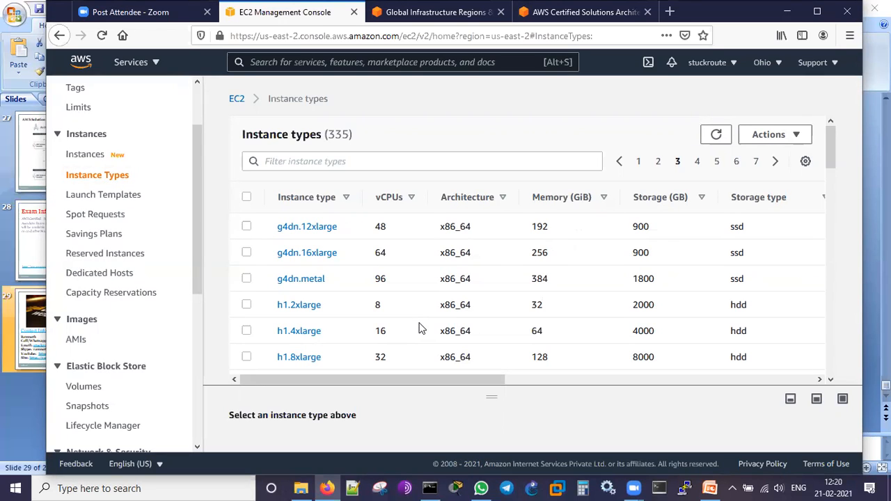
click(697, 162)
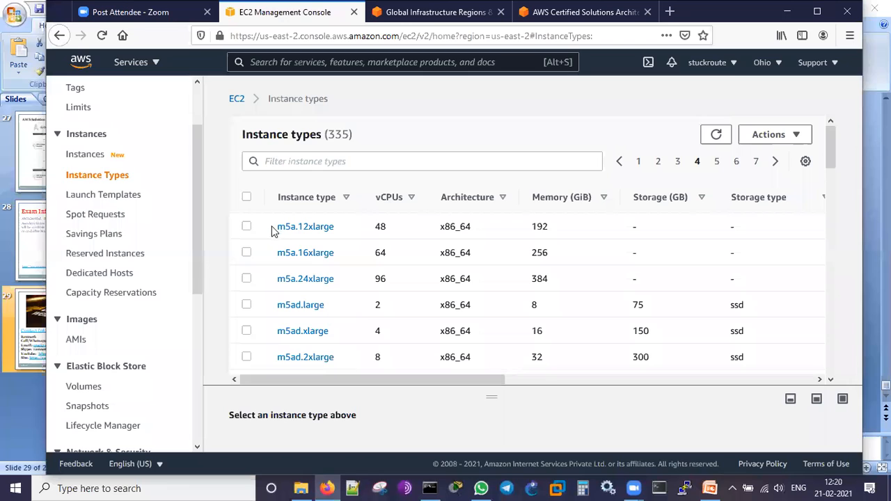
click(718, 163)
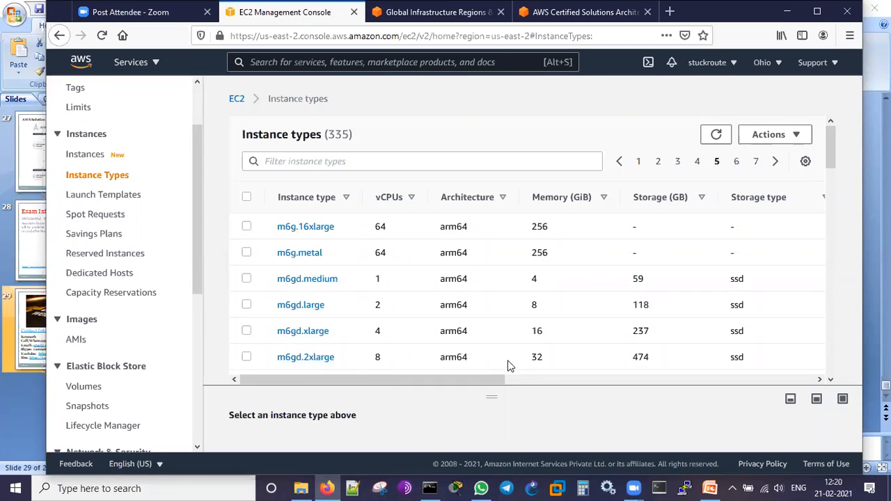
click(757, 162)
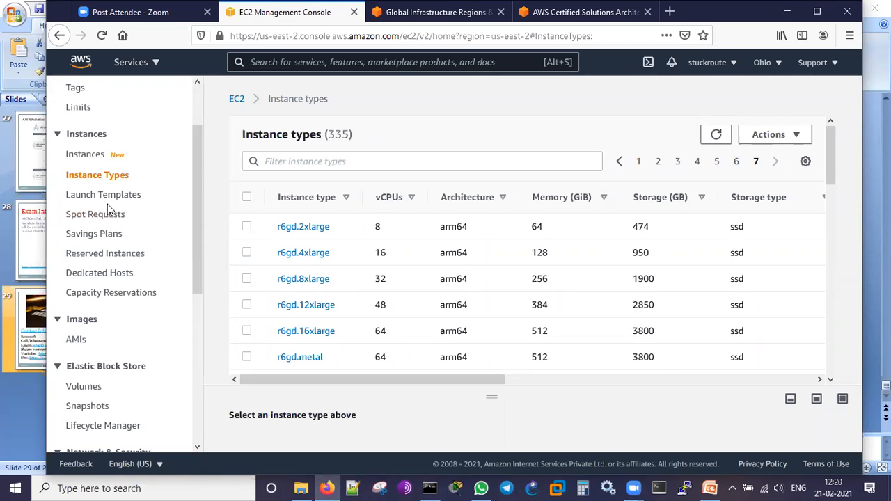
- Look over the remaining EC2 resource categories and open the AMIs page under Images
scroll(167, 318, down, 3)
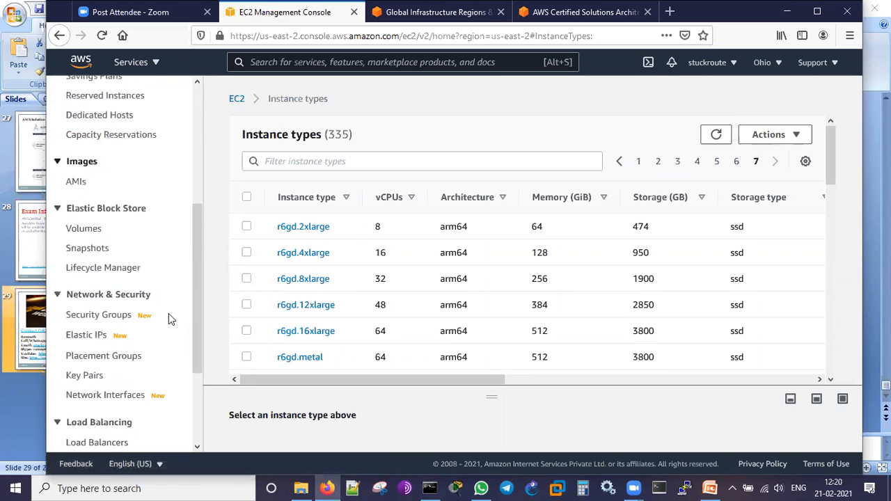
scroll(167, 318, down, 1)
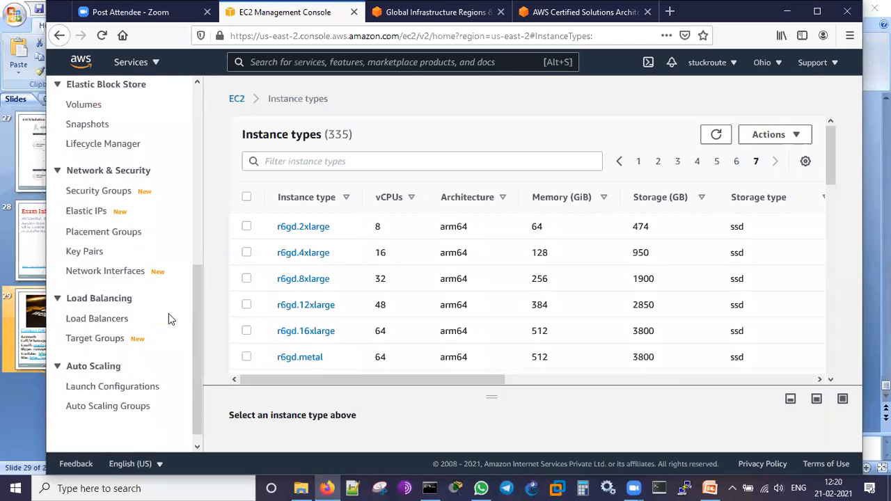
scroll(131, 304, up, 4)
click(77, 340)
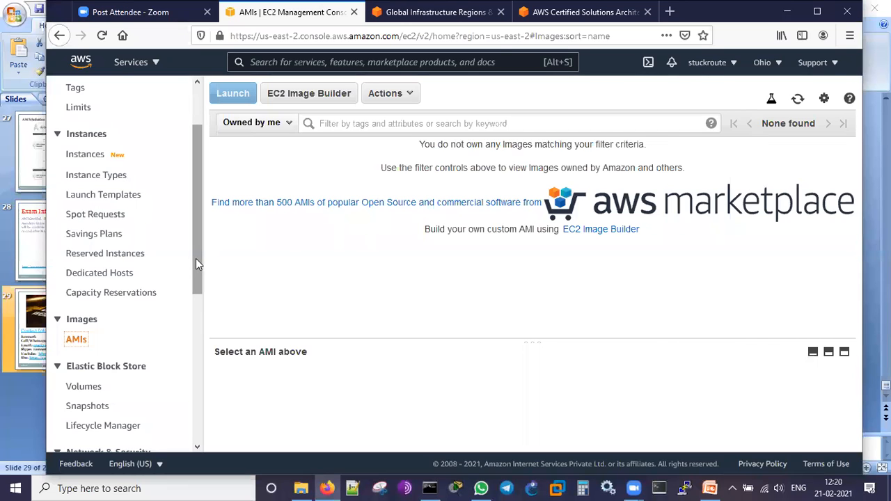
- Return to the EC2 dashboard and start the launch instance wizard
scroll(196, 259, up, 2)
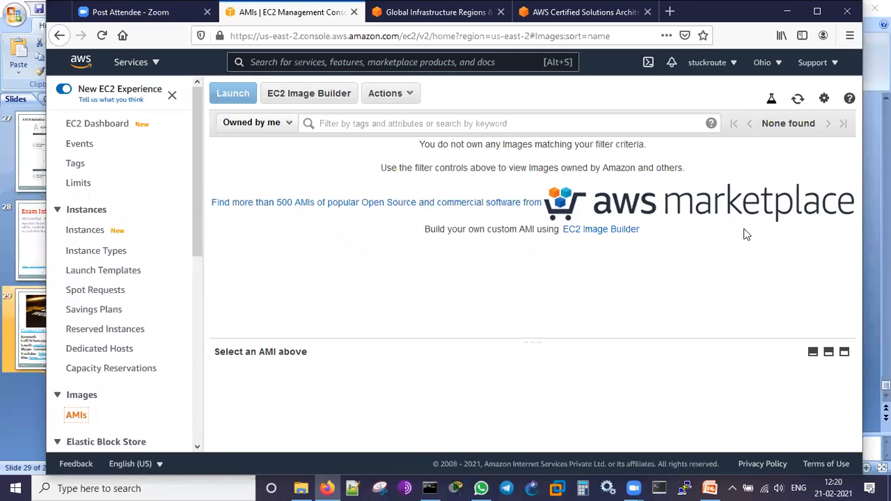
click(83, 130)
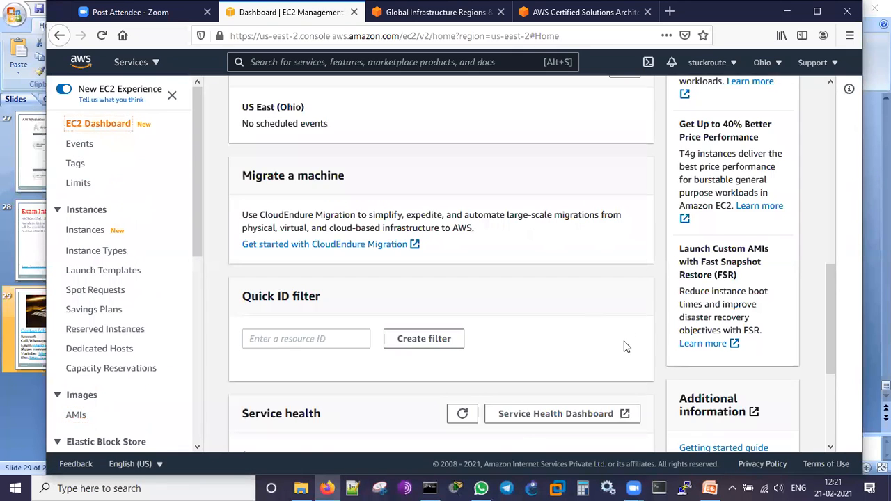
scroll(629, 315, up, 2)
scroll(629, 317, up, 1)
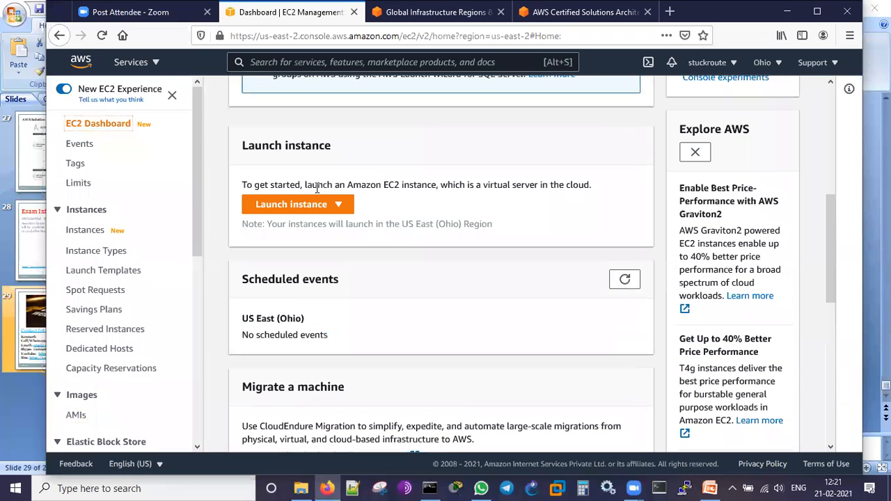
click(337, 205)
click(322, 229)
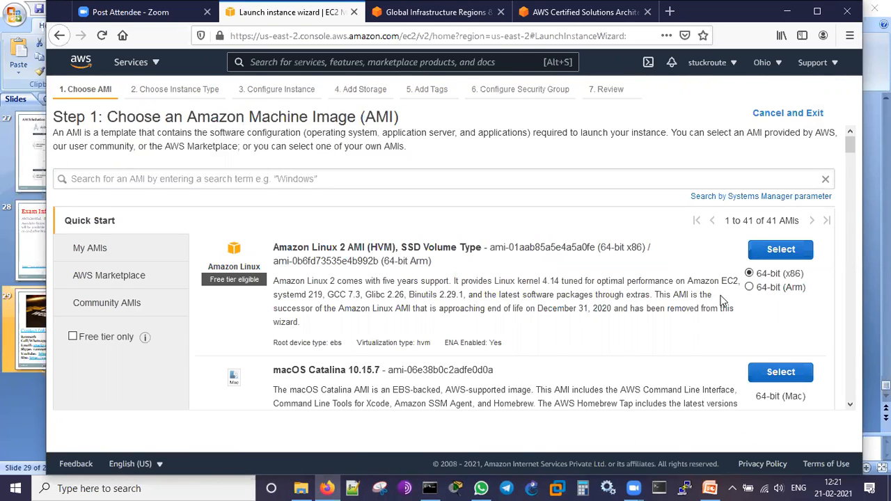
- Examine the Amazon Linux 2, macOS, Red Hat and SUSE Linux images, briefly highlighting parts of the Amazon Linux and SUSE names
scroll(721, 301, down, 2)
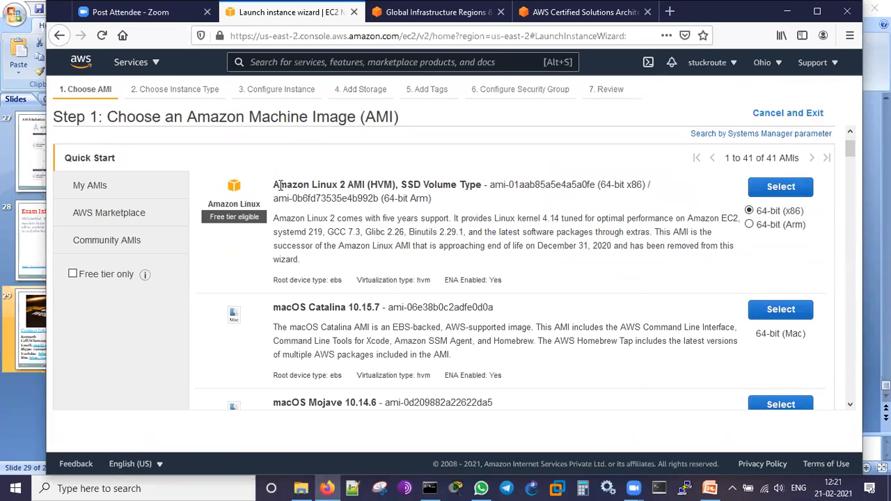
drag(273, 189, 347, 185)
click(283, 307)
scroll(622, 335, down, 3)
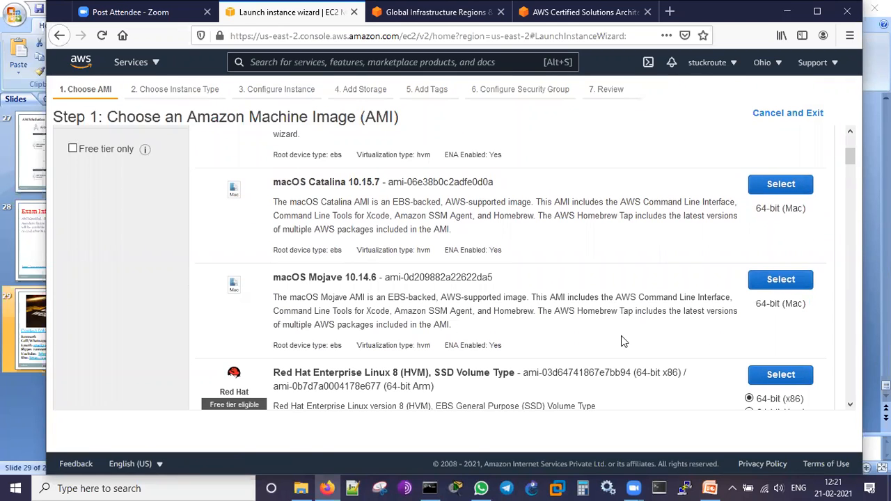
scroll(621, 336, down, 3)
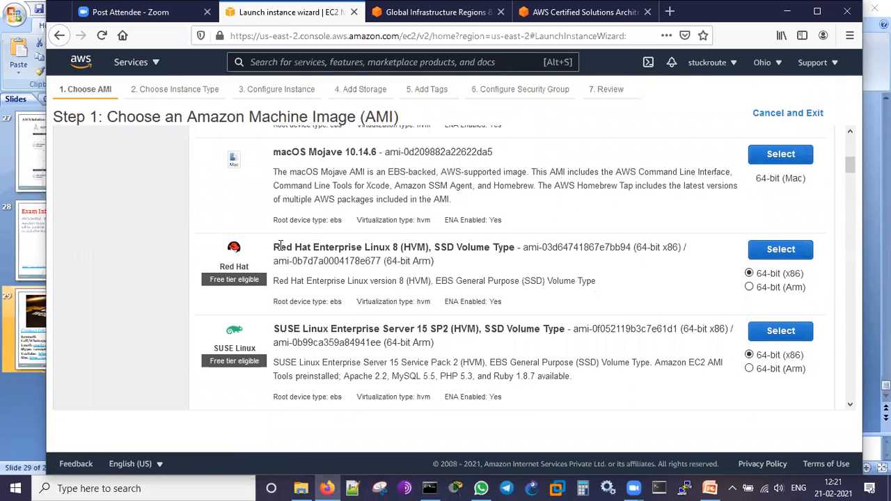
drag(302, 329, 385, 326)
click(385, 325)
- Examine the Ubuntu Server 20.04 LTS and Windows Server 2019 Base images, highlighting parts of their names including 2019
scroll(484, 373, down, 10)
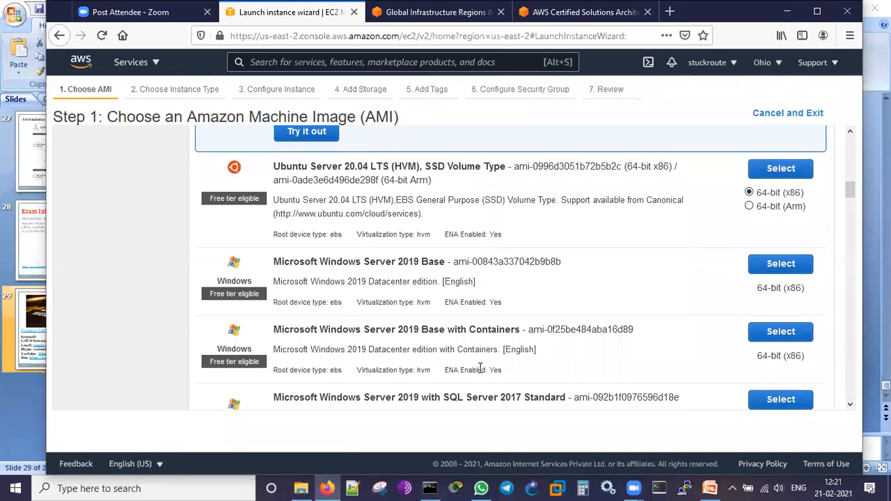
drag(281, 168, 340, 168)
click(339, 169)
drag(303, 260, 395, 262)
click(410, 264)
double_click(409, 262)
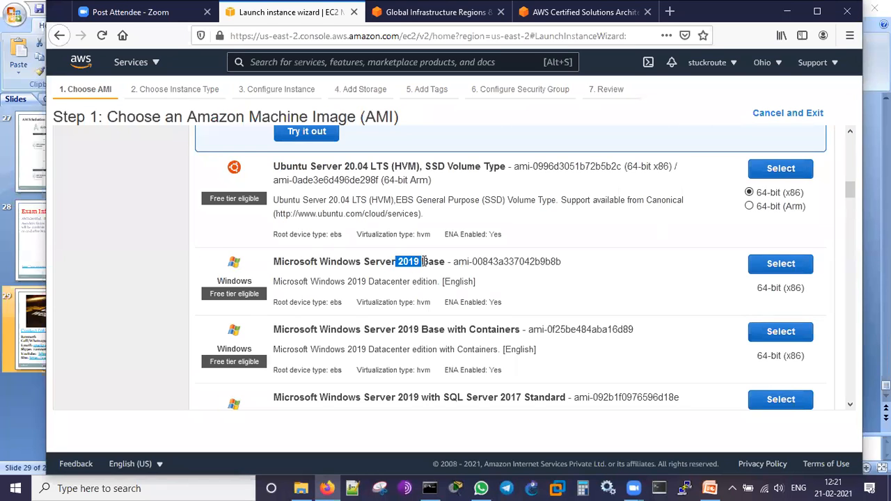
- Examine the Windows Server 2019 images bundled with Containers and SQL Server, briefly highlighting parts of the SQL Server image names
click(420, 332)
scroll(428, 313, down, 3)
drag(422, 273, 499, 273)
click(493, 356)
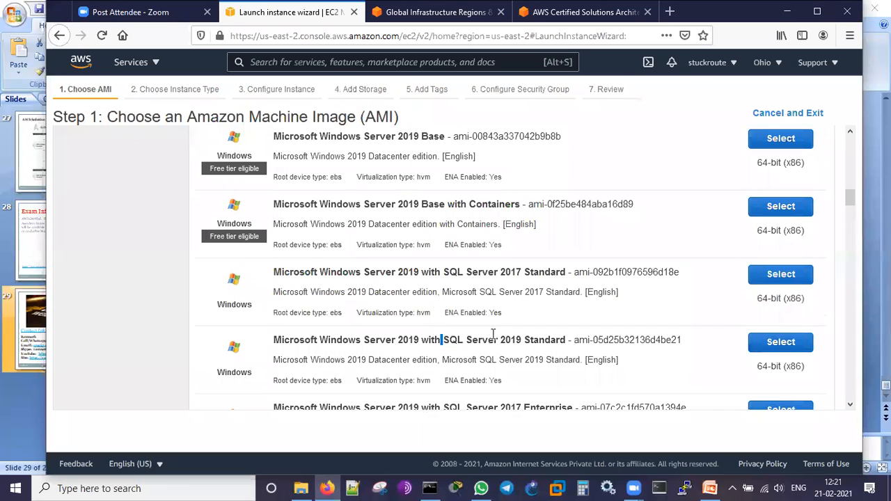
scroll(503, 376, down, 3)
drag(504, 282, 551, 282)
click(488, 355)
- Browse the remaining Quick Start AMIs, including the older Windows Server, SQL Server, Ubuntu and Deep Learning images, and return to the list's beginning
scroll(465, 353, down, 5)
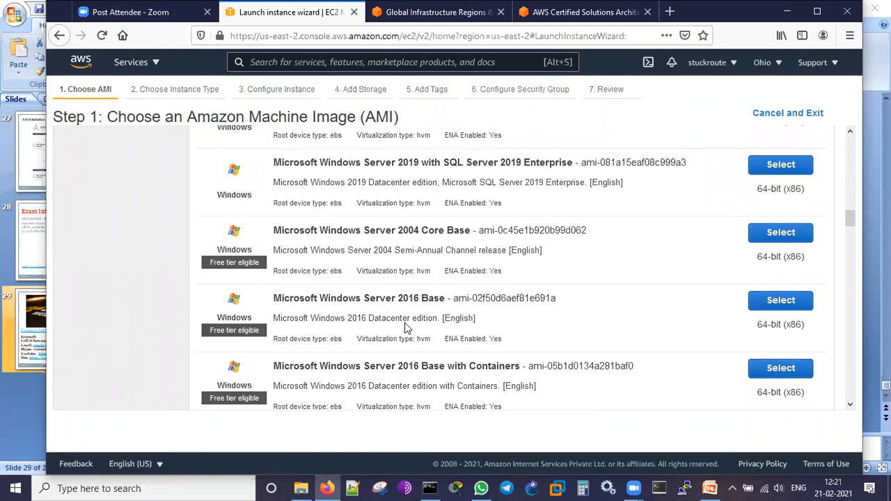
scroll(408, 309, down, 2)
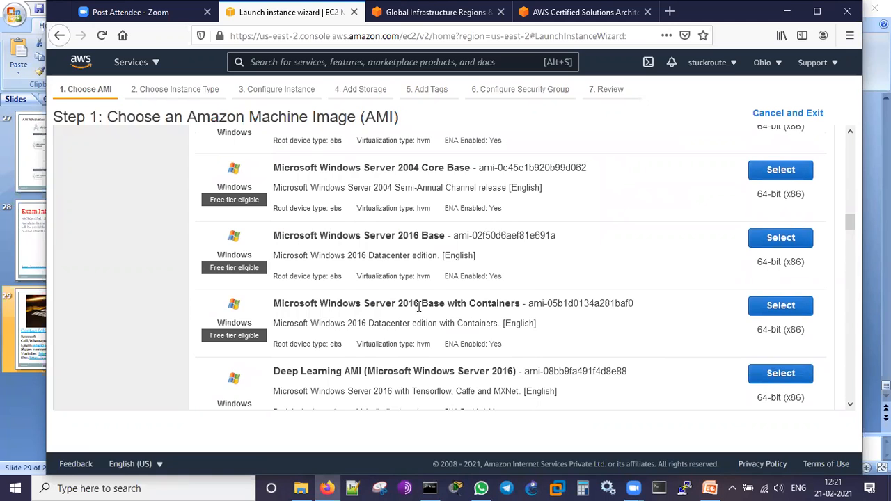
scroll(419, 308, down, 4)
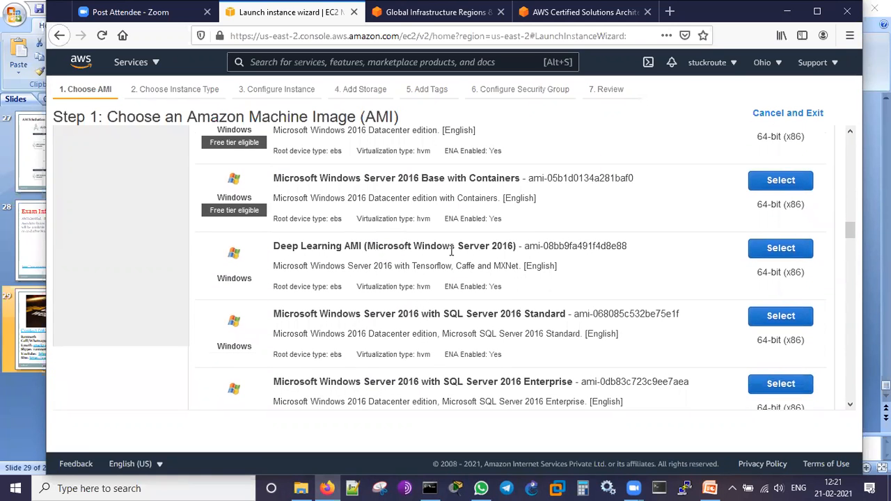
scroll(459, 265, down, 5)
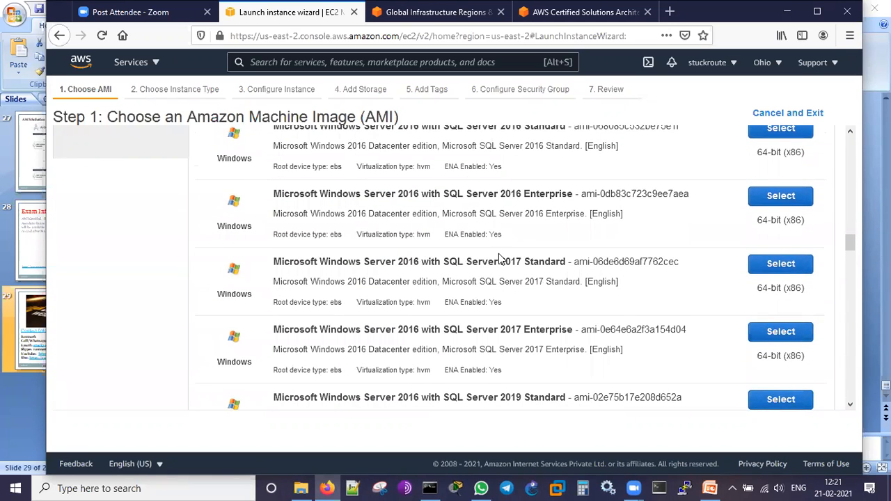
scroll(500, 259, down, 7)
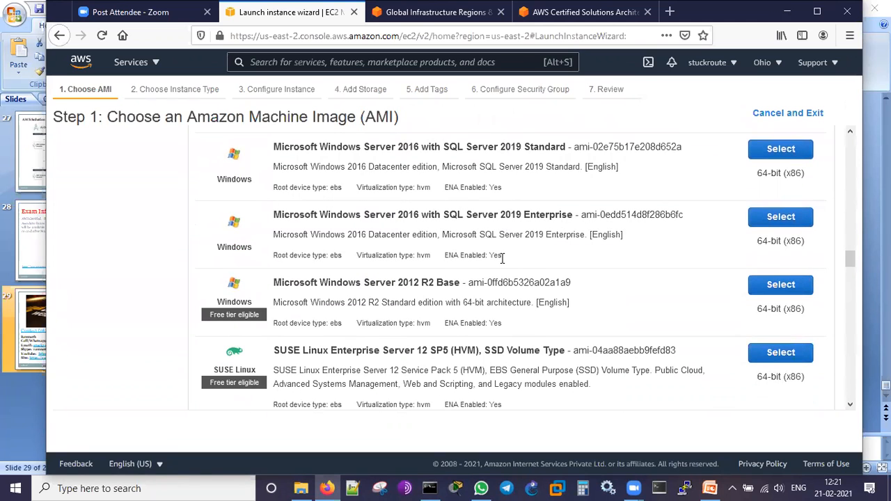
scroll(502, 257, down, 3)
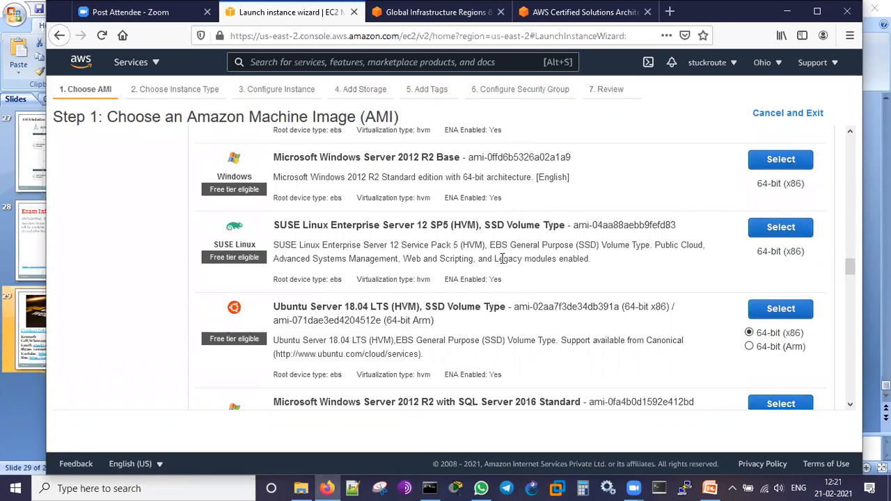
scroll(502, 260, down, 8)
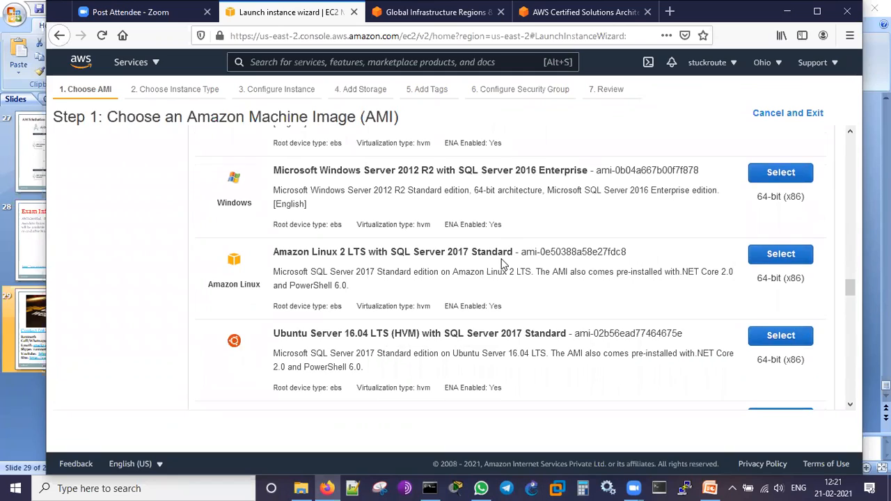
scroll(502, 263, down, 10)
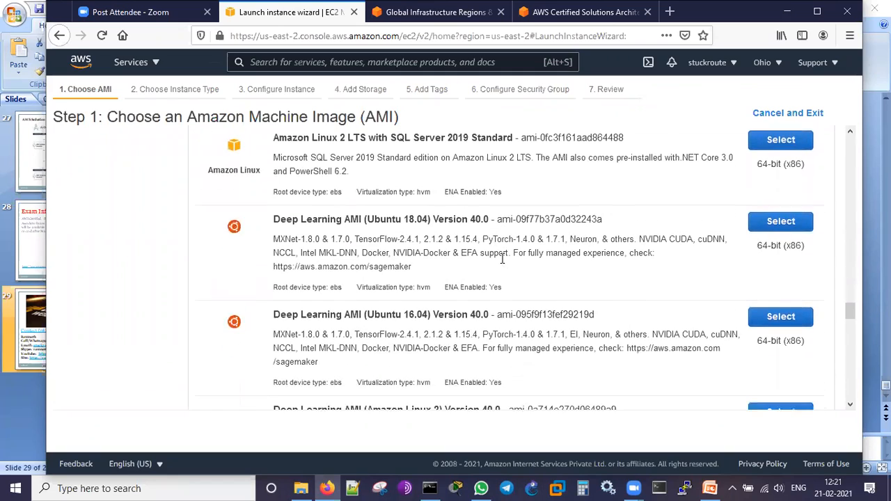
scroll(503, 263, down, 5)
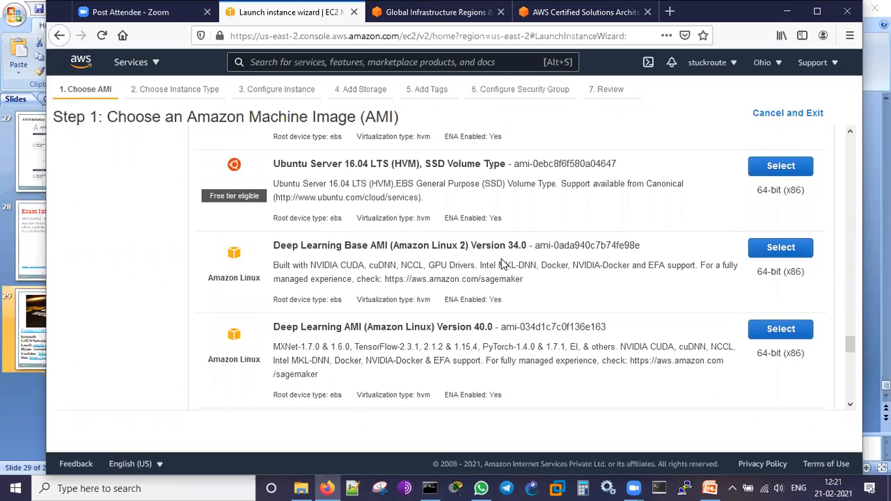
scroll(503, 264, up, 10)
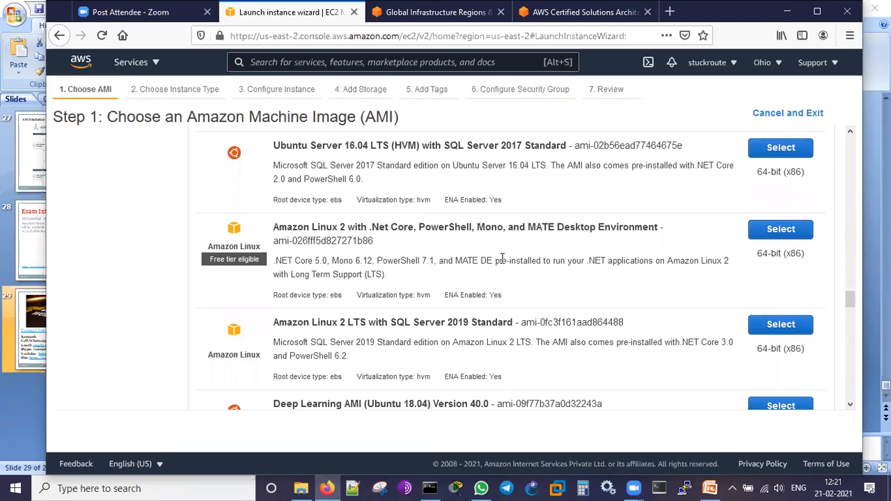
scroll(503, 259, down, 10)
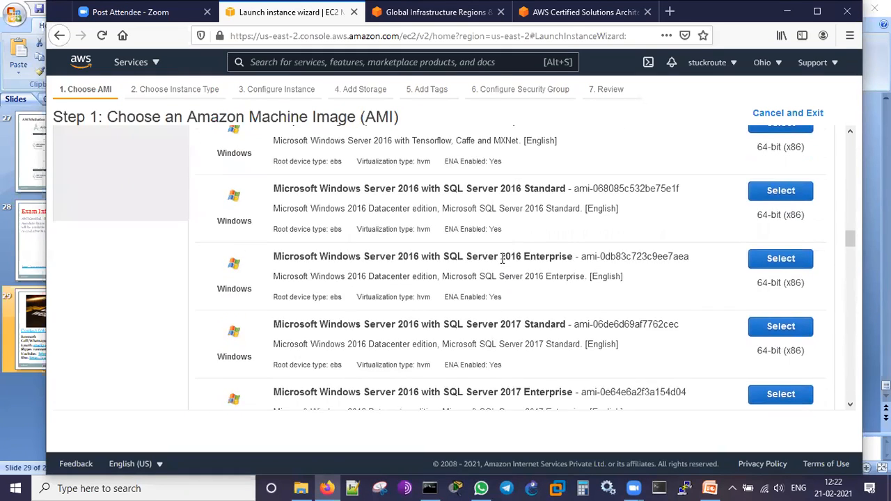
scroll(502, 263, up, 15)
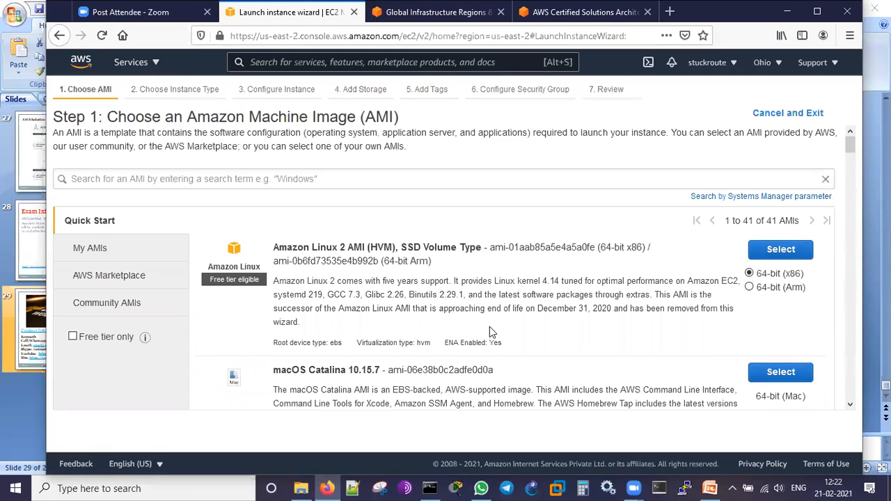
- Restrict the AMI list to free tier only and select the 64-bit (x86) Amazon Linux 2 AMI (HVM), SSD Volume Type
click(73, 339)
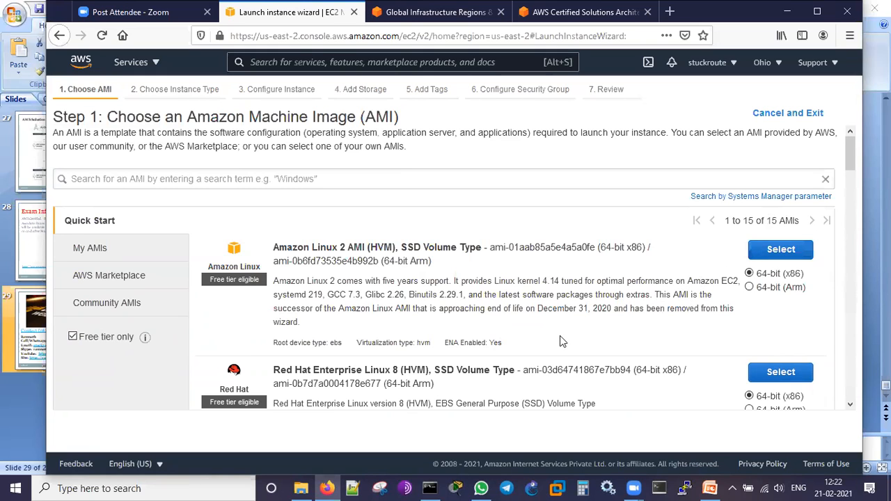
scroll(563, 337, down, 2)
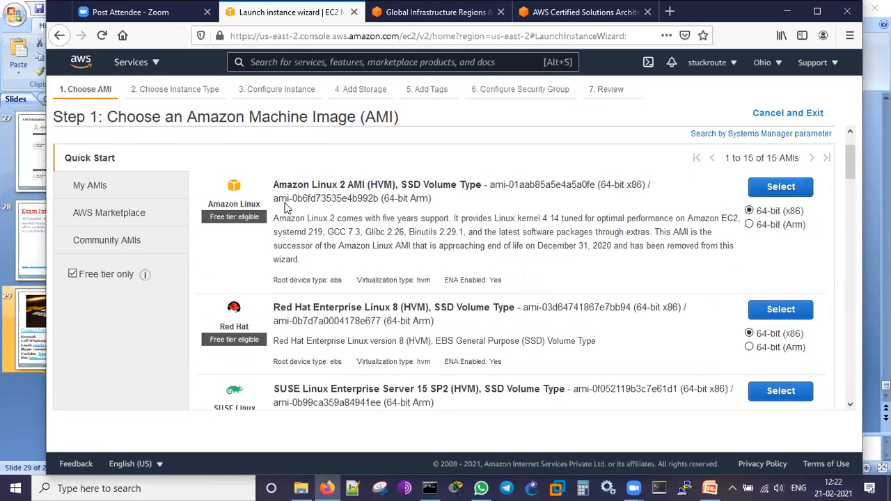
click(794, 188)
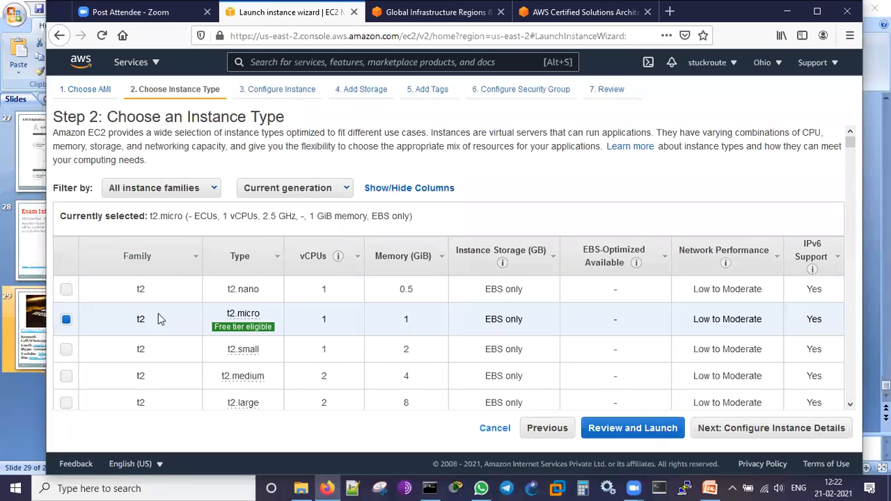
- Examine the available instance types and proceed to the instance details with the free tier eligible t2.micro
mouse_move(241, 332)
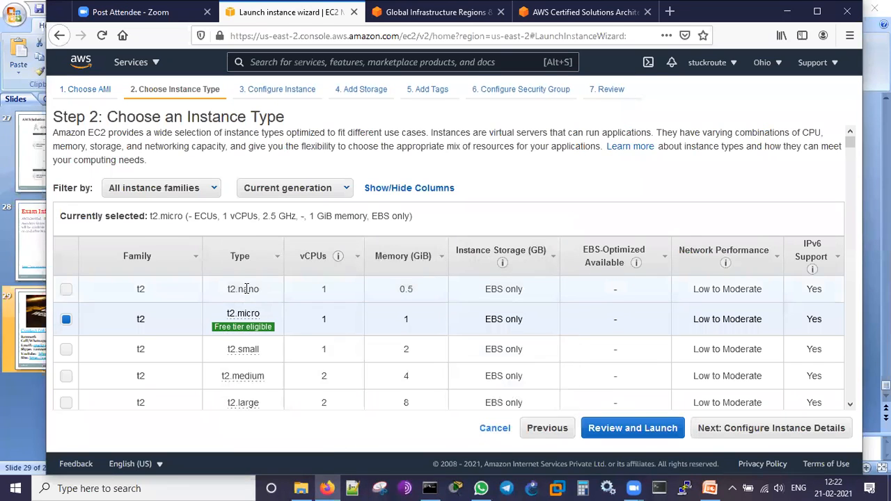
mouse_move(259, 386)
scroll(841, 291, down, 3)
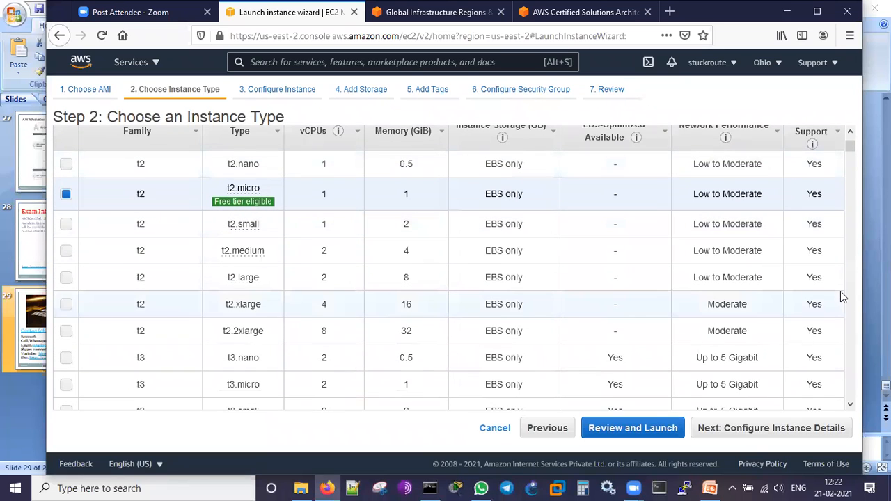
click(763, 430)
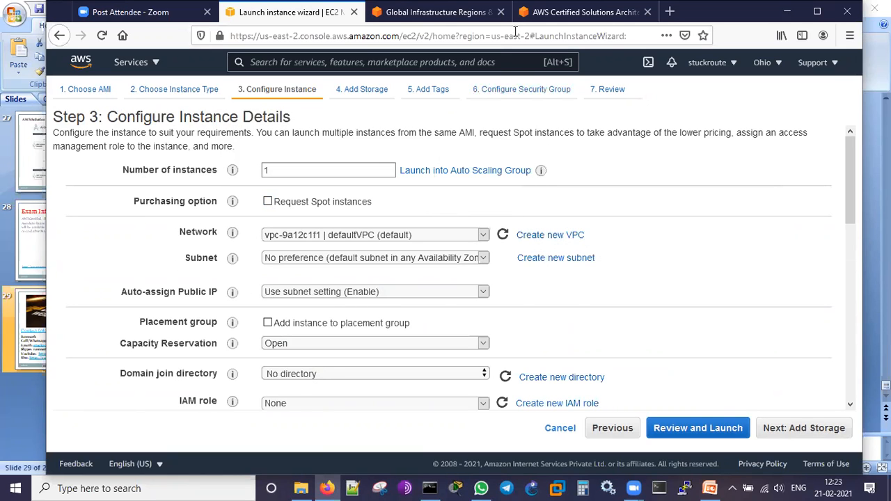
- Temporarily mark the Network, Subnet, Auto-assign Public IP and placement settings with red annotations, then clear the markings
mouse_move(116, 243)
mouse_down()
mouse_move(571, 208)
mouse_move(633, 162)
mouse_up()
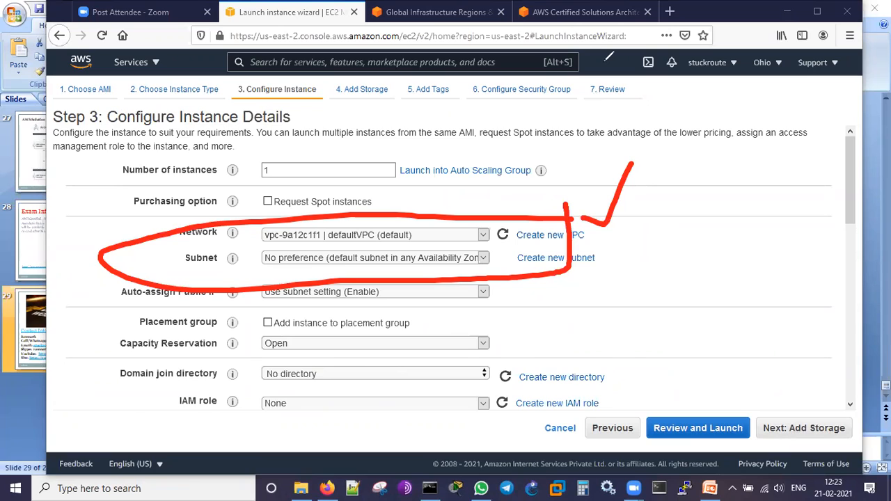
click(605, 62)
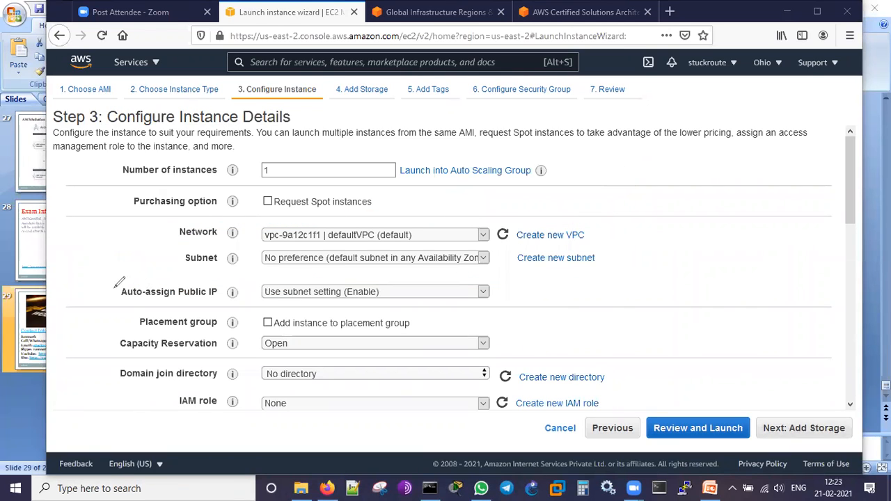
drag(100, 289, 143, 262)
drag(88, 277, 101, 289)
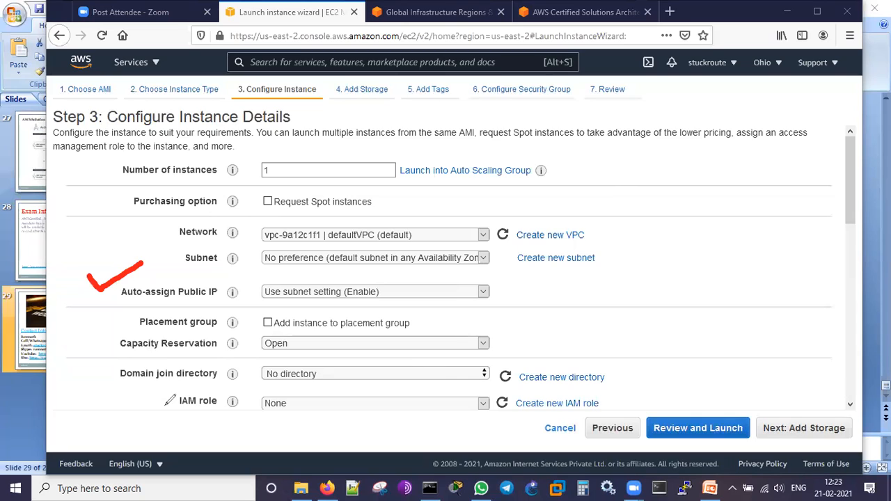
mouse_move(541, 319)
mouse_down()
mouse_move(591, 348)
mouse_move(542, 363)
mouse_up()
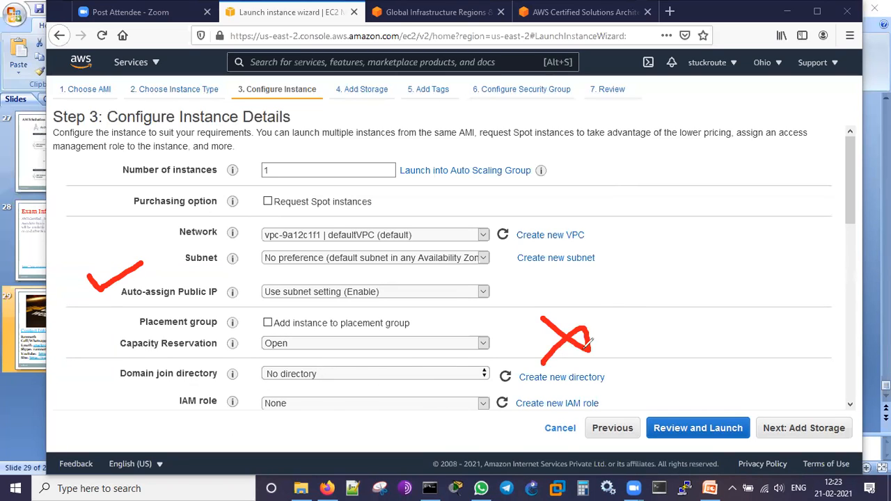
click(709, 55)
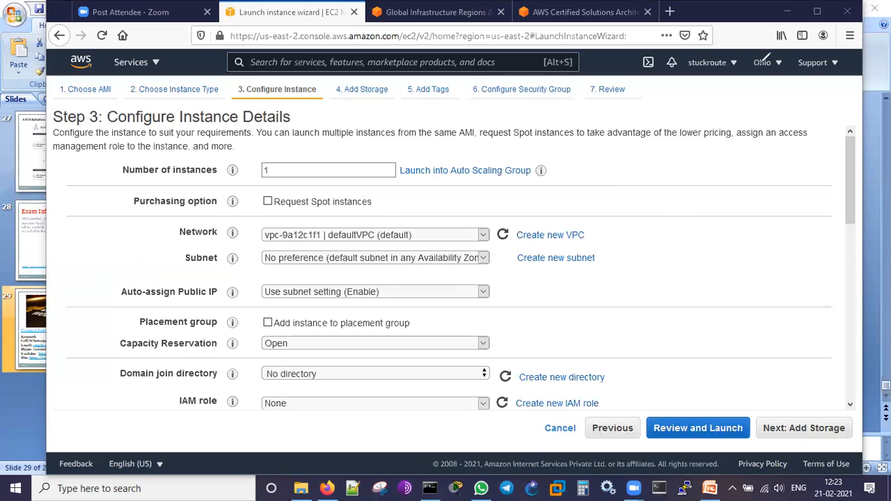
click(761, 63)
click(746, 251)
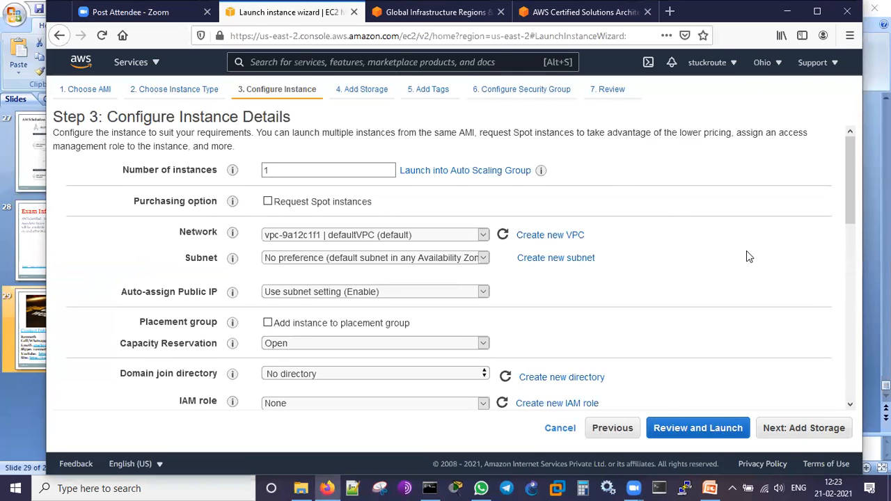
- Examine the remaining instance details, from placement, shutdown behavior, monitoring and tenancy down to the advanced metadata and user data settings
scroll(746, 252, down, 5)
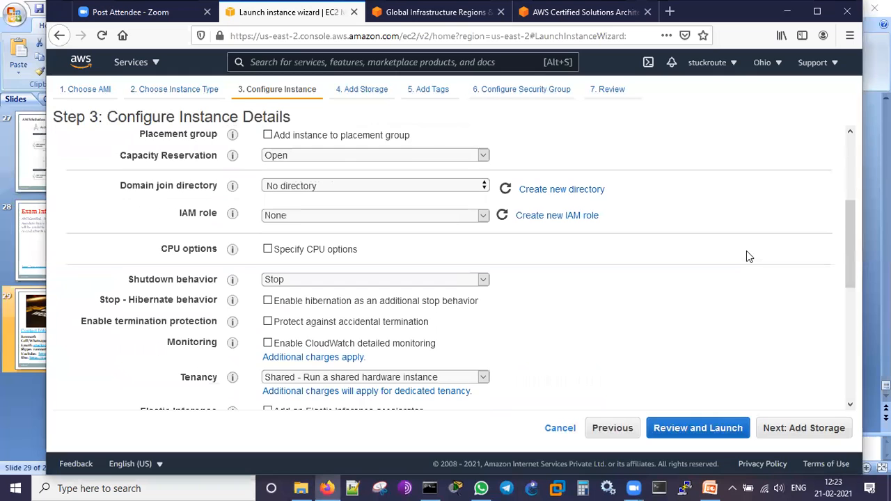
scroll(747, 256, down, 1)
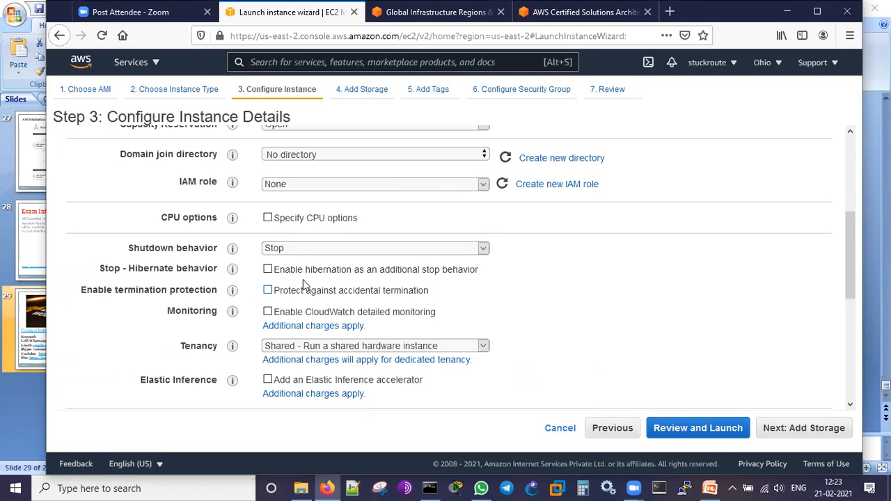
scroll(621, 267, down, 2)
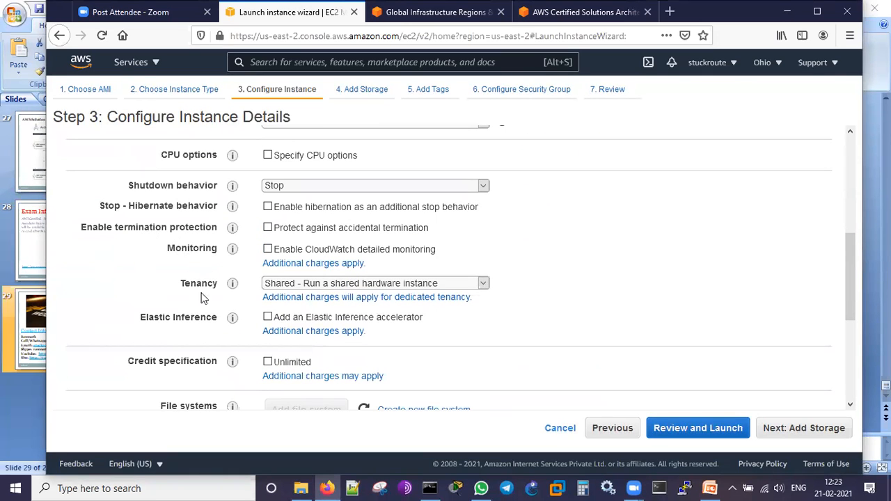
scroll(538, 327, down, 1)
scroll(538, 327, down, 2)
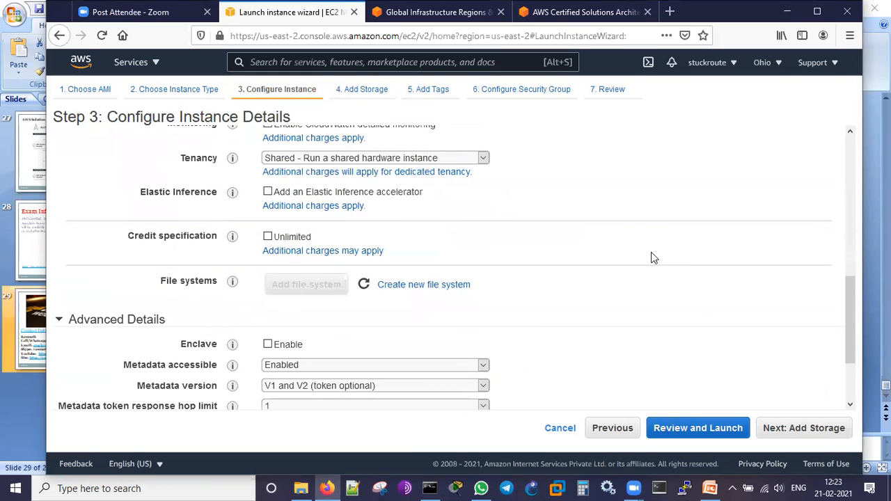
scroll(624, 213, up, 2)
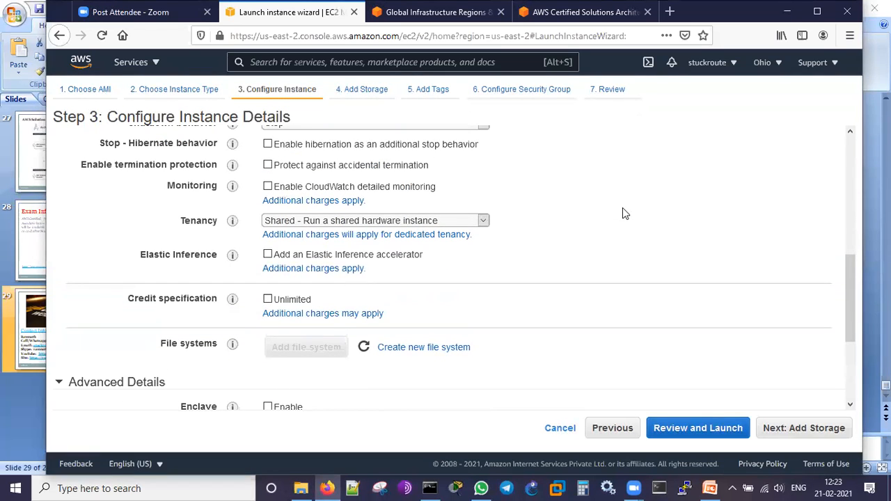
scroll(623, 207, down, 2)
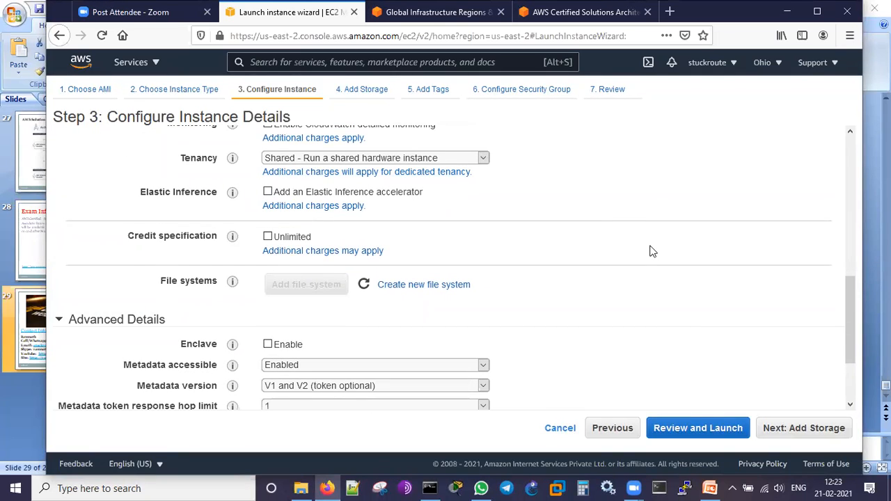
scroll(652, 252, down, 3)
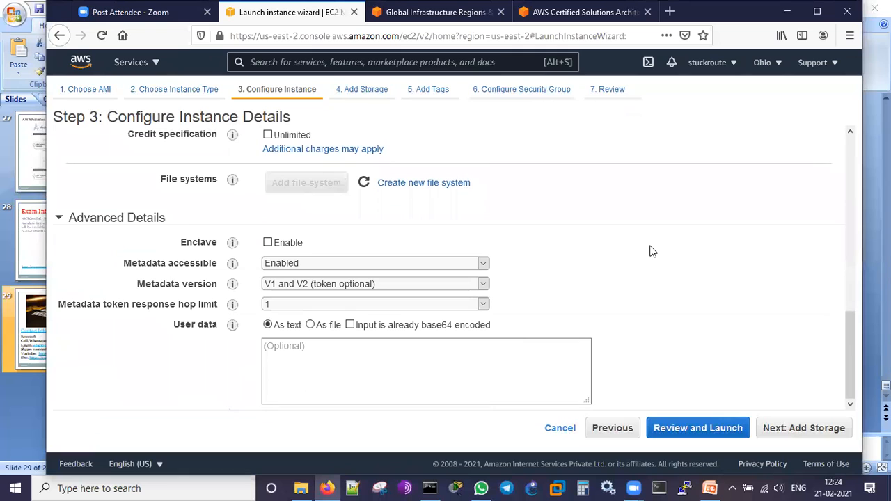
scroll(652, 251, up, 10)
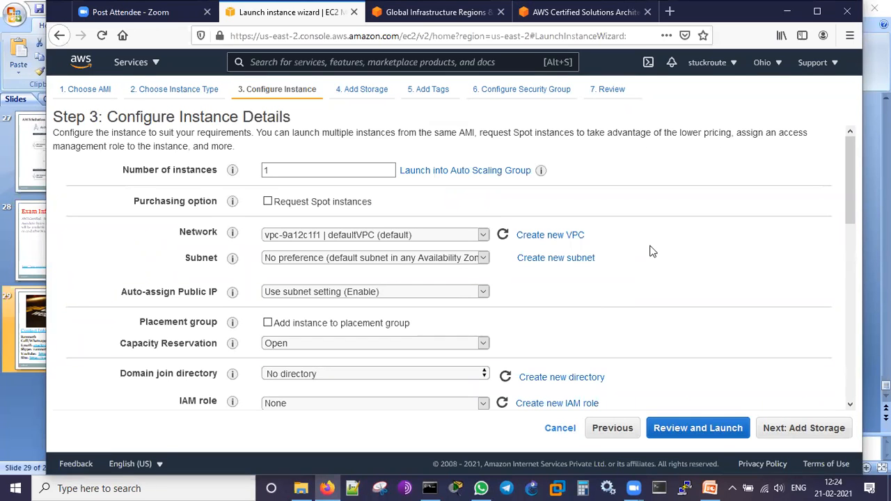
scroll(697, 282, down, 7)
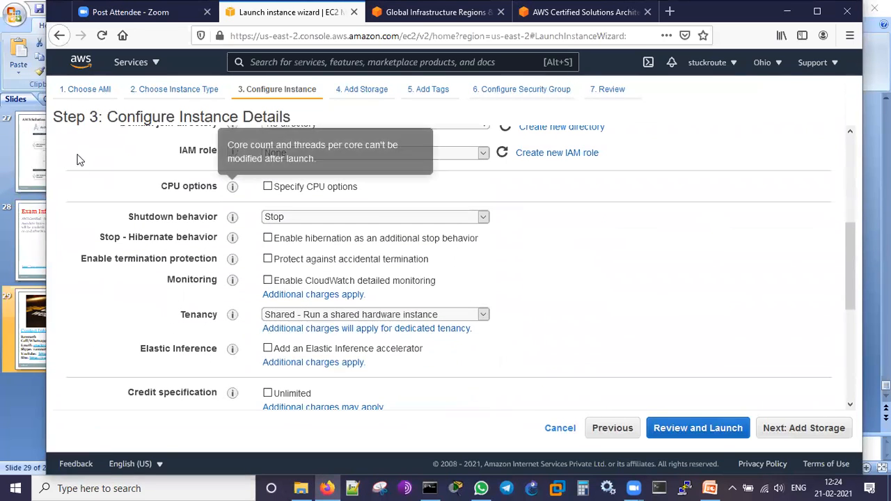
scroll(720, 218, down, 7)
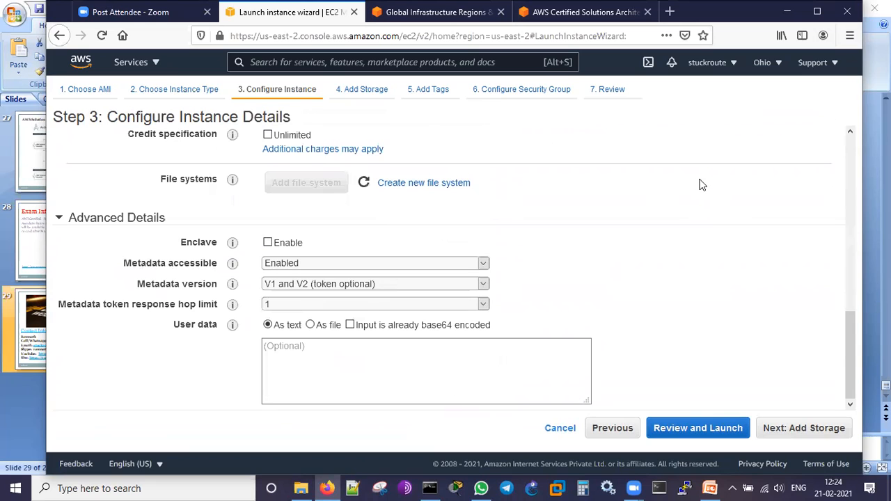
- Accept the default instance details and the 8 GiB General Purpose SSD (gp2) root volume, continuing to the tags
click(804, 435)
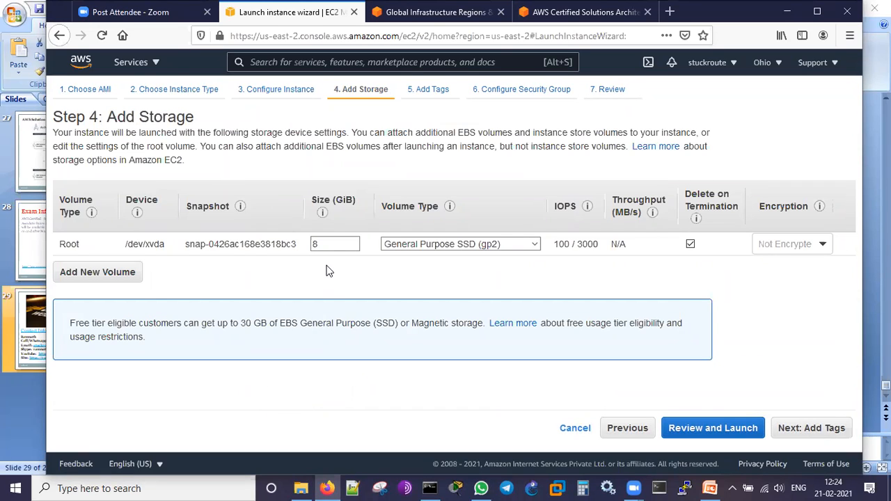
click(327, 244)
click(320, 275)
mouse_move(588, 207)
click(812, 429)
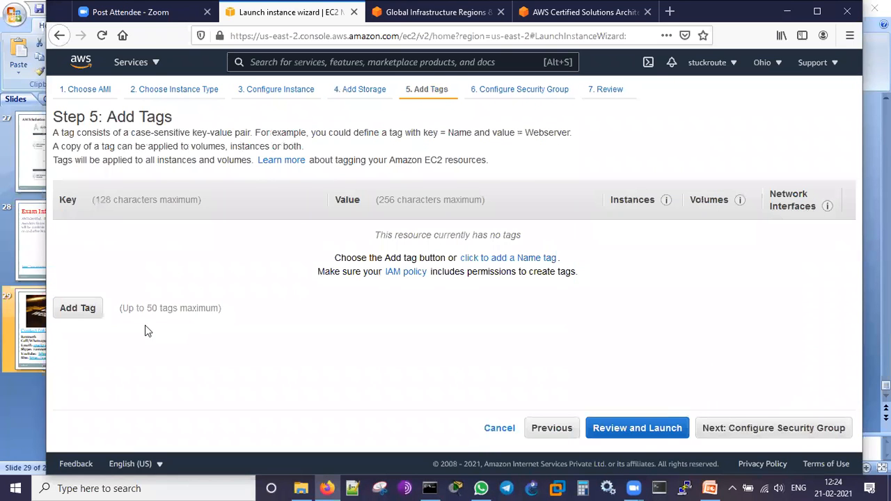
- Add a tag with key Name and value demo_linux, and proceed to the security group configuration
click(77, 311)
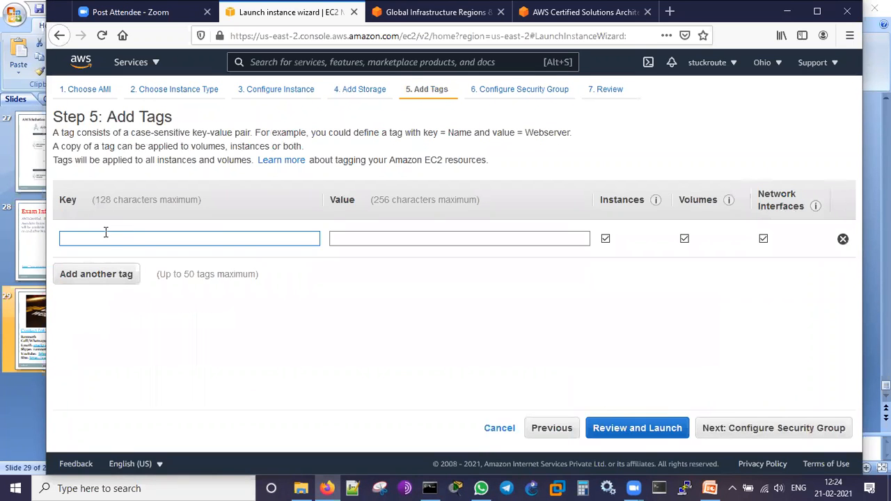
text(Name)
click(378, 238)
text(demo_linu)
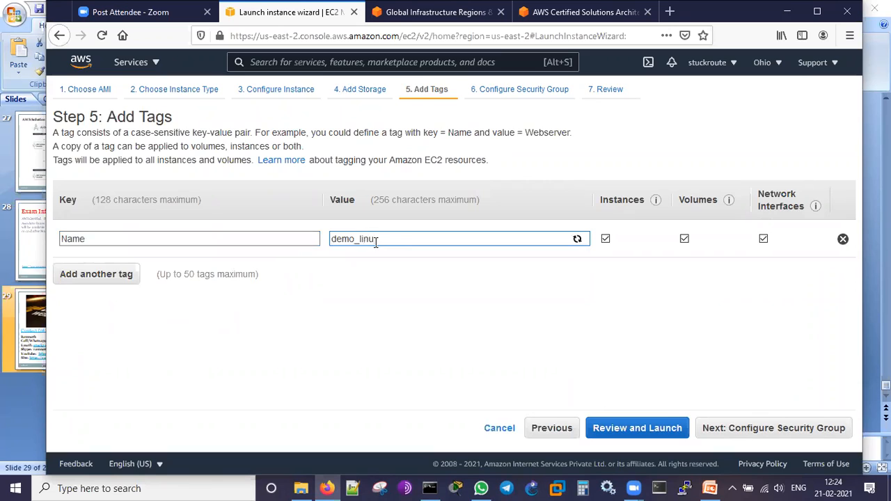
text(x)
click(801, 428)
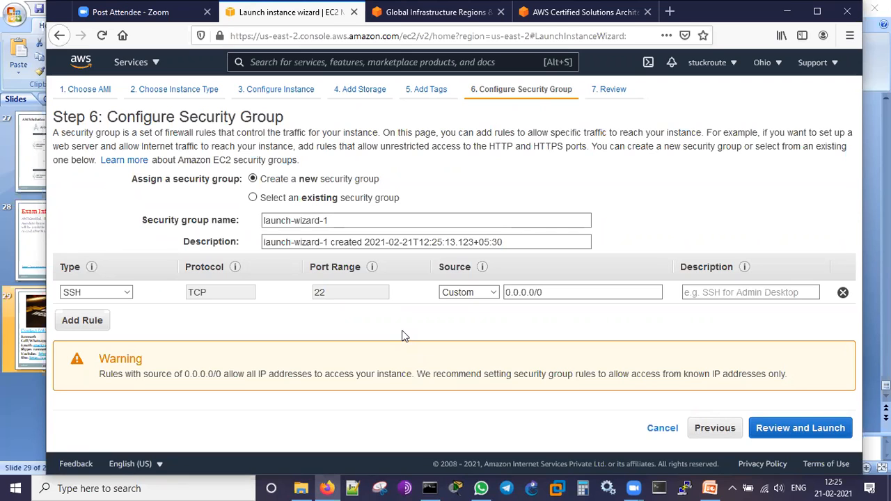
- Name the new security group demo-Linux-21feb21
click(353, 221)
drag(354, 221, 220, 232)
text(demo-Lini)
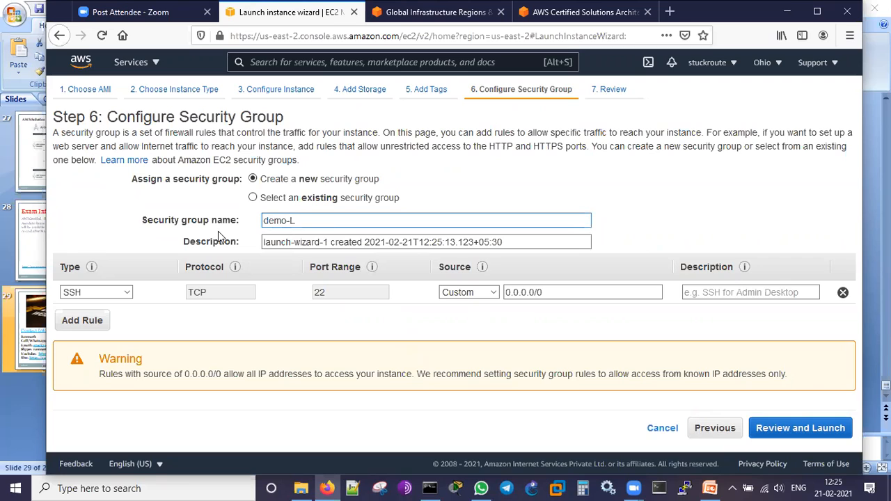
key(BackSpace)
text(ux-21feb21)
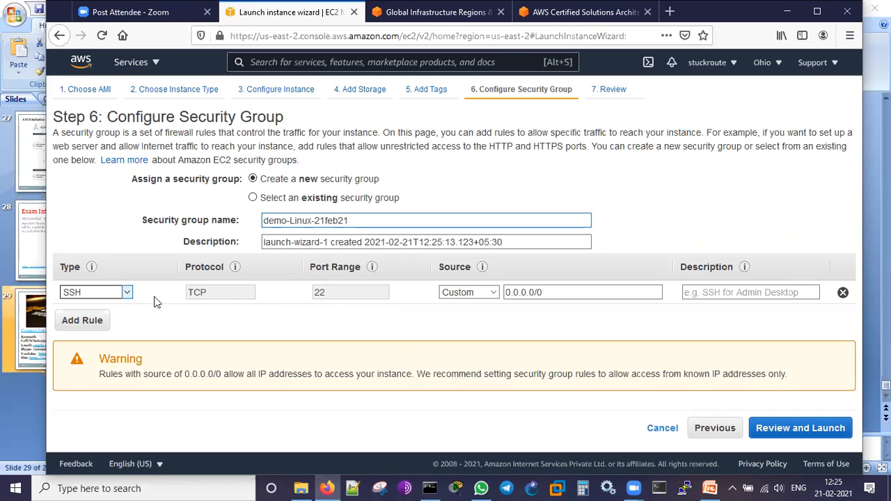
- Set the SSH rule's source to Anywhere and add an HTTP rule that also allows traffic from Anywhere
click(495, 291)
click(486, 323)
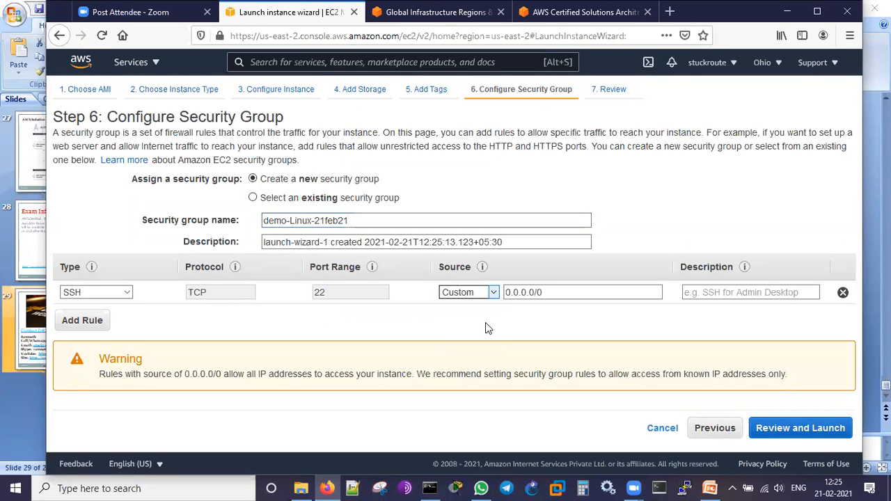
click(89, 328)
click(120, 317)
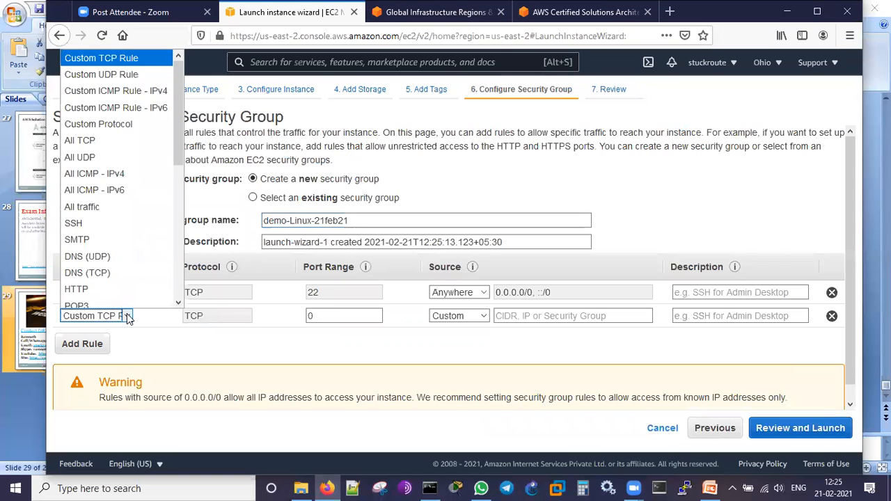
click(115, 282)
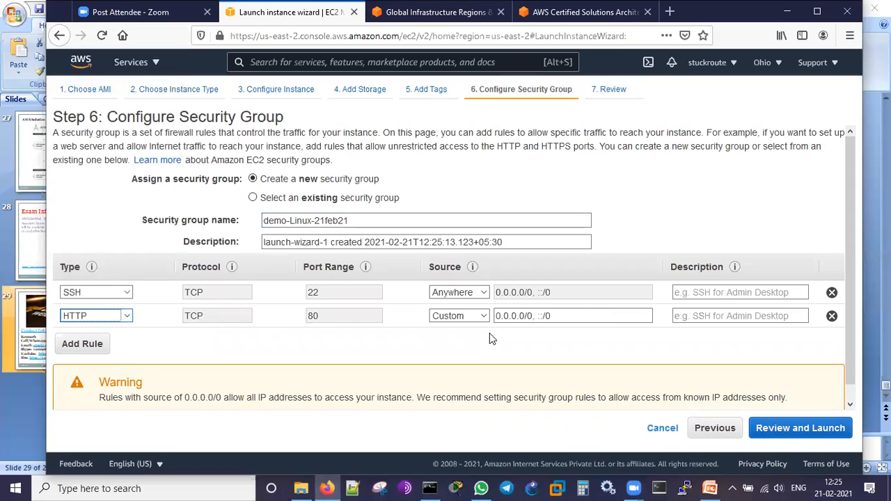
click(482, 317)
click(467, 346)
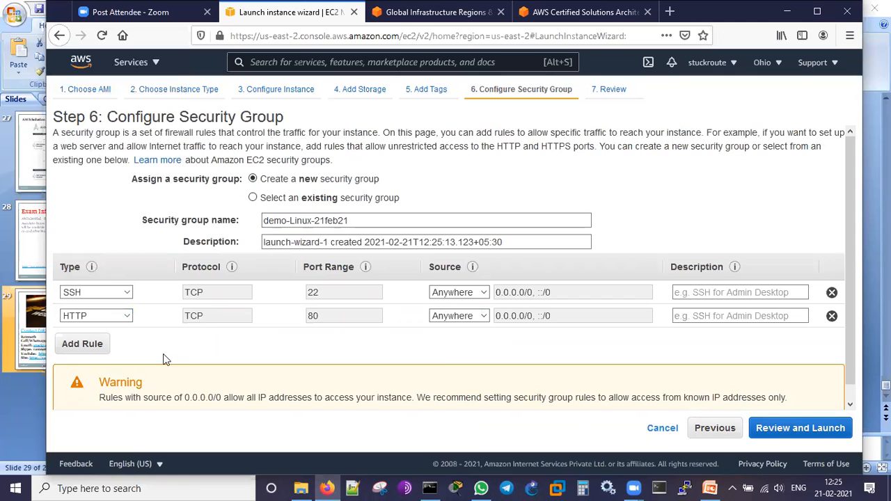
- Add an All ICMP - IPv4 rule with source Anywhere and proceed to the launch review
click(94, 346)
click(128, 339)
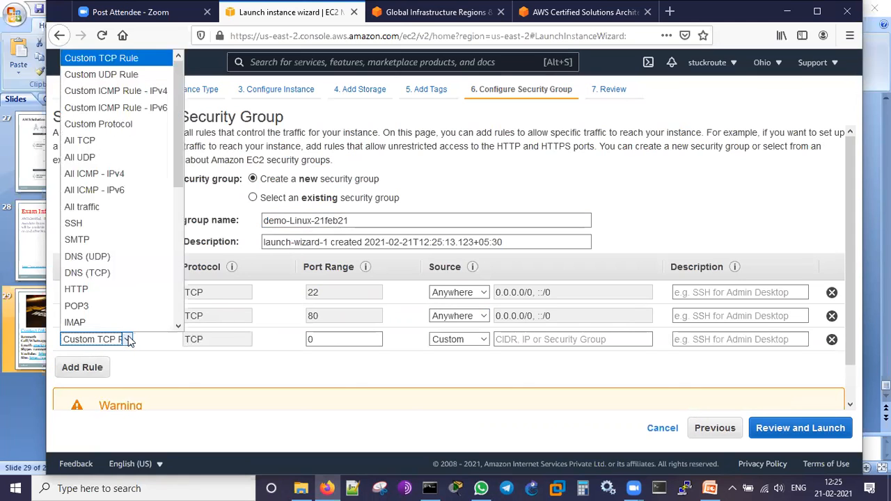
click(136, 174)
click(483, 340)
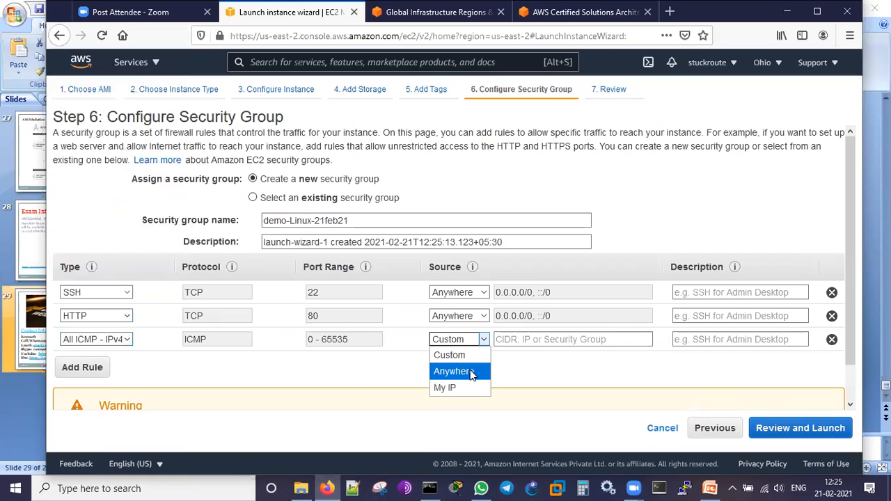
click(471, 370)
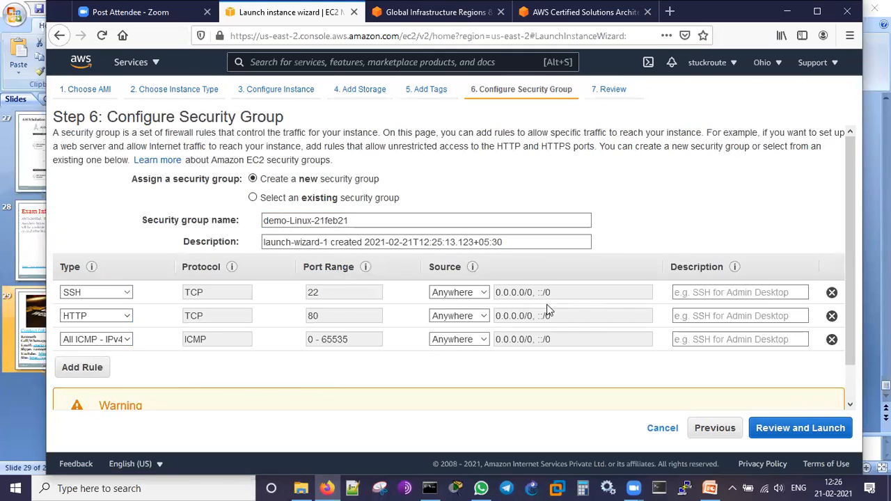
click(828, 429)
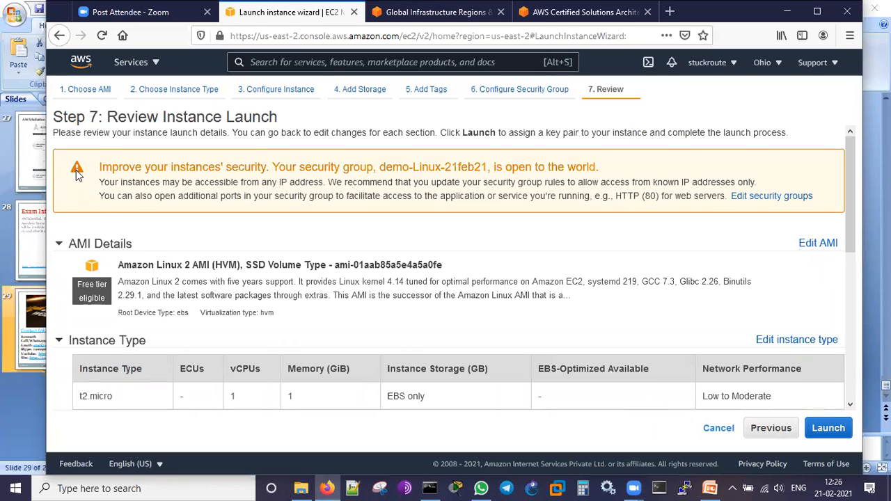
- Examine the security warning about the demo-Linux-21feb21 group, highlighting parts of it, and look over the AMI and instance type details
drag(99, 167, 280, 172)
click(389, 169)
drag(380, 168, 476, 168)
drag(535, 169, 575, 170)
click(579, 196)
scroll(579, 196, down, 1)
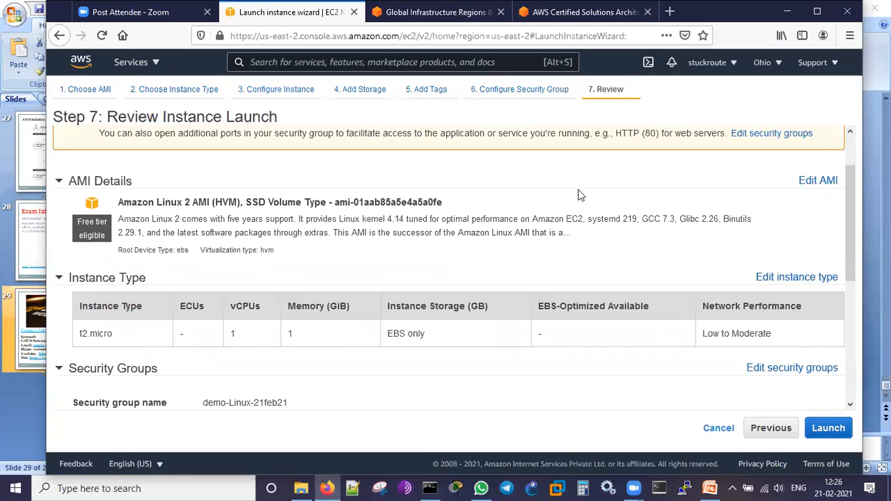
- Review the AMI details, instance type and security group rules on the launch review page
scroll(578, 196, up, 1)
scroll(579, 195, down, 1)
drag(137, 202, 242, 202)
click(327, 218)
scroll(472, 263, down, 2)
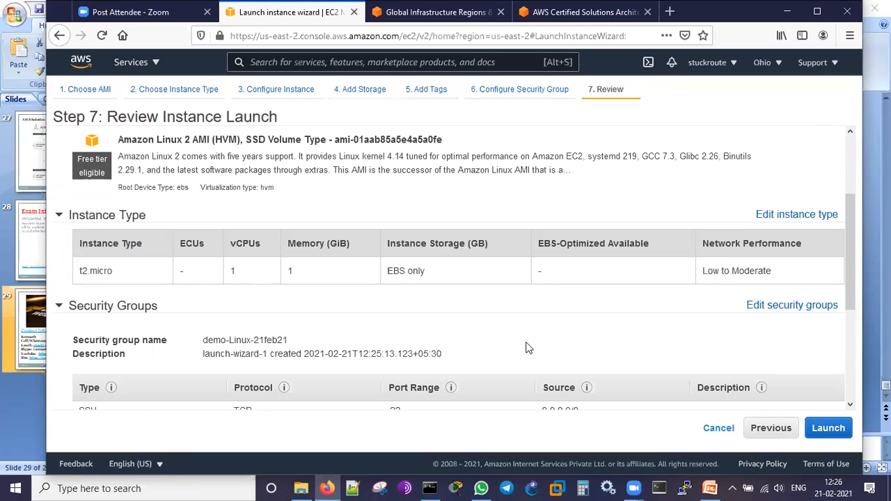
scroll(517, 348, down, 4)
scroll(573, 390, down, 2)
- Expand the Instance Details section of the launch review and examine the number of instances, network, subnet and remaining settings
click(59, 341)
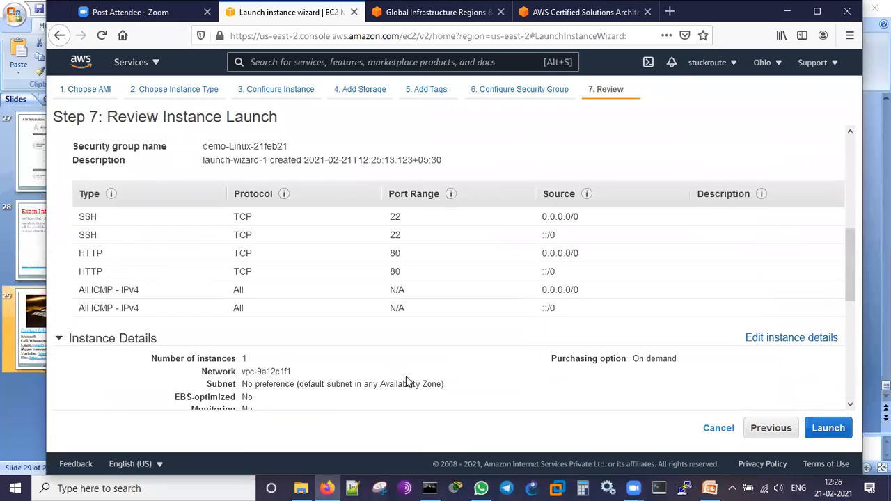
scroll(531, 382, down, 4)
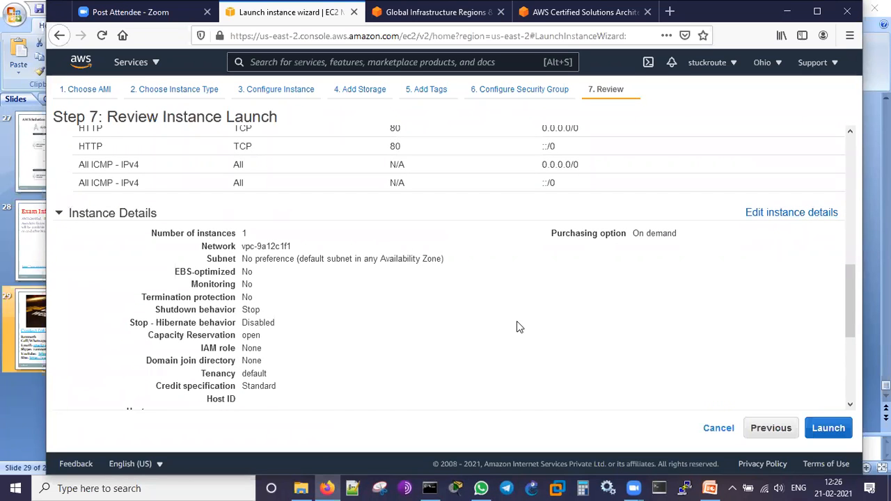
scroll(516, 326, down, 6)
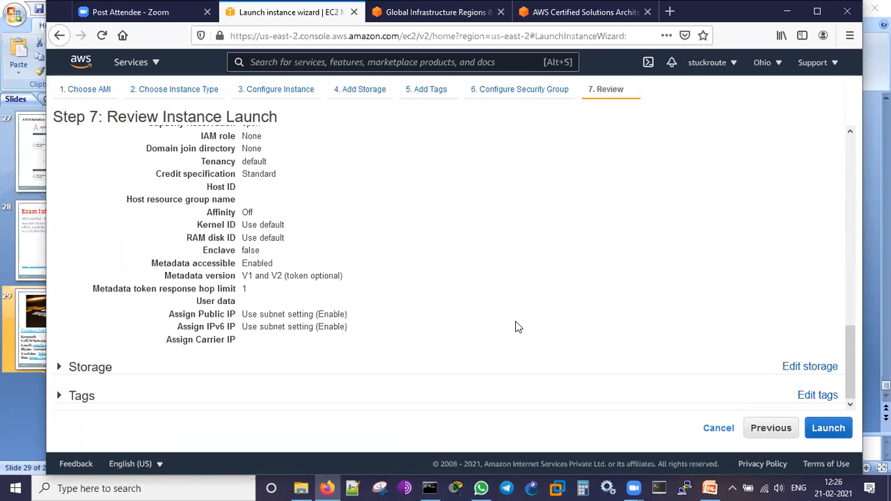
scroll(517, 326, up, 3)
scroll(517, 326, up, 1)
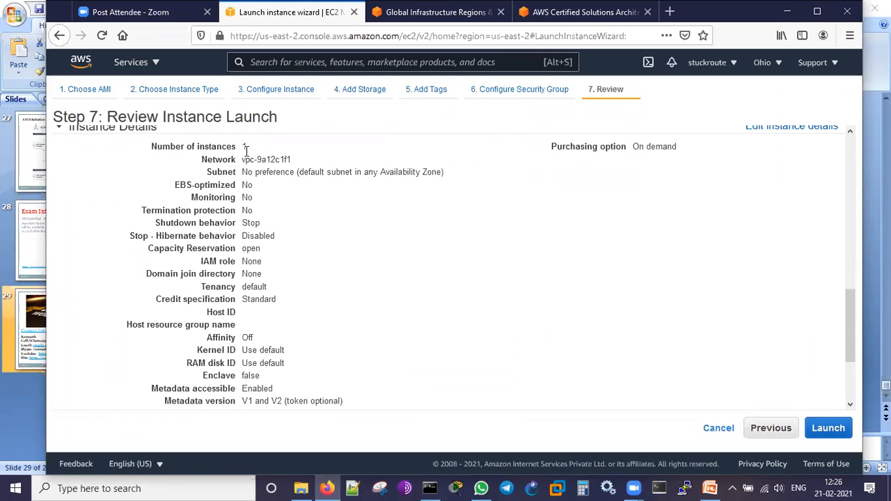
drag(246, 149, 233, 151)
drag(299, 164, 399, 172)
click(277, 204)
click(374, 259)
scroll(537, 302, down, 3)
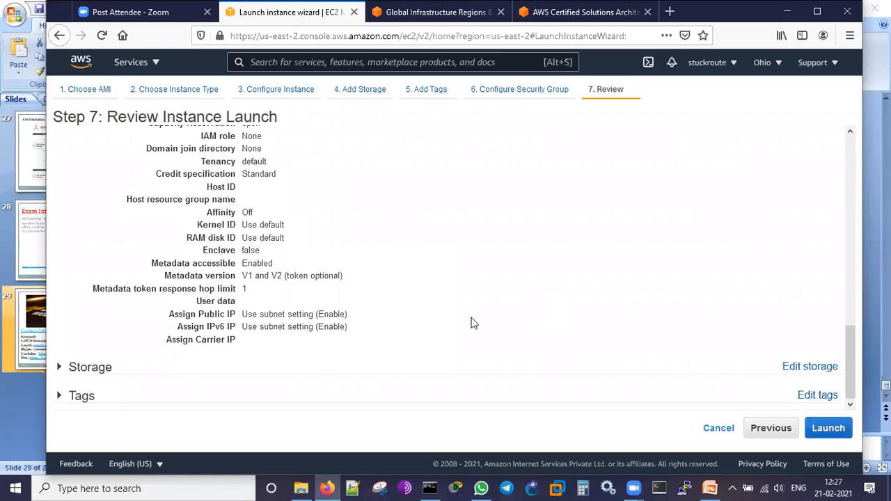
- Expand the Storage and Tags sections of the launch review and check the root volume and Name tag
click(62, 373)
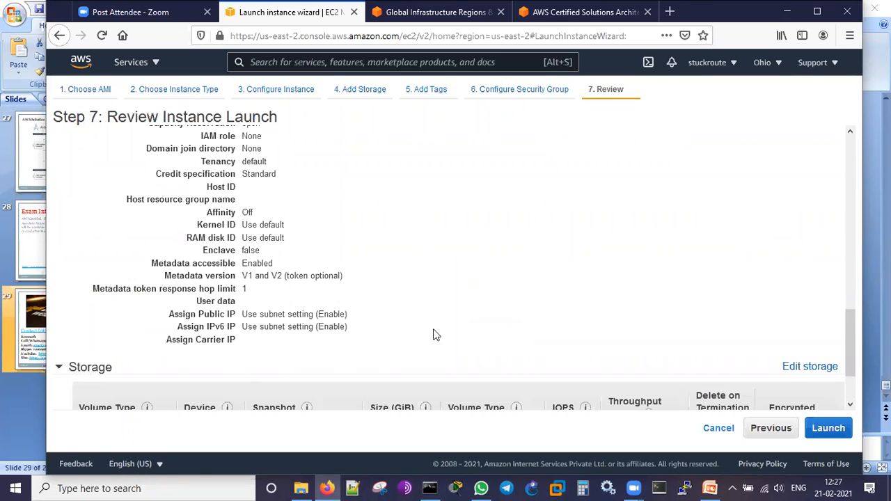
scroll(434, 329, down, 2)
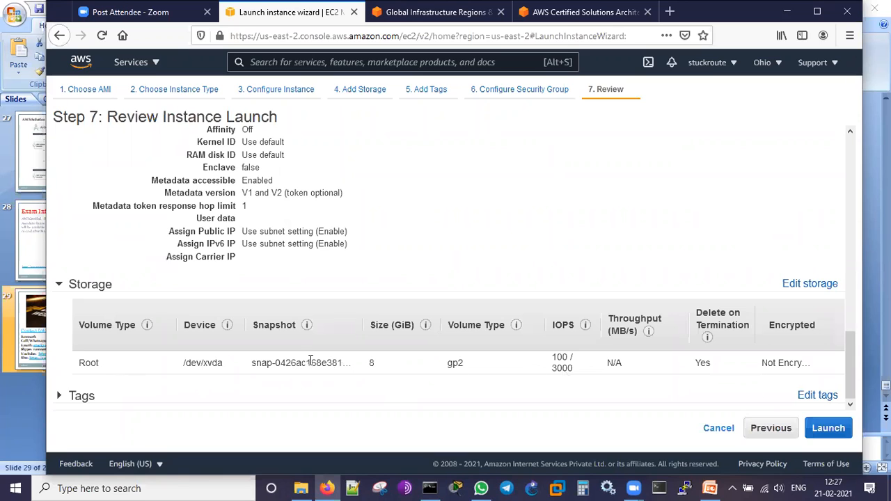
click(60, 397)
scroll(324, 396, down, 2)
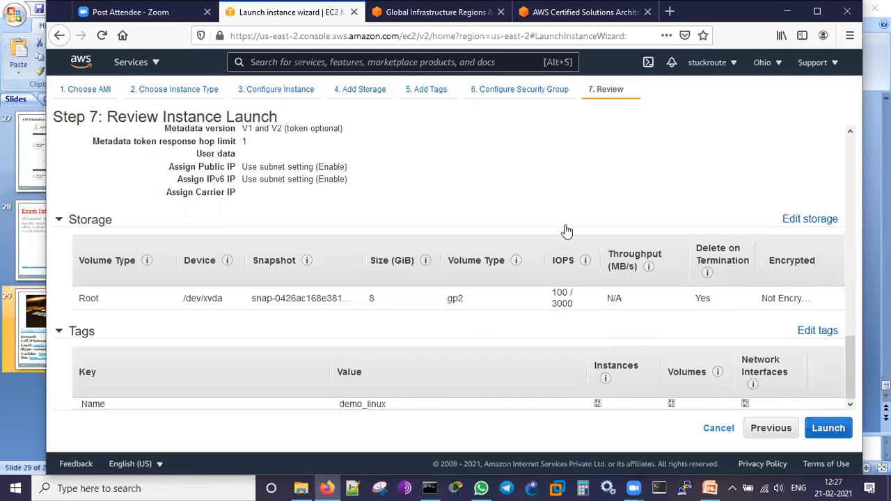
scroll(560, 237, up, 10)
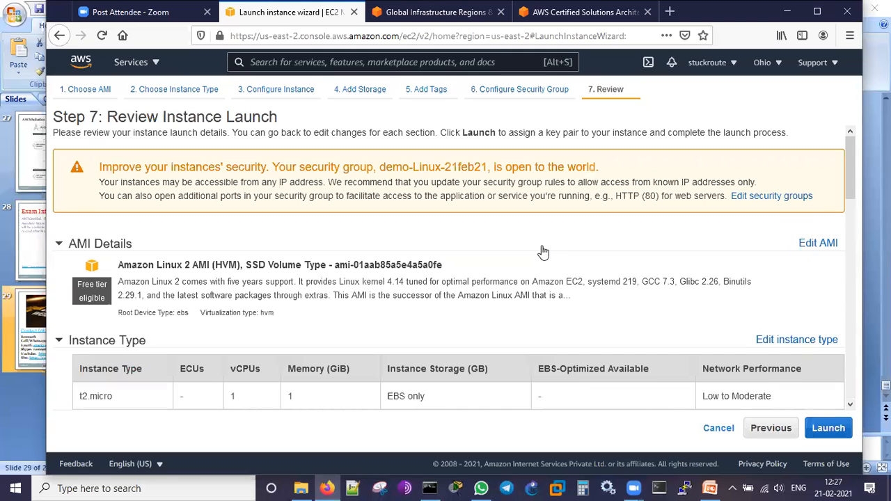
scroll(543, 252, down, 10)
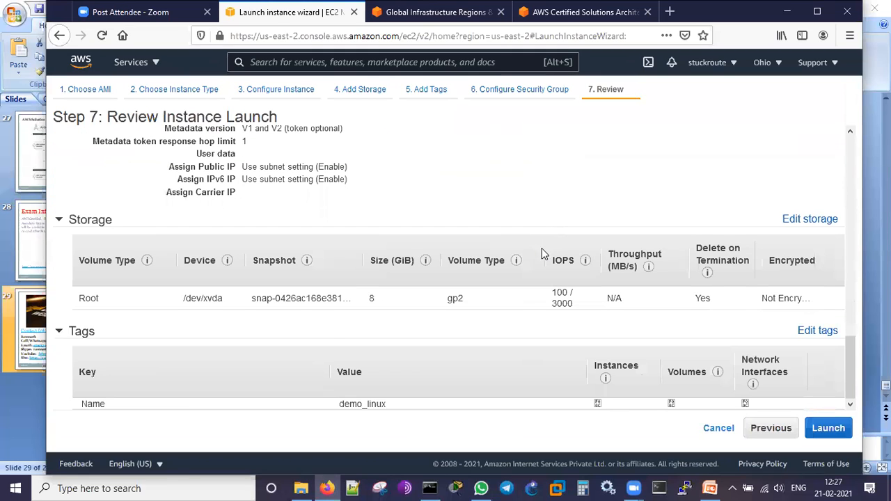
- Launch the instance with the existing key pair iam_test, acknowledging access to its private key file
click(830, 429)
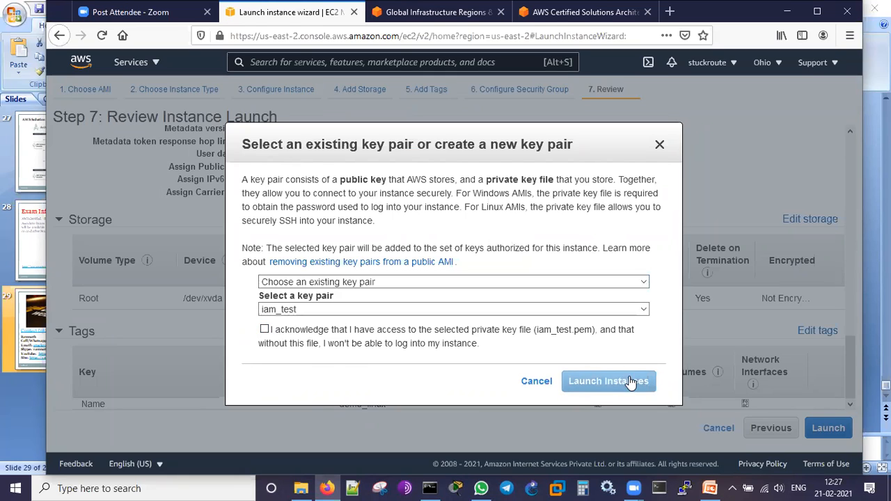
click(264, 329)
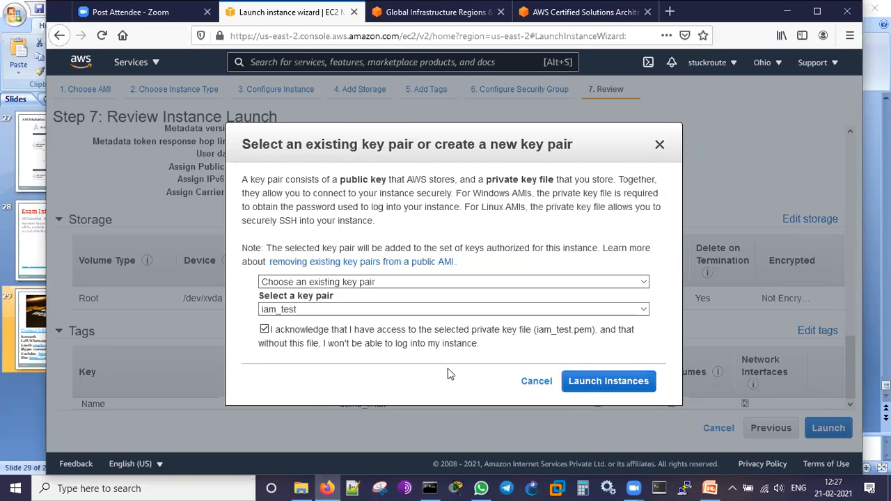
click(600, 383)
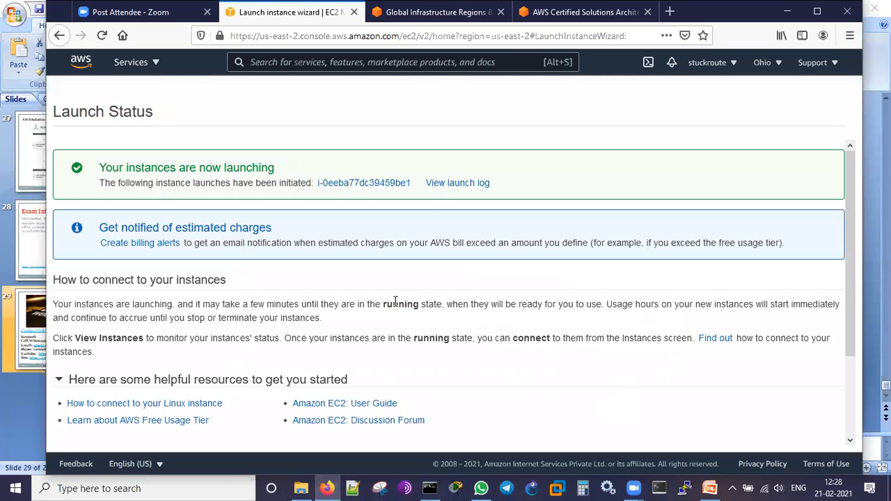
- Show the launch log and examine the security group creation, inbound rule authorization and launch initiation entries
click(456, 185)
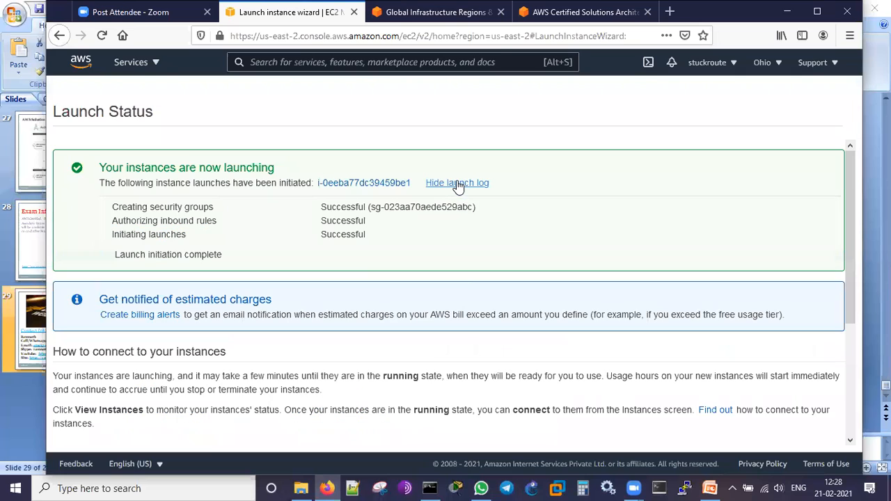
drag(120, 208, 183, 209)
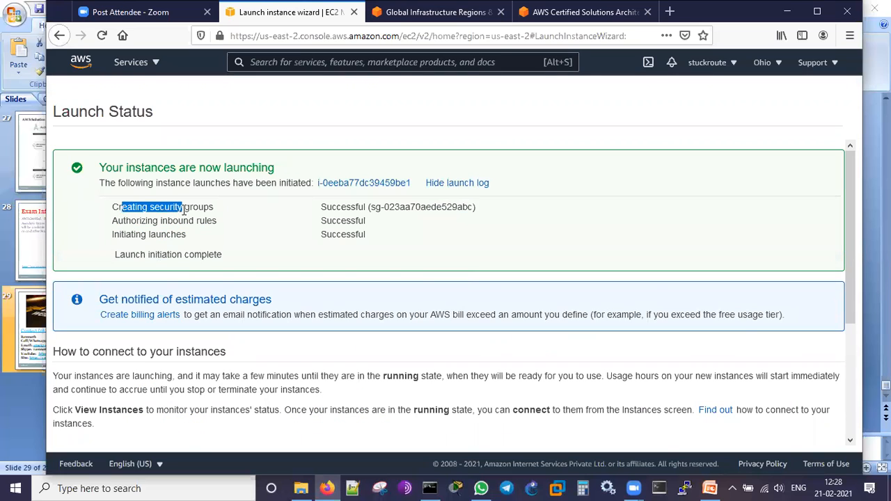
click(344, 204)
drag(332, 207, 365, 207)
drag(136, 222, 211, 221)
drag(326, 221, 366, 220)
drag(131, 234, 186, 235)
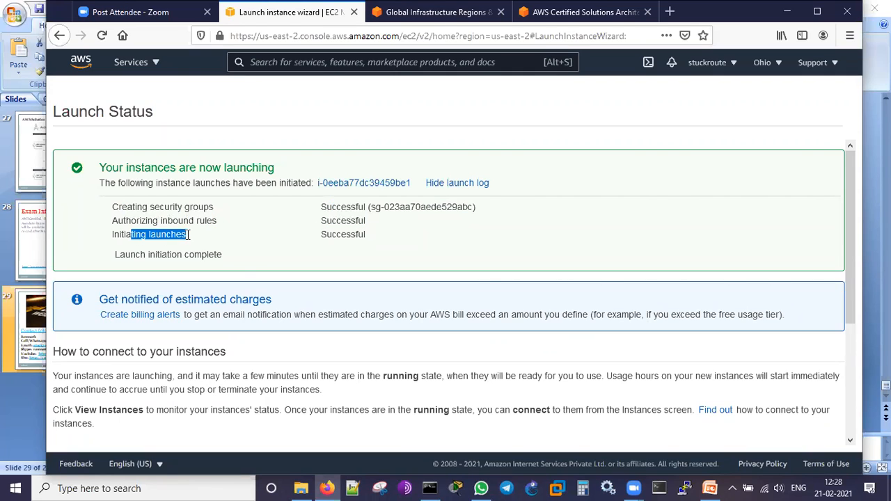
click(244, 253)
drag(332, 234, 392, 272)
click(348, 291)
drag(221, 254, 106, 271)
click(382, 269)
scroll(581, 300, down, 5)
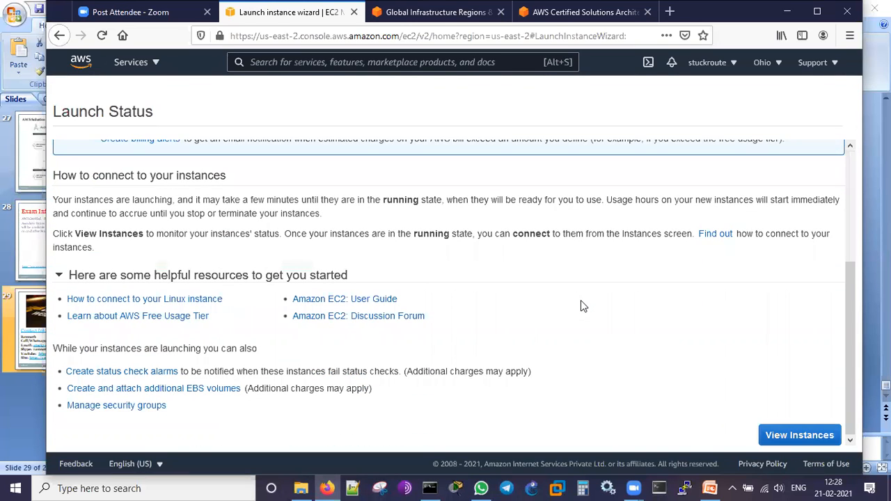
- Open the instances list, select the demo_linux instance and point out its status check with temporary annotations
click(801, 436)
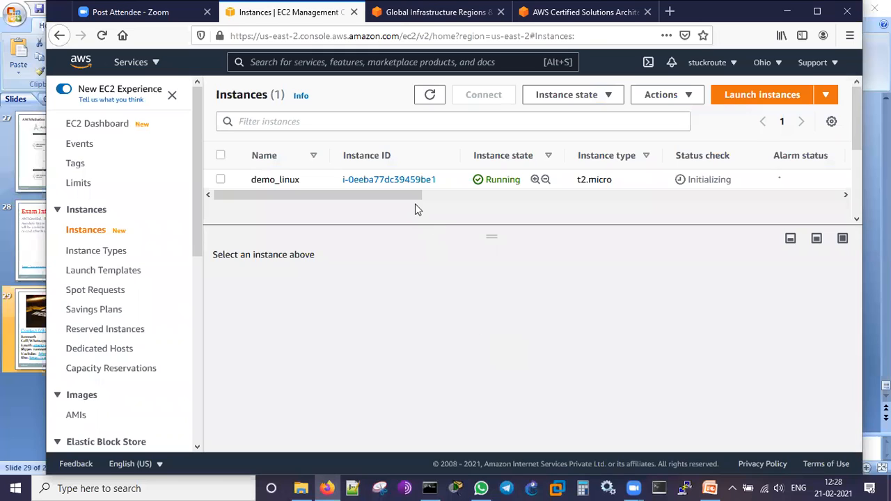
click(220, 180)
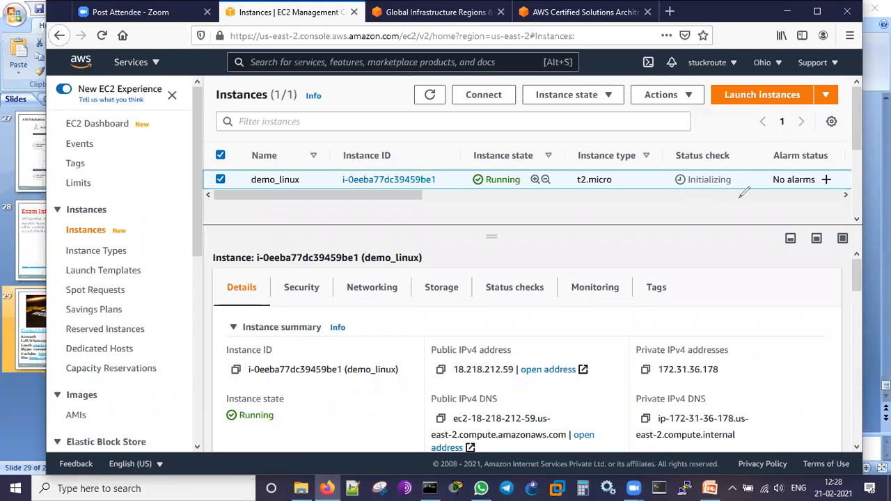
drag(720, 124, 739, 148)
mouse_move(649, 241)
mouse_down()
mouse_move(670, 315)
mouse_move(712, 286)
mouse_move(735, 241)
mouse_up()
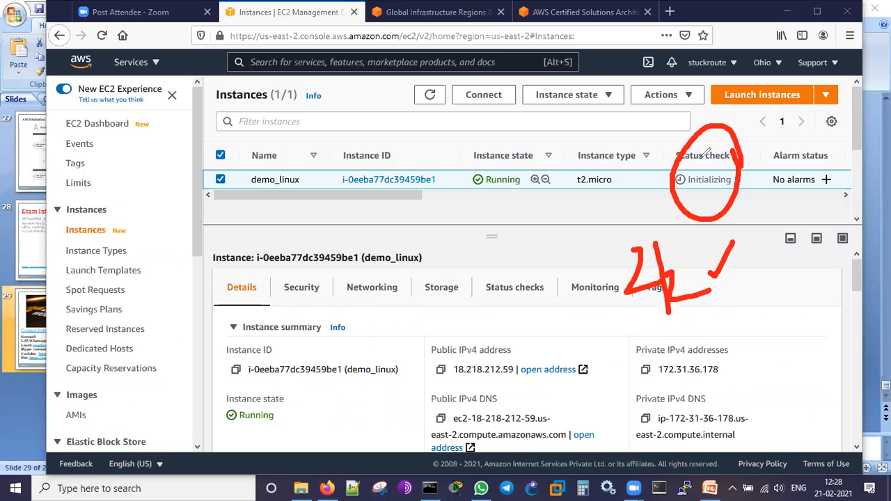
click(371, 32)
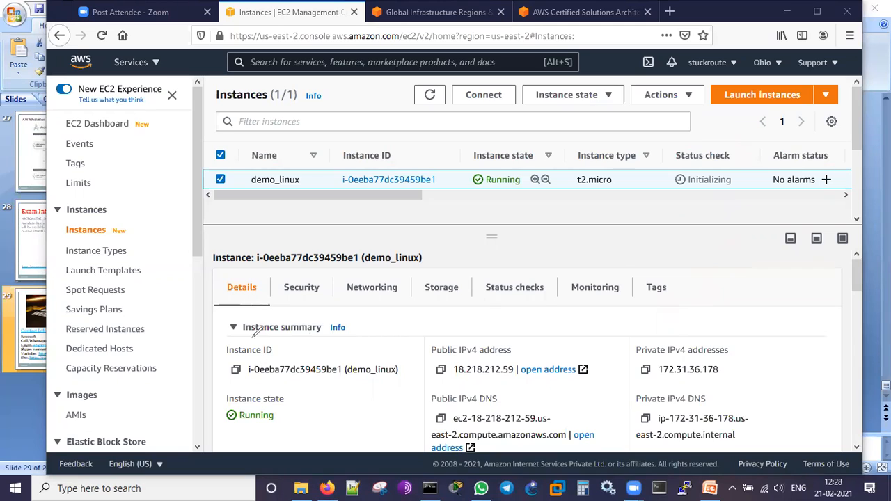
- Annotate the public IPv4 address, instance state, and public and private DNS entries in the demo_linux instance summary
mouse_move(538, 347)
mouse_down()
mouse_move(528, 331)
mouse_move(410, 372)
mouse_move(542, 348)
mouse_move(577, 318)
mouse_up()
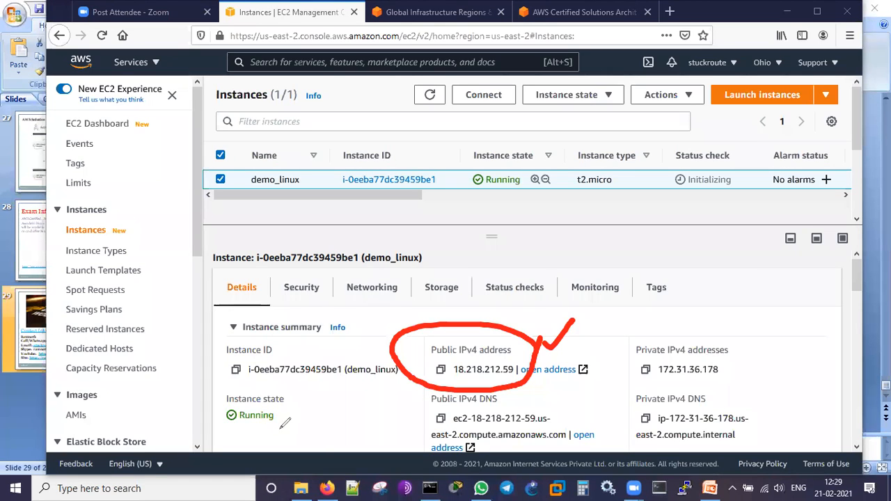
mouse_move(247, 429)
mouse_down()
mouse_move(283, 428)
mouse_move(263, 436)
mouse_move(282, 435)
mouse_up()
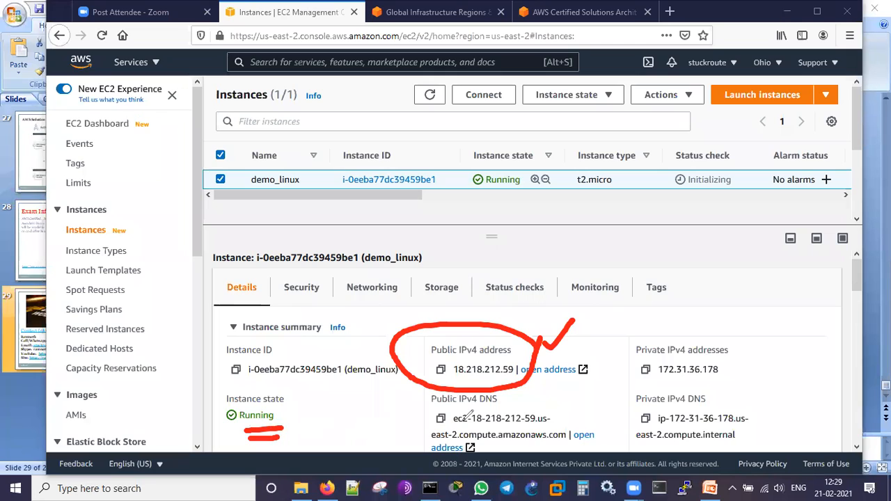
drag(570, 416, 600, 395)
drag(765, 390, 777, 374)
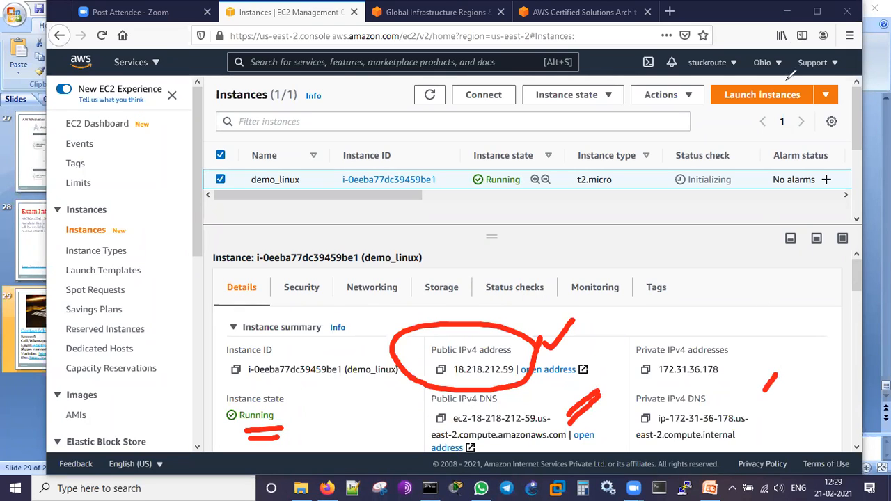
click(707, 65)
- Examine the rest of the demo_linux details, including instance type, VPC, platform, launch time, key pair and placement group
scroll(728, 328, down, 4)
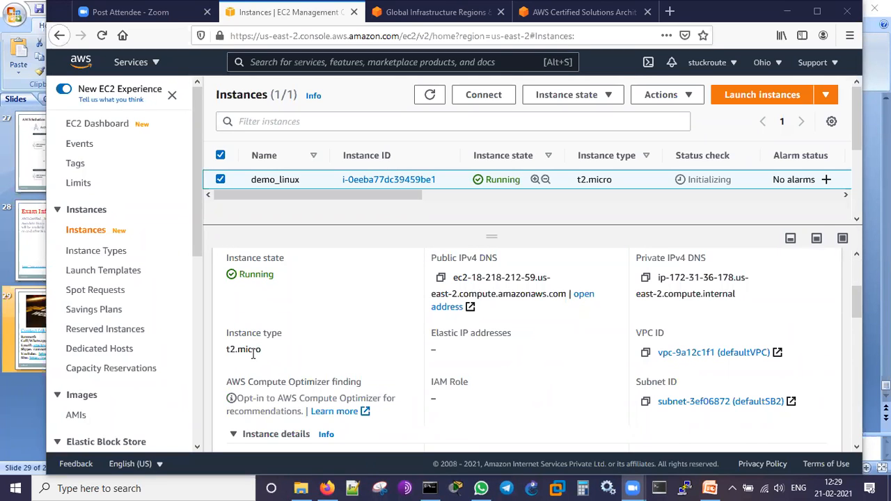
scroll(697, 342, down, 2)
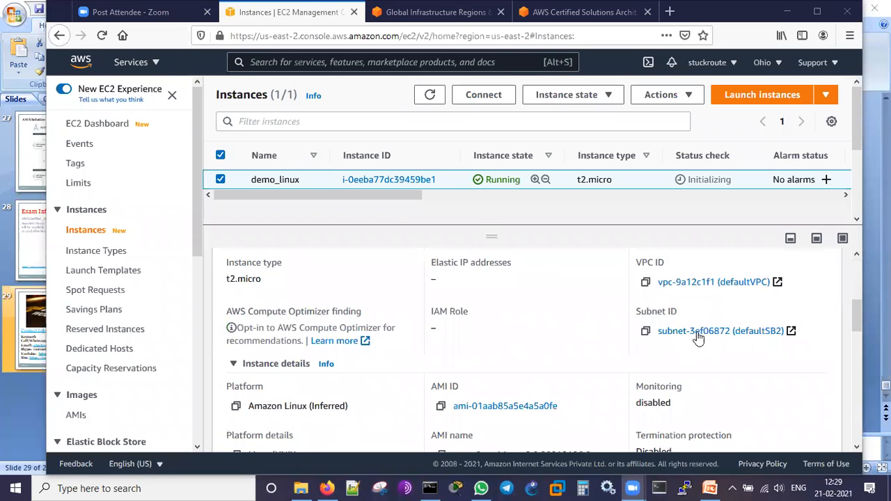
scroll(390, 370, down, 4)
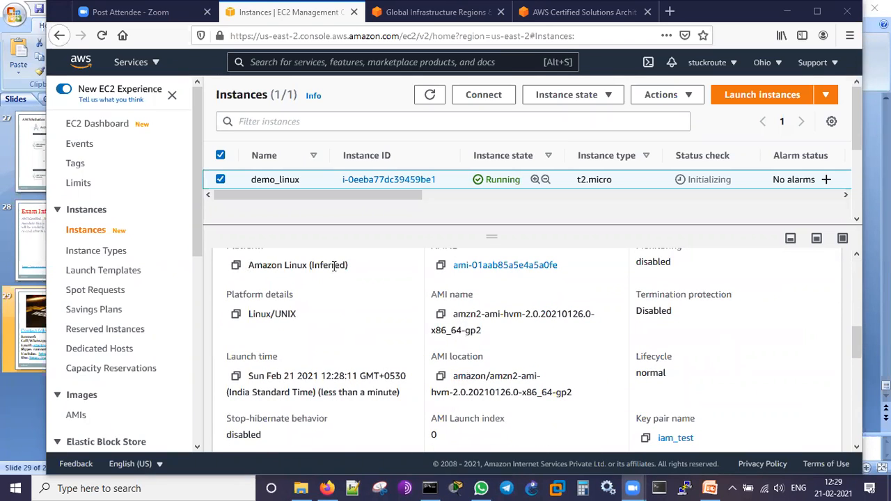
drag(310, 322, 250, 320)
click(324, 353)
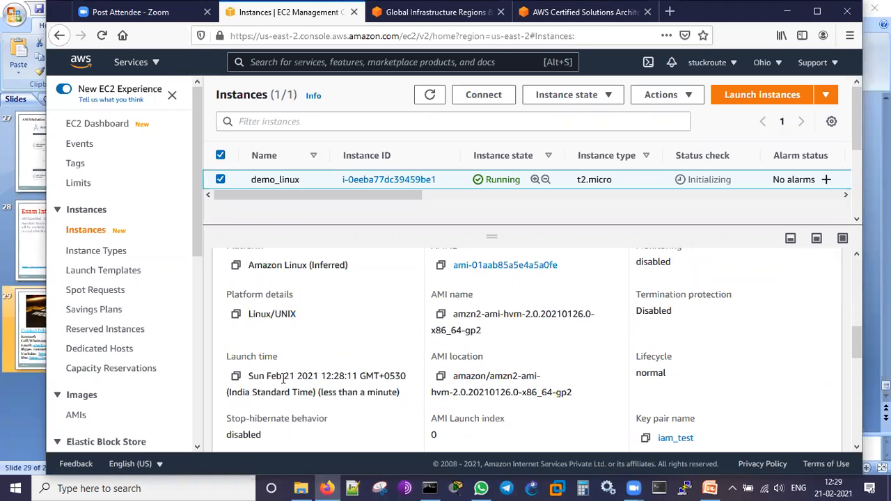
drag(329, 376, 377, 389)
click(381, 376)
scroll(731, 352, down, 3)
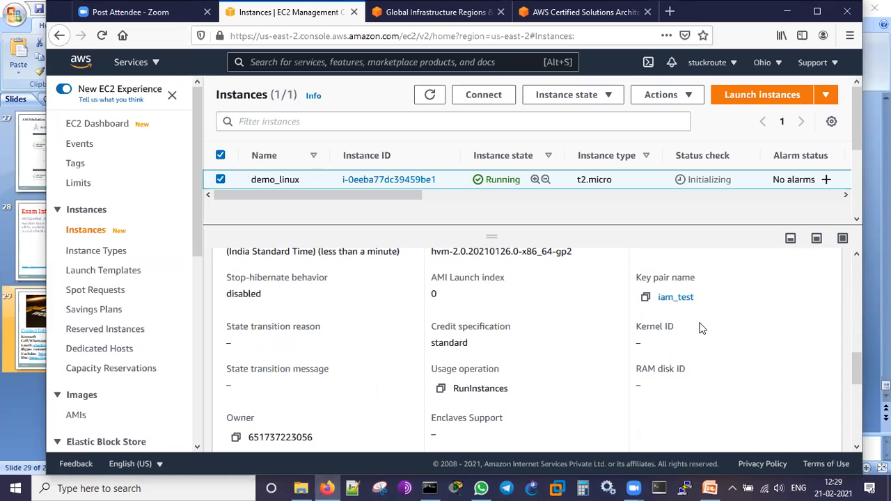
scroll(702, 328, down, 4)
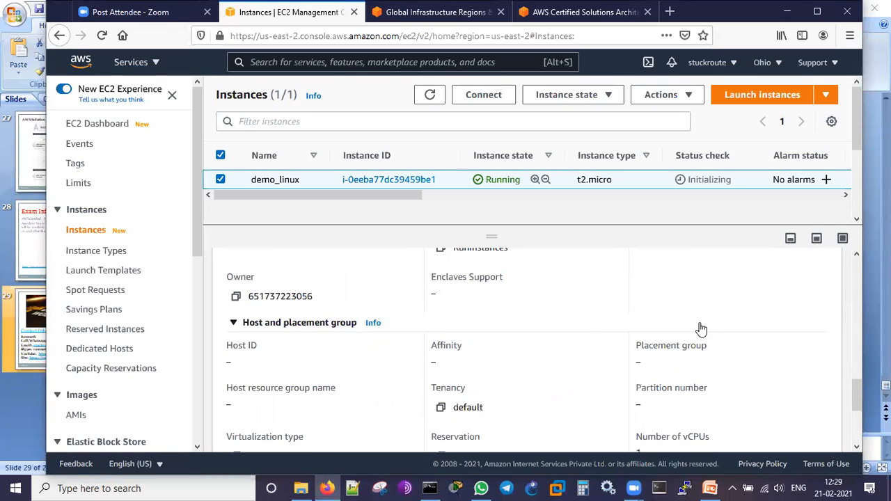
scroll(702, 328, down, 2)
scroll(731, 370, down, 1)
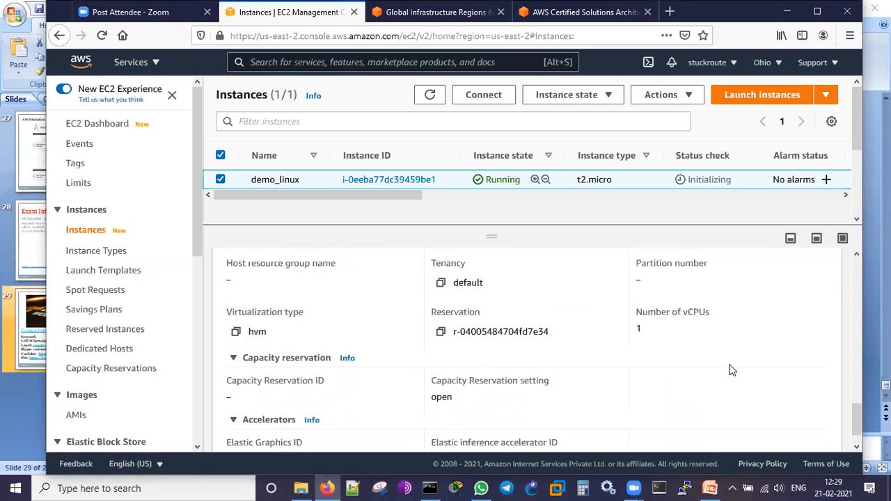
scroll(730, 368, up, 15)
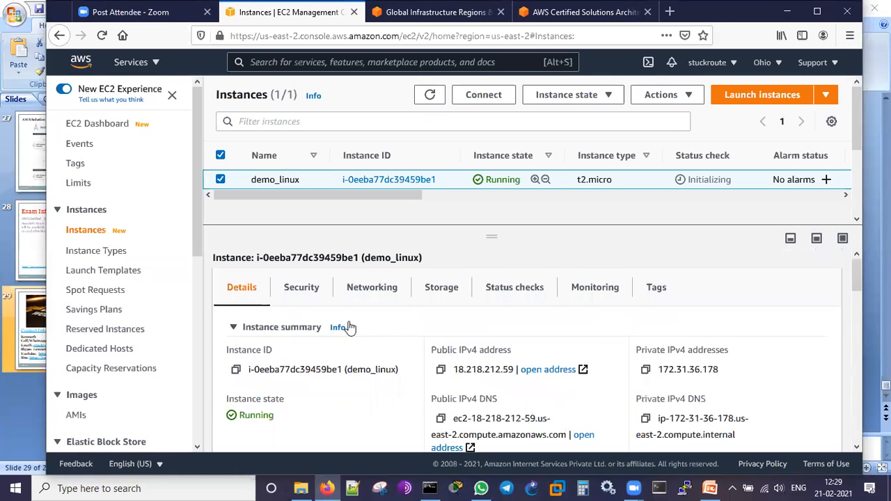
- Show the demo_linux instance's security details and look over its inbound rules
click(302, 291)
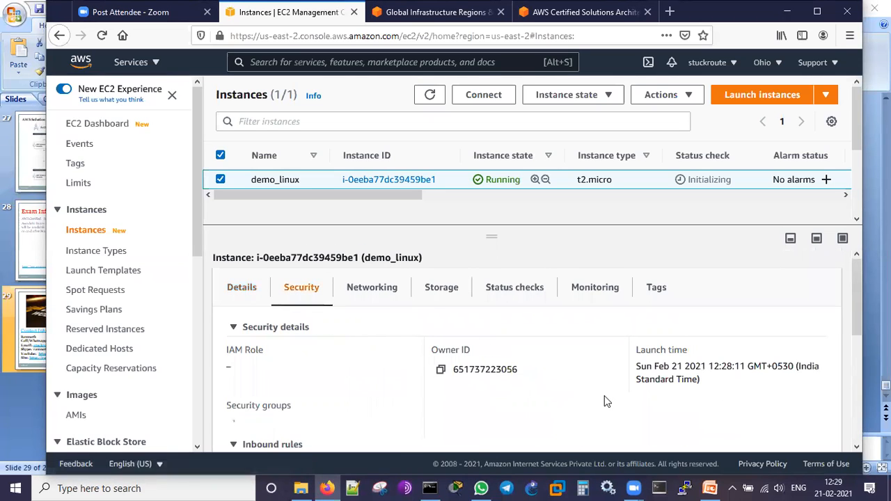
scroll(604, 401, down, 2)
scroll(699, 390, down, 3)
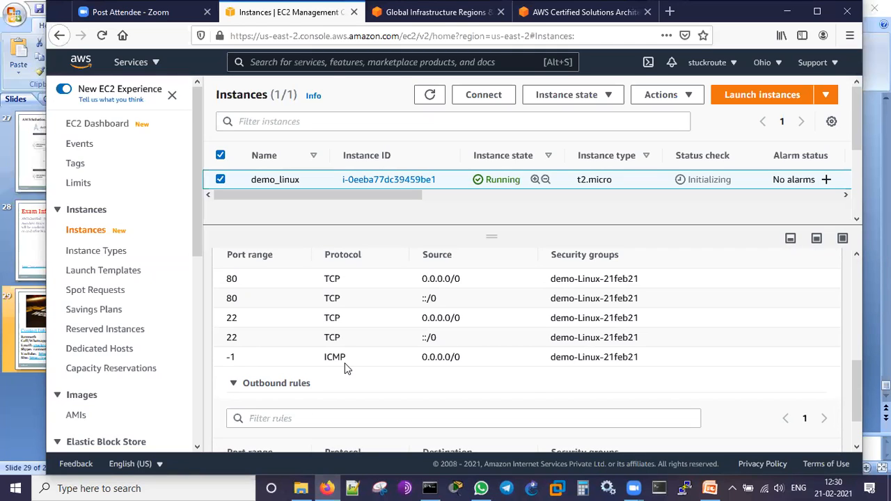
- Review the demo_linux instance's inbound and outbound security rules and show its networking details
scroll(439, 344, up, 2)
scroll(439, 345, down, 3)
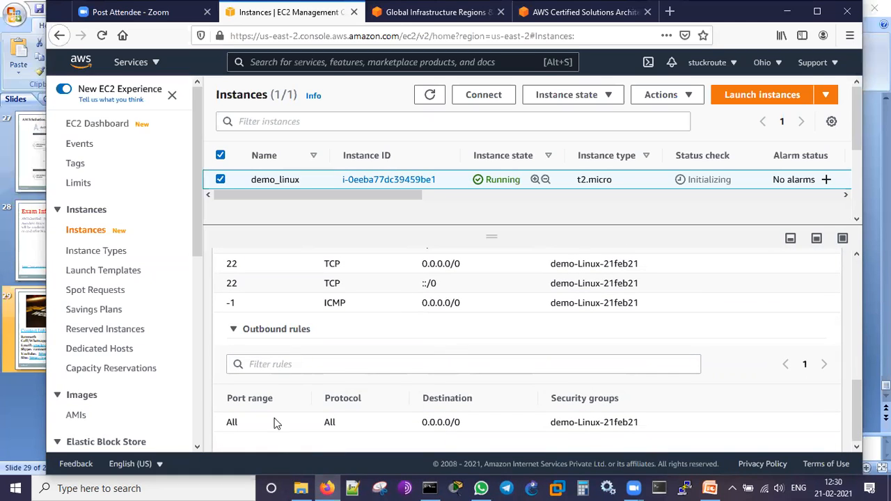
scroll(474, 385, up, 5)
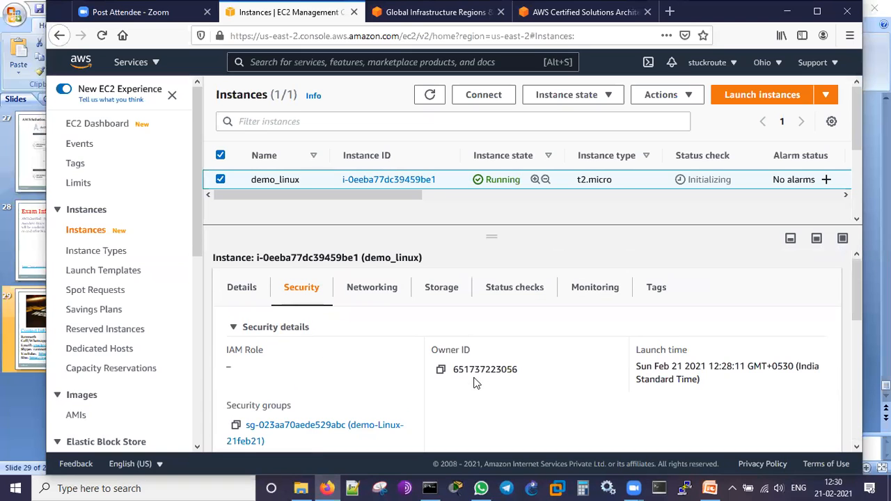
click(386, 291)
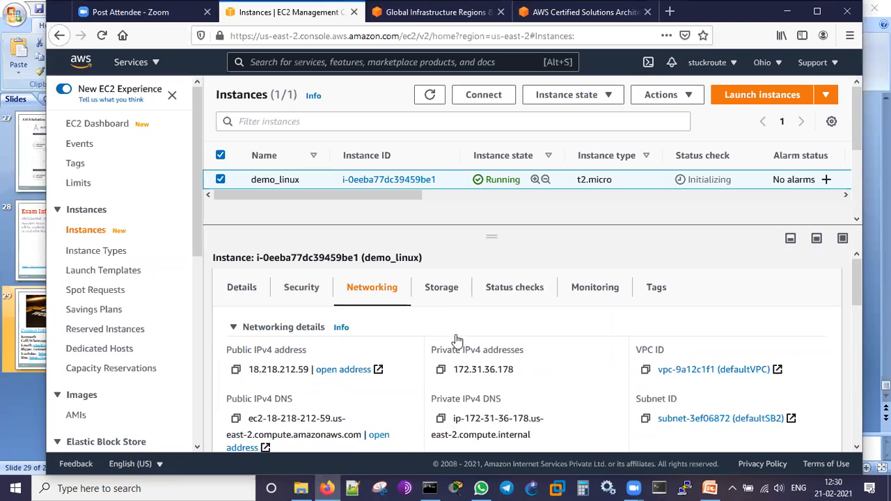
- Inspect the demo_linux instance's root device and block device volume, and show its system and instance status checks
click(438, 292)
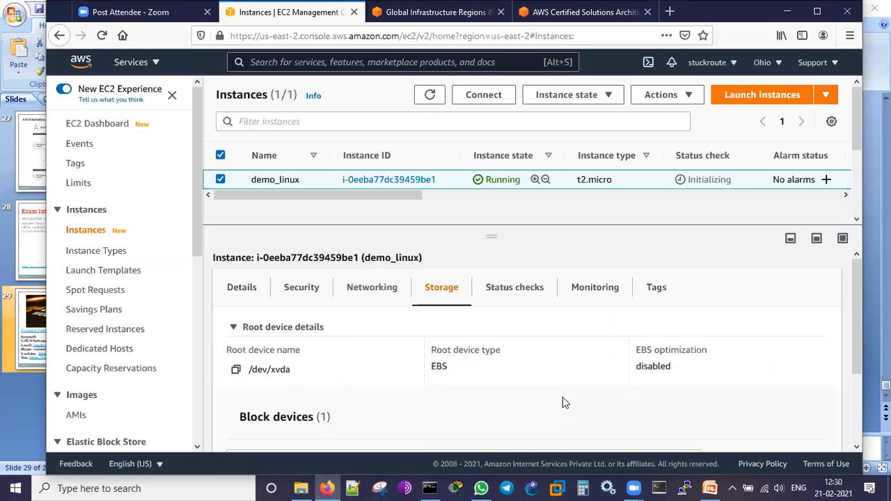
scroll(563, 397, down, 3)
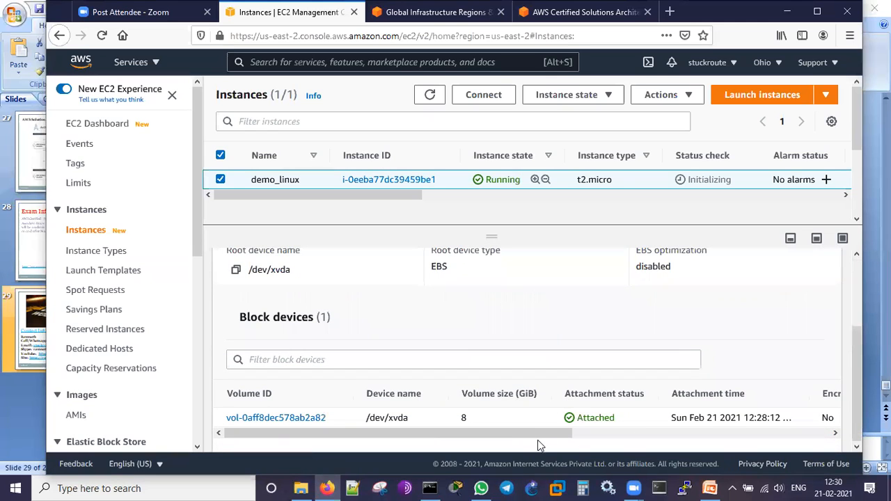
drag(539, 434, 380, 455)
scroll(617, 346, up, 3)
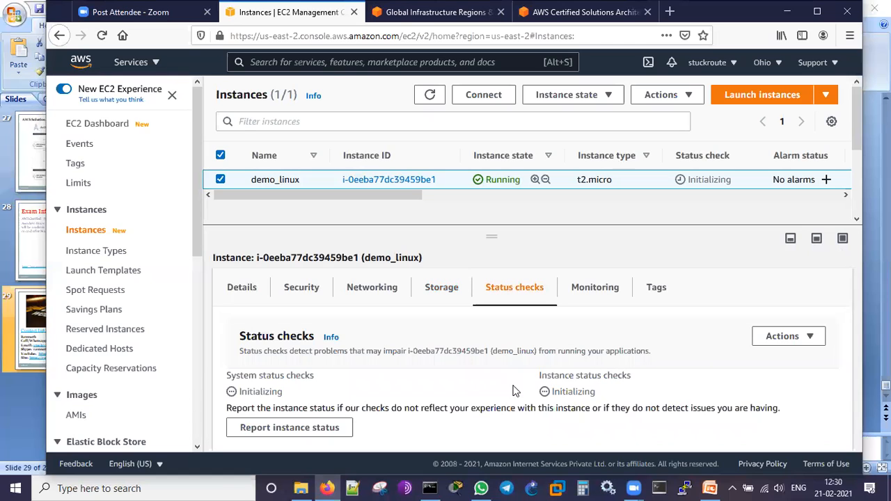
- Show demo_linux's monitoring metrics in an enlarged details pane and examine the CPU, status check, network, disk and CPU credit graphs
click(590, 294)
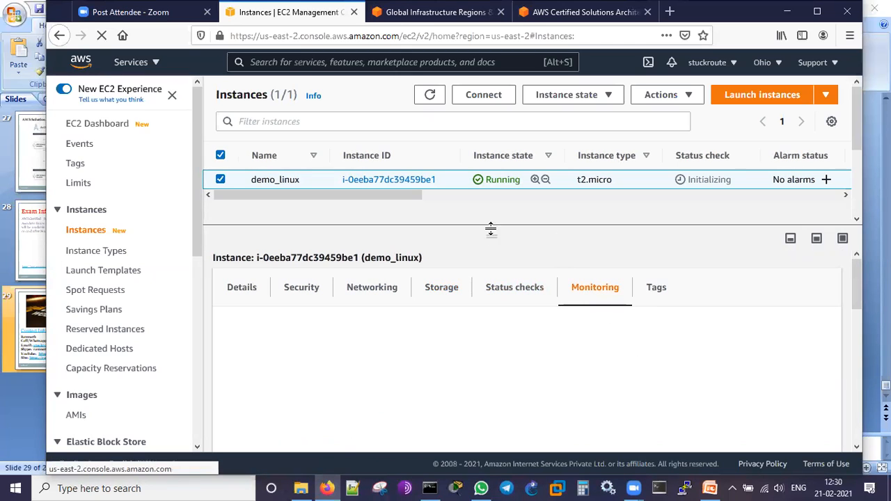
drag(489, 233, 490, 211)
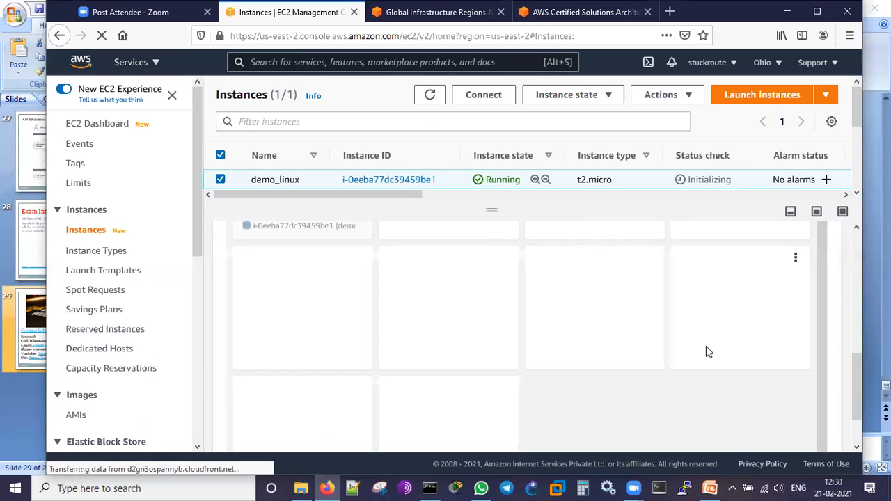
scroll(707, 352, down, 2)
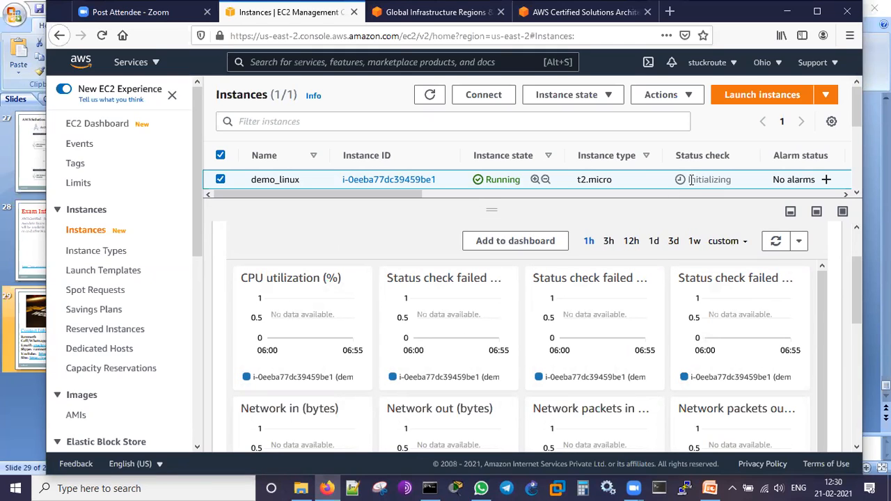
scroll(746, 328, down, 1)
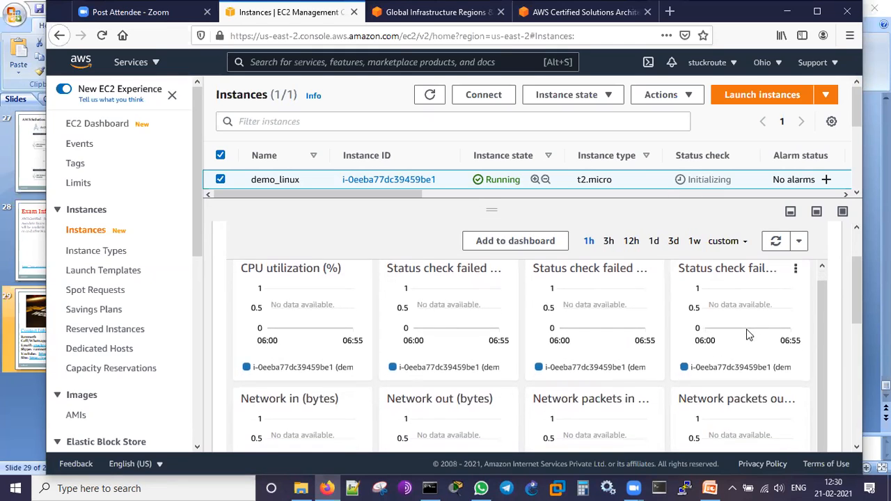
scroll(794, 392, down, 3)
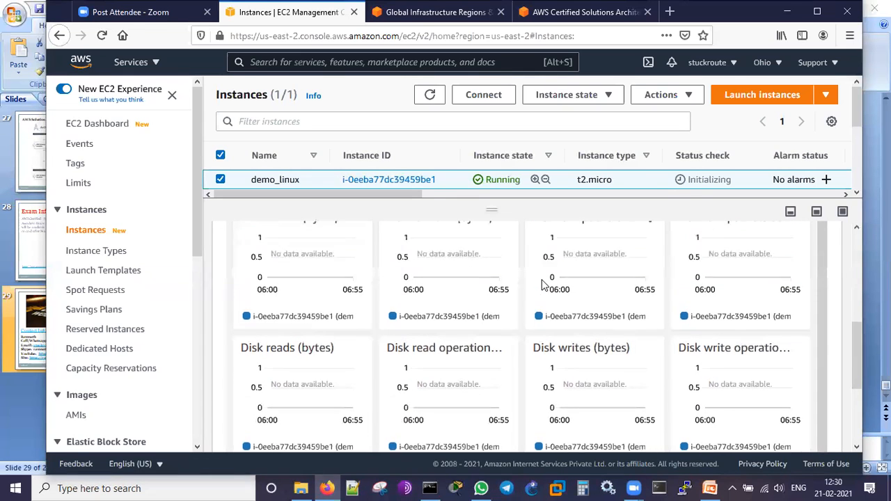
scroll(578, 292, up, 1)
scroll(655, 335, down, 1)
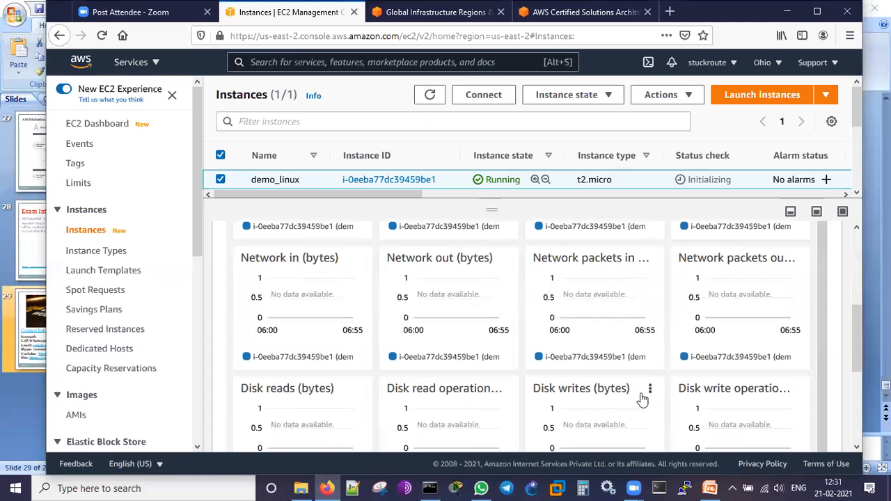
scroll(648, 398, down, 3)
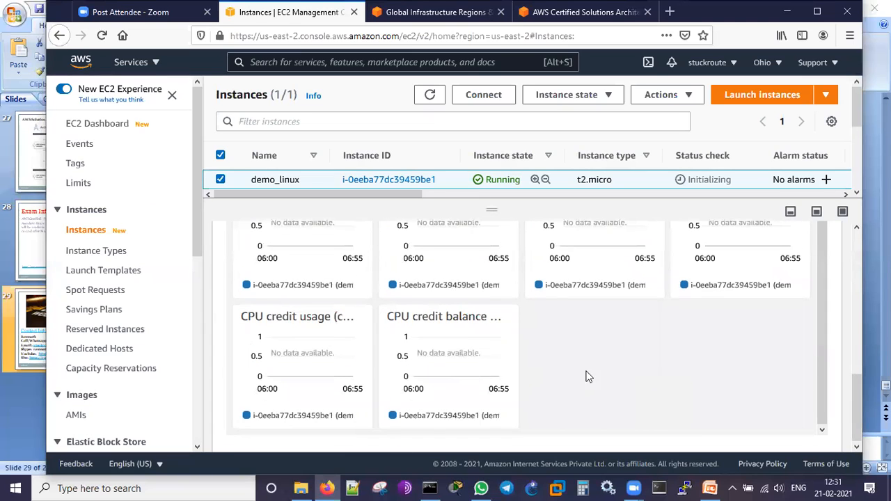
scroll(610, 363, up, 1)
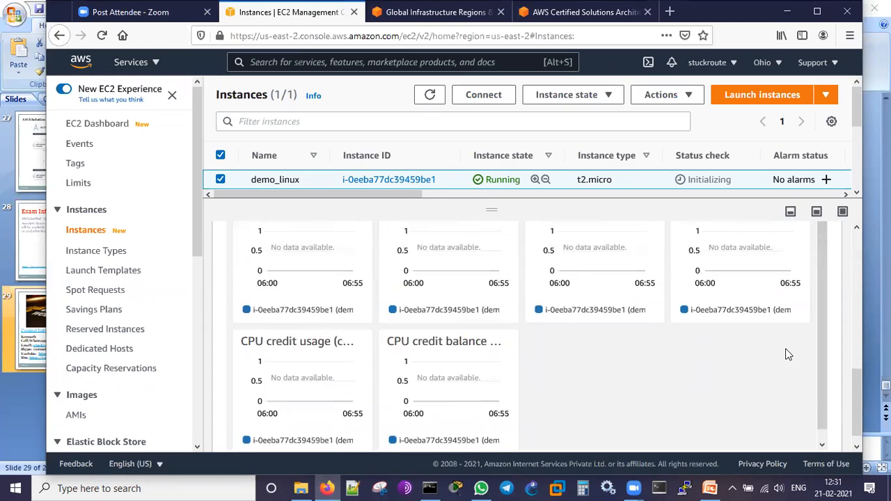
scroll(785, 353, up, 5)
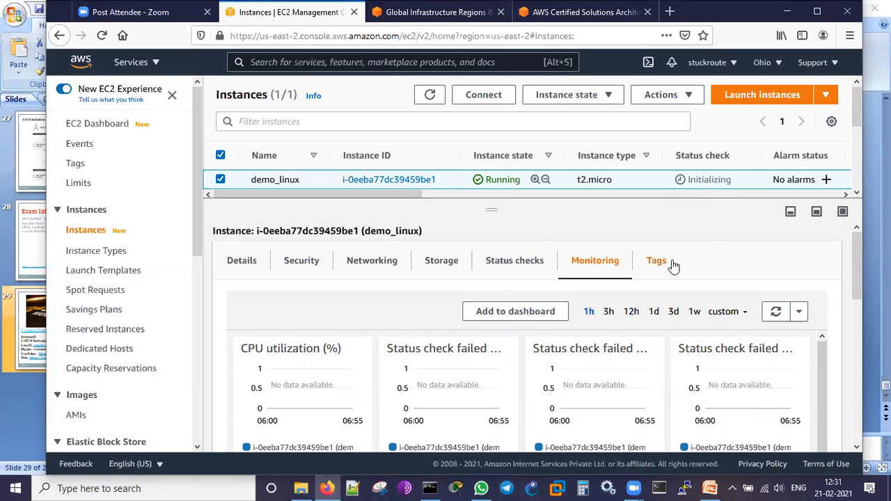
- Refresh the instances list, reselect demo_linux and examine the key and value of its Name tag
click(429, 97)
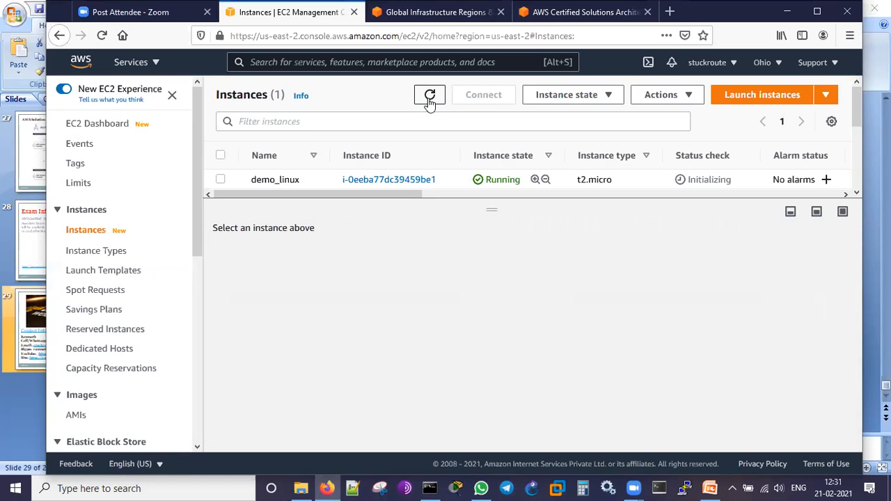
click(220, 180)
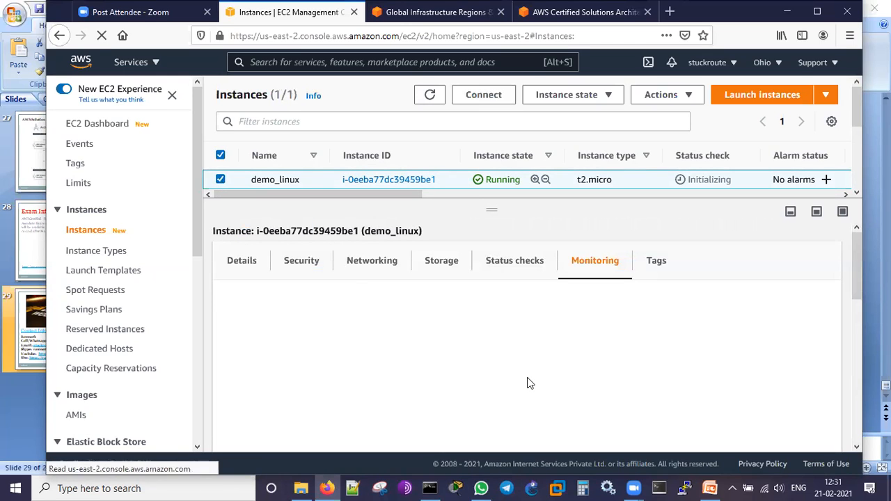
click(657, 264)
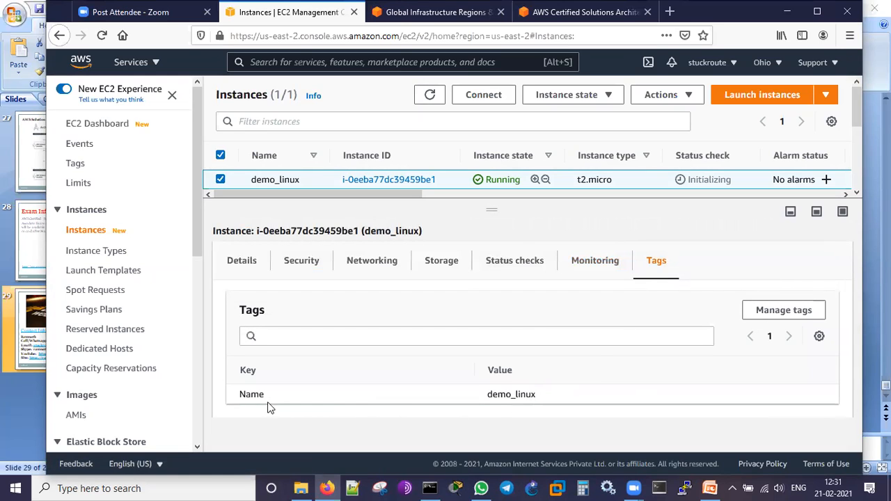
drag(268, 399, 235, 398)
drag(541, 395, 489, 394)
- Return to demo_linux's monitoring metrics and look through all the graphs down to CPU credit usage and balance
click(598, 263)
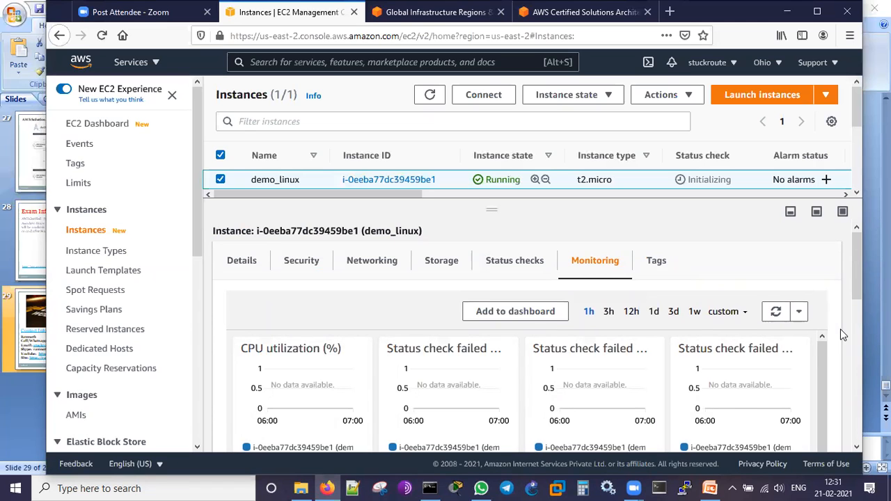
scroll(842, 335, down, 1)
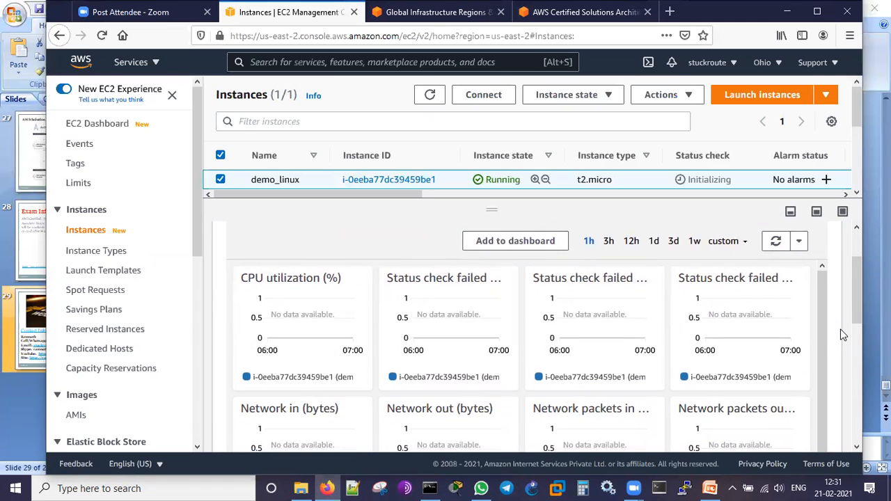
scroll(842, 335, down, 1)
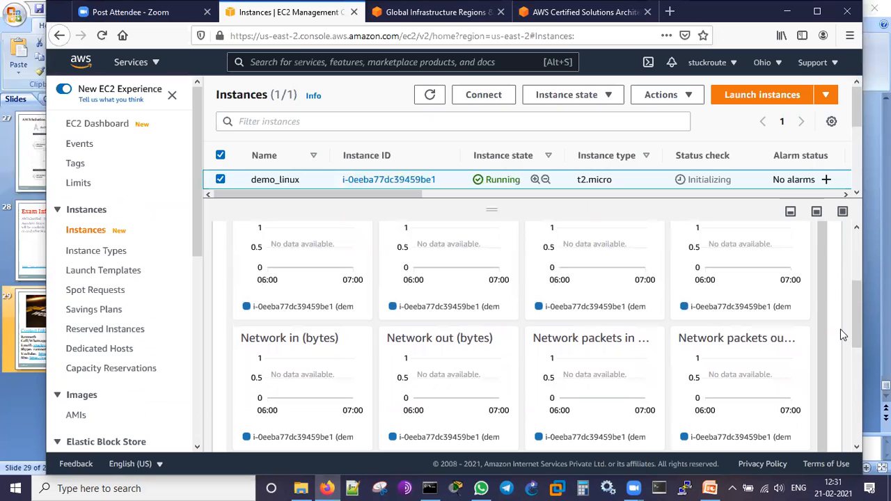
scroll(843, 335, down, 2)
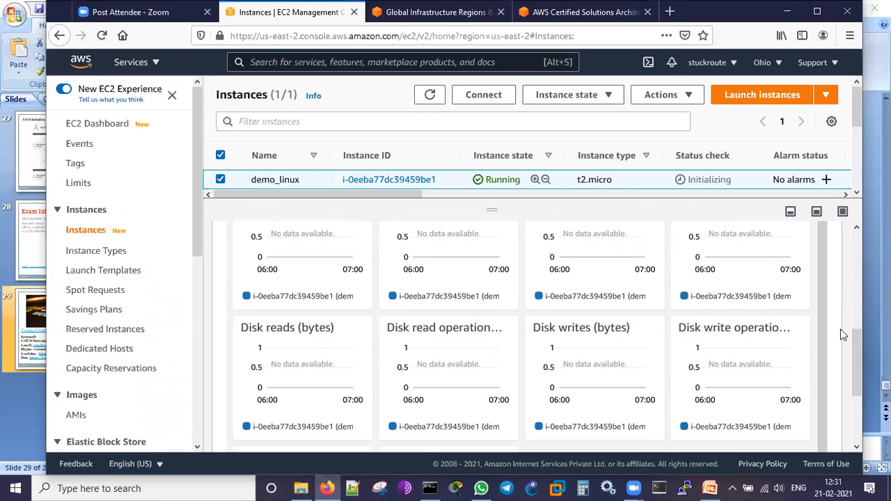
scroll(843, 335, down, 2)
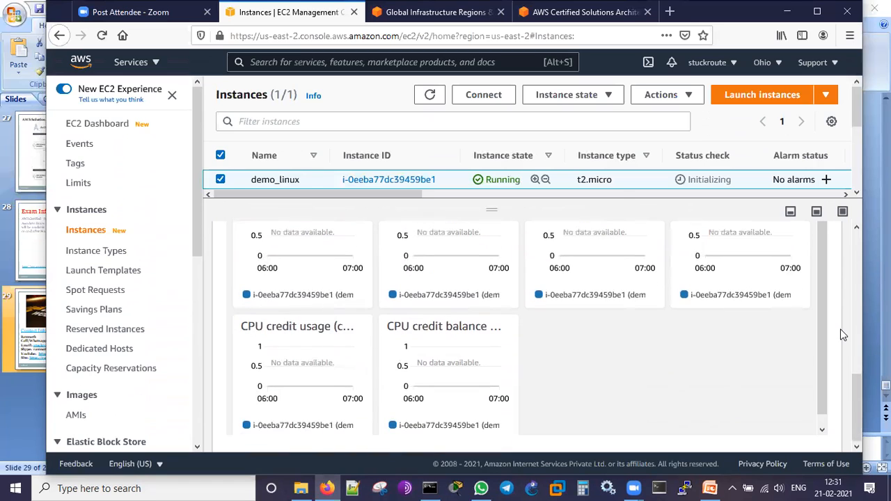
scroll(843, 335, up, 3)
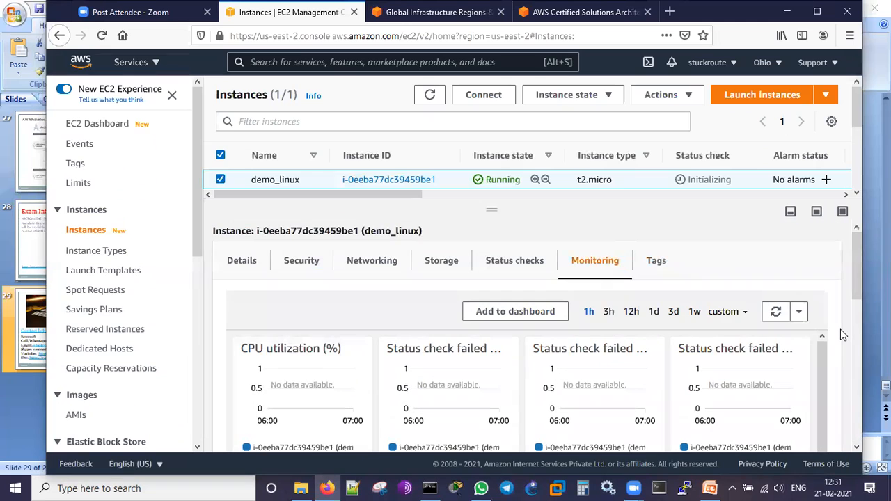
- Refresh the instances list again, reselect demo_linux and check its system and instance status checks
click(430, 97)
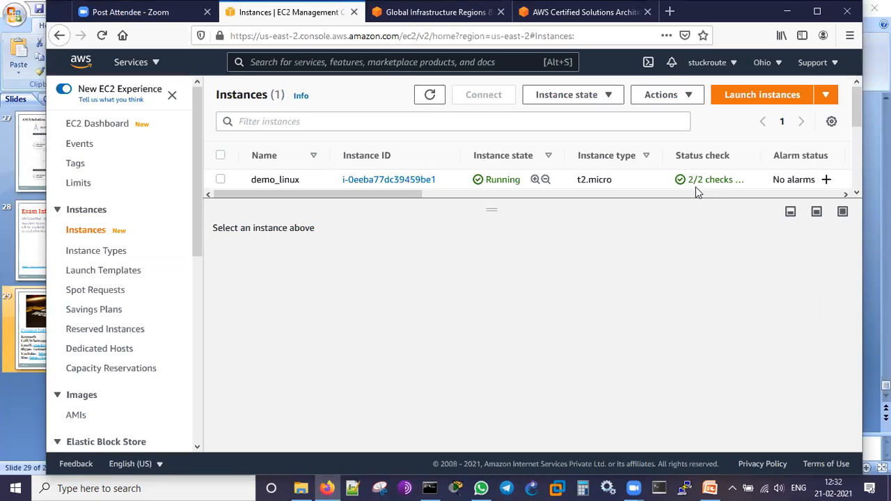
click(220, 180)
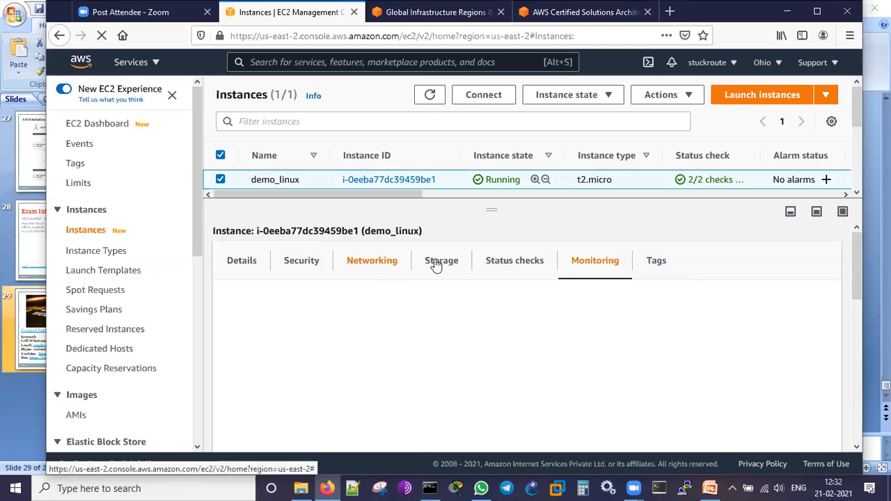
click(500, 265)
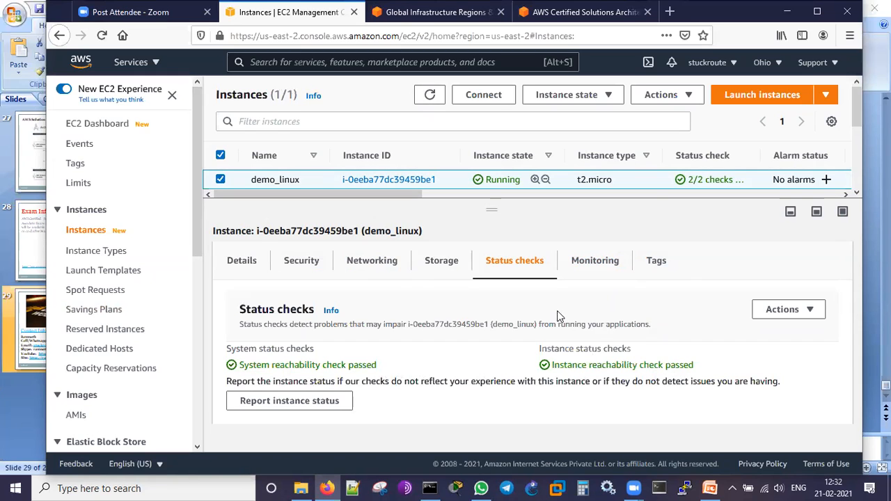
- Copy demo_linux's public IPv4 address from its details and set it as the host name in PuTTY (18.218.212.59)
click(240, 262)
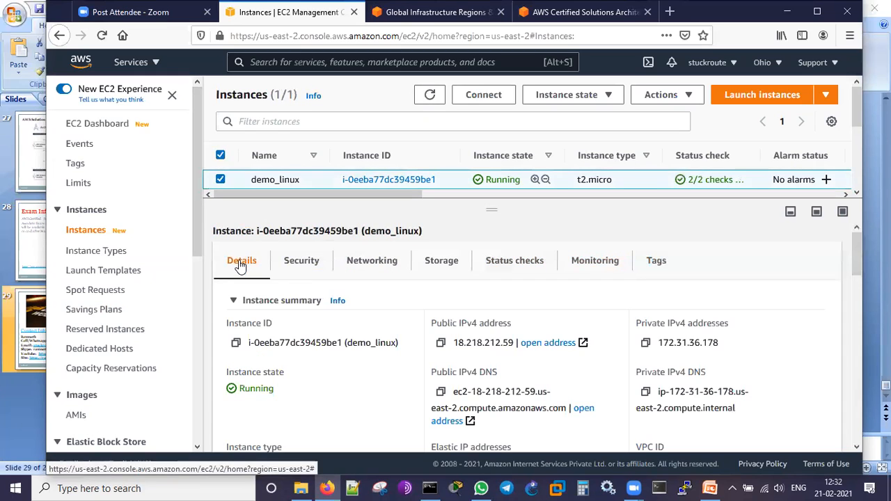
click(441, 344)
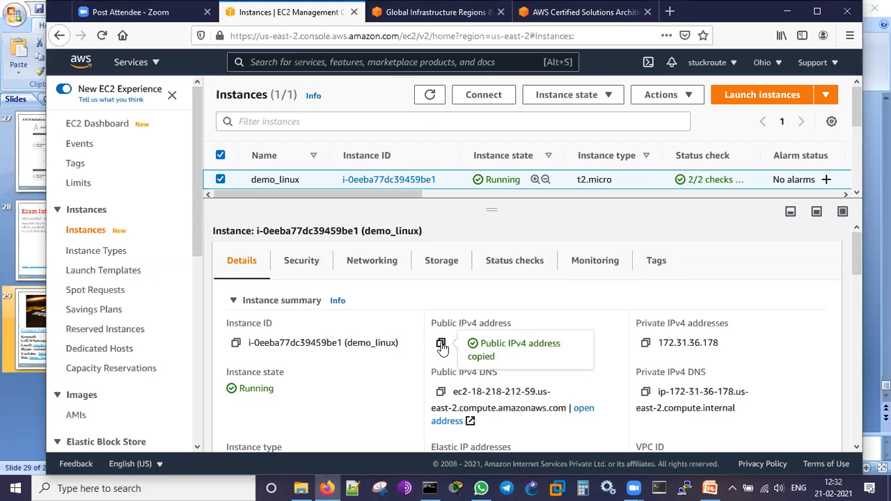
click(684, 488)
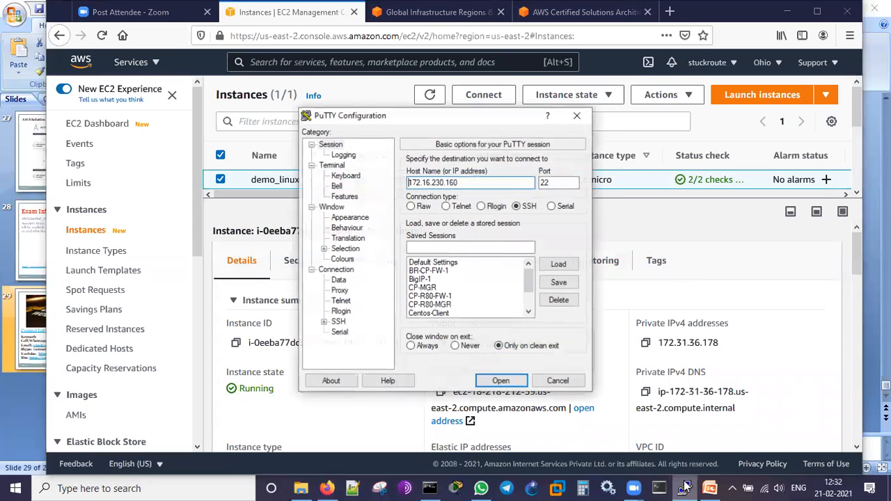
drag(468, 182, 376, 191)
key(ctrl+v)
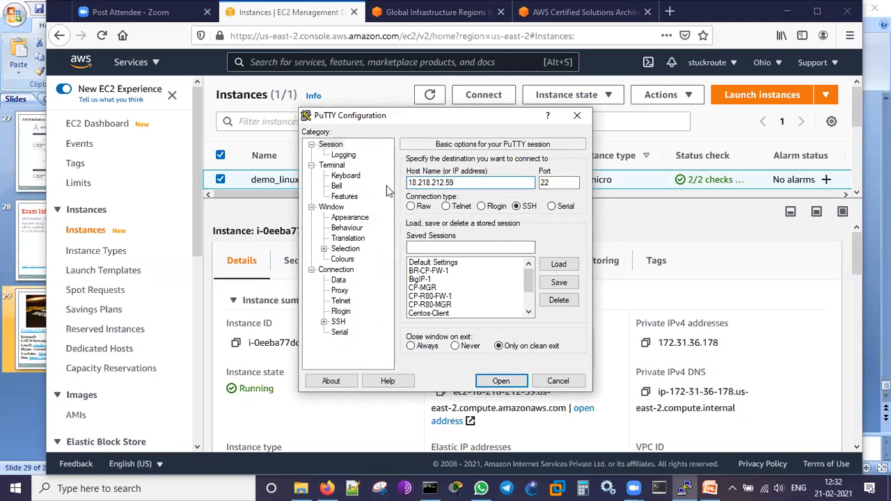
- Set the test_iam PuTTY key as the private key file for SSH authentication and open the connection
click(324, 322)
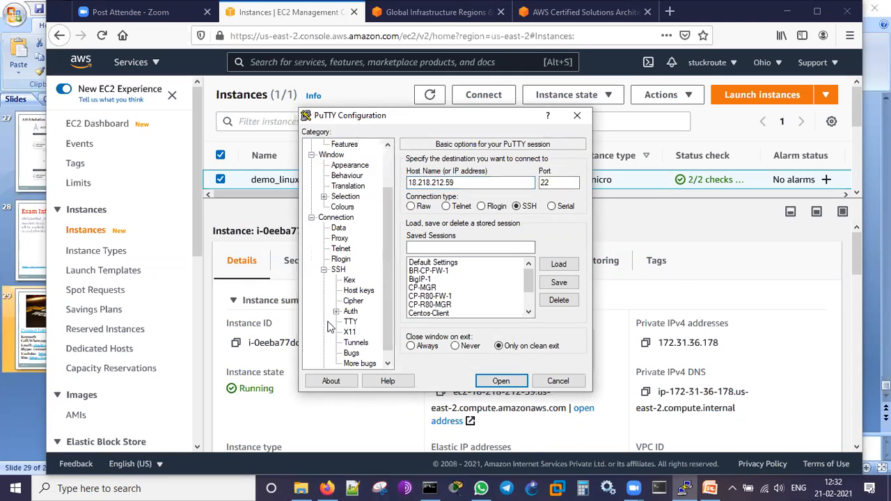
click(348, 311)
click(553, 295)
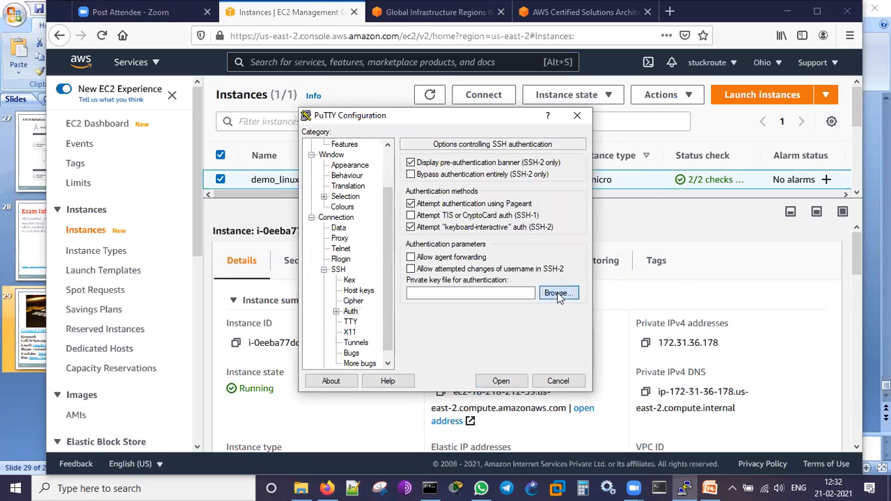
double_click(449, 220)
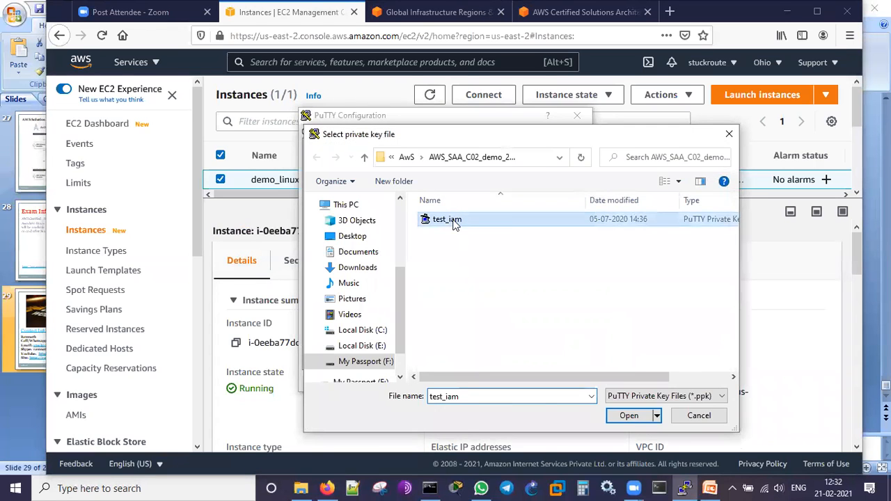
click(501, 382)
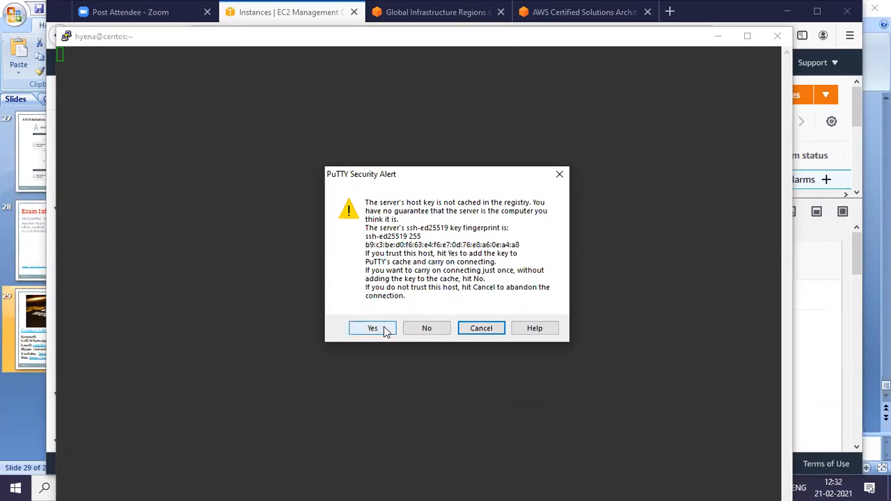
- Accept and cache the server's host key, and resize and reposition the terminal window so that it fits on screen
click(384, 327)
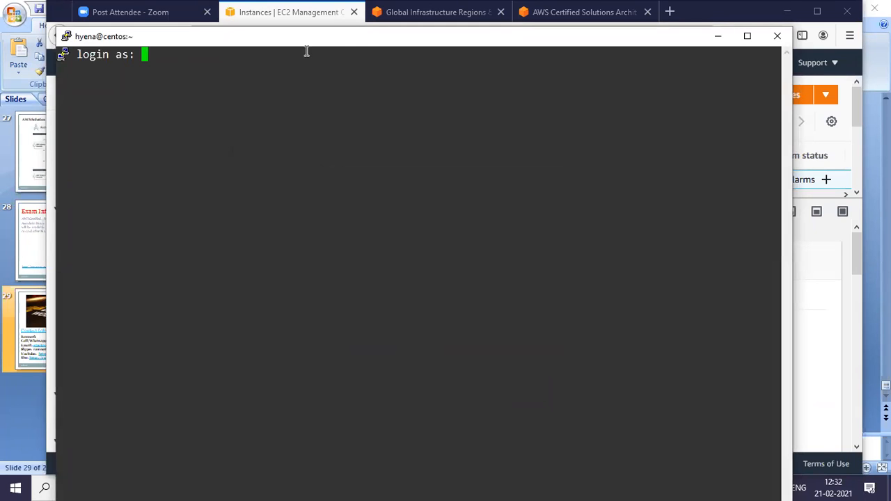
drag(376, 31, 394, 9)
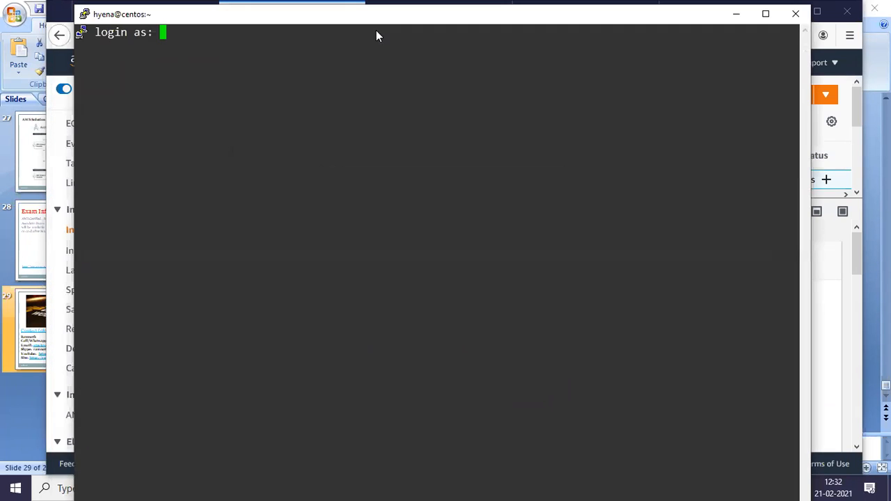
drag(73, 4, 126, 77)
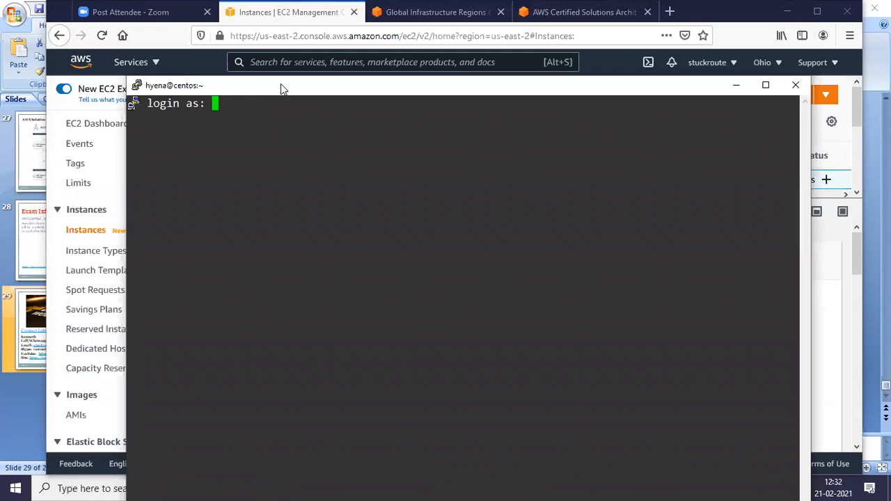
drag(324, 88, 303, 48)
- Log in to the instance as ec2-user with the key and bring up fresh shell prompts
text(ec2-user)
key(Return)
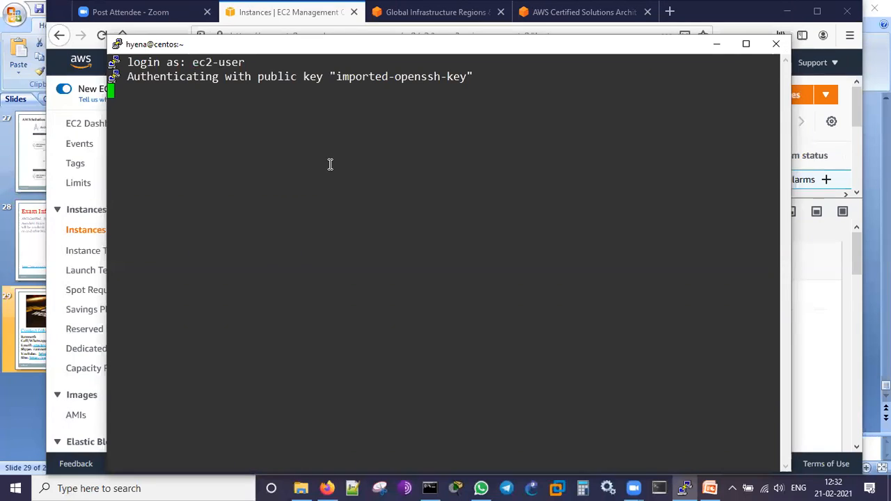
key(Return)
key(Return)
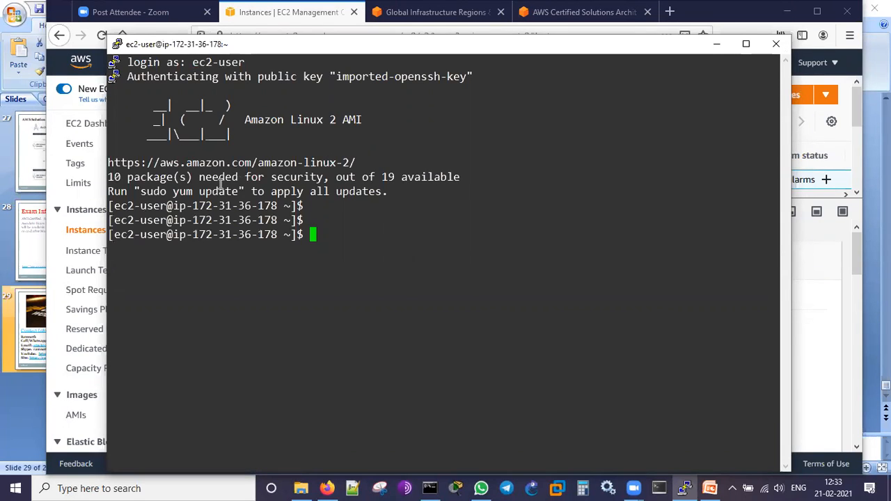
- Examine the AMI name in the login banner and the notice about available security packages
drag(234, 119, 387, 119)
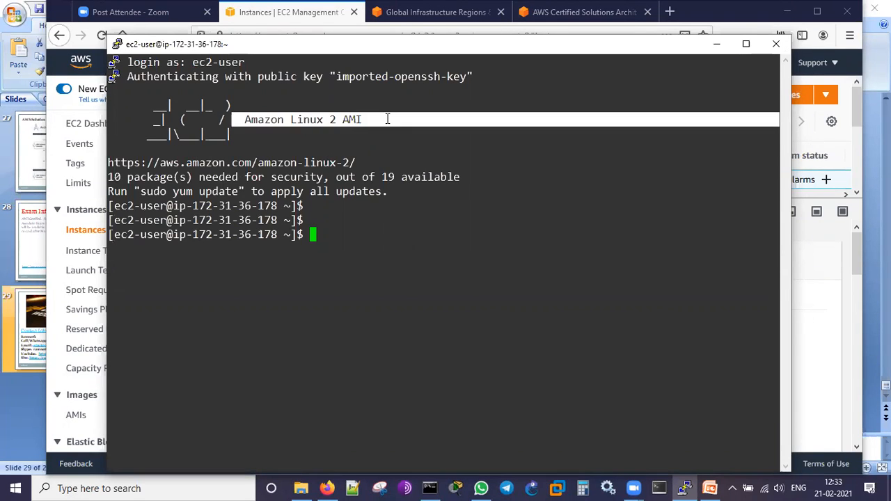
click(386, 221)
double_click(141, 177)
drag(190, 177, 415, 177)
click(445, 206)
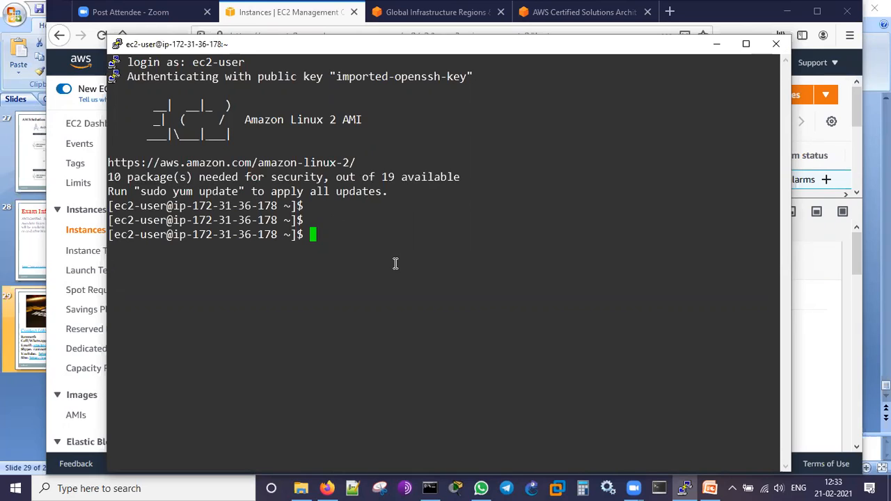
- Switch the shell session to the root user with sudo su
text(sudo su)
key(Return)
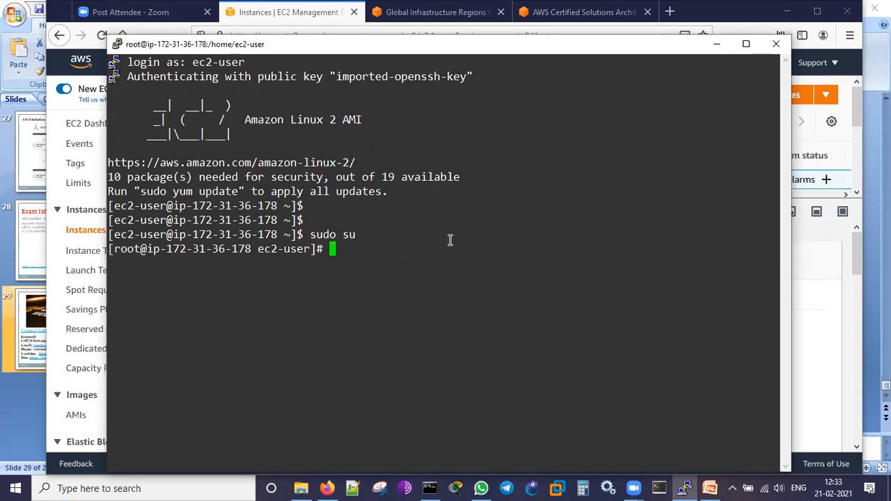
- Update all installed packages with yum update -y and move the terminal window slightly up while it runs
text(yum update -y)
key(Return)
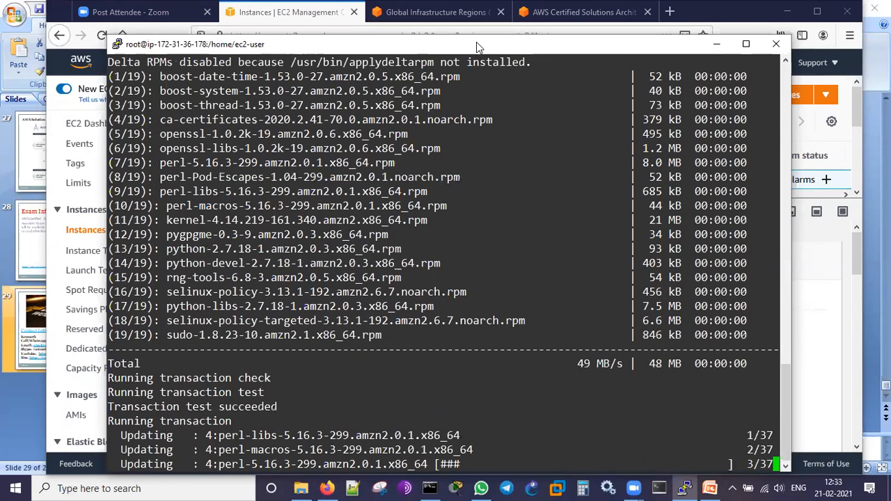
drag(476, 42, 475, 18)
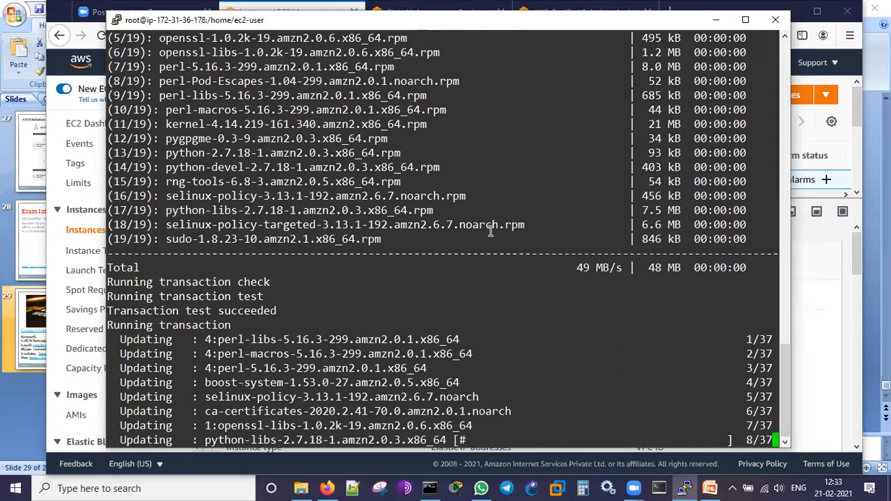
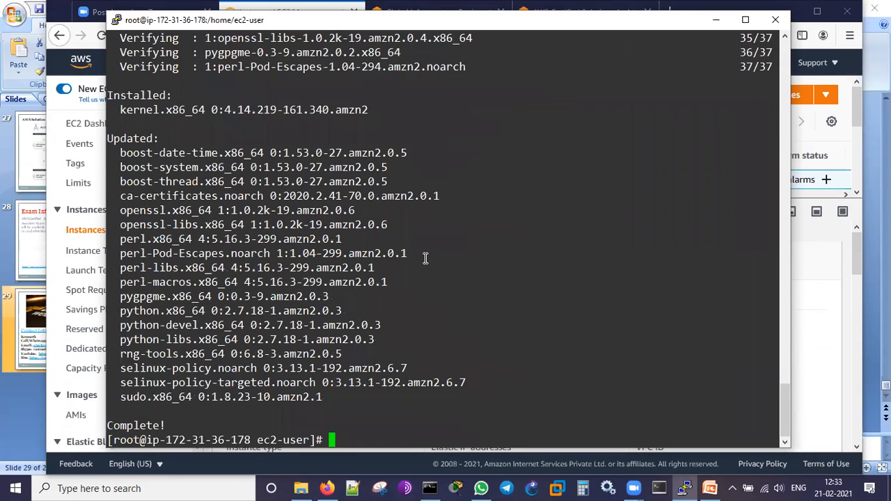
- Print the instance's system date and time with date and check the day, time and time zone
key(Return)
key(Return)
key(Return)
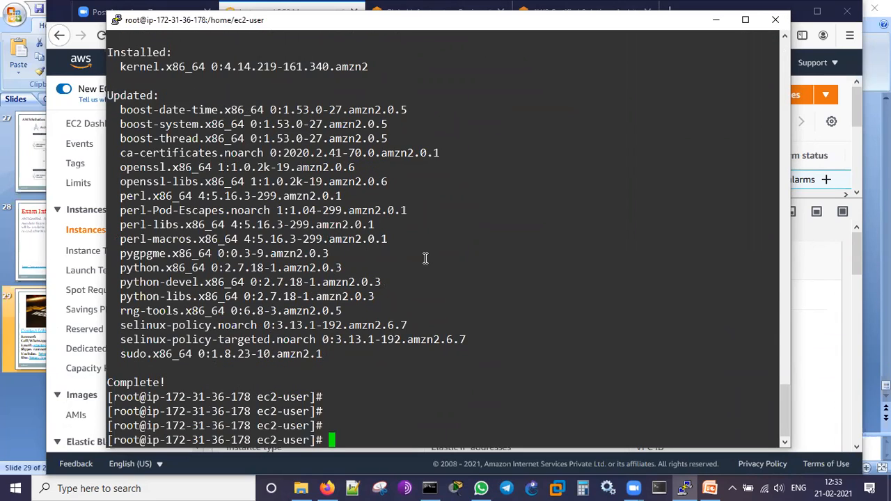
text(date)
key(Return)
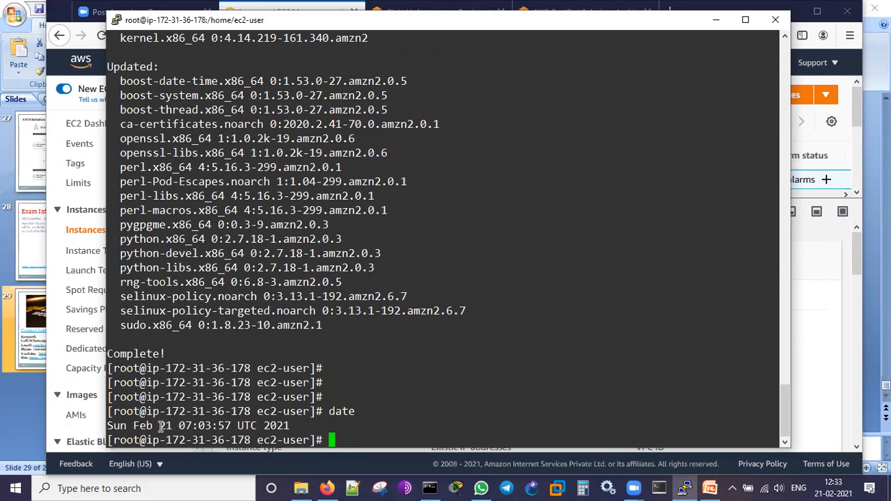
drag(143, 425, 168, 425)
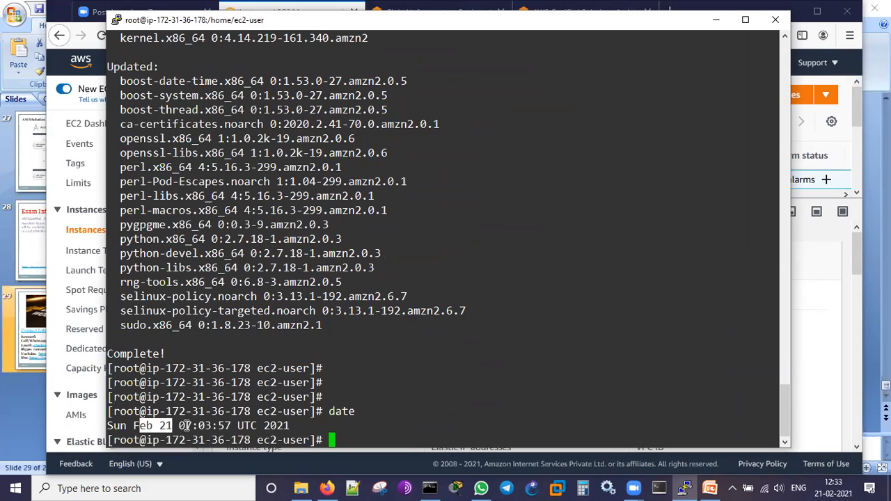
click(293, 425)
drag(264, 428, 202, 427)
click(393, 421)
- Display the current month's calendar with cal and check the month heading
text(cal)
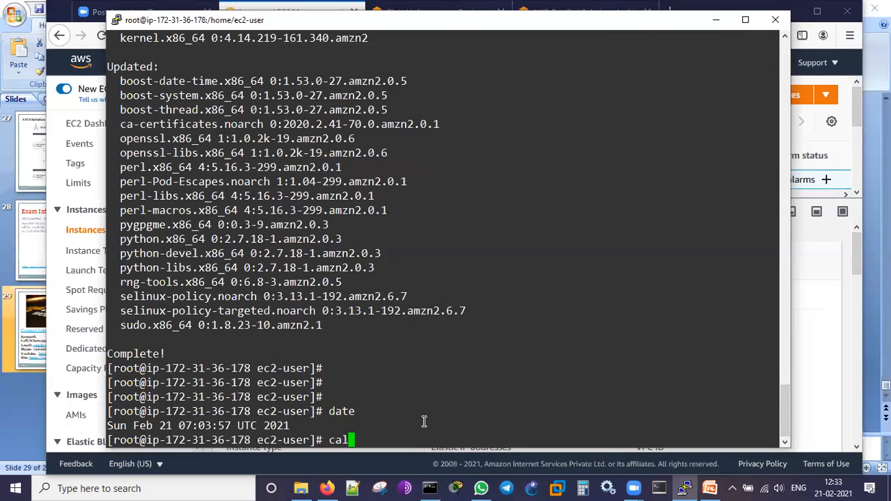
key(Return)
drag(202, 333, 223, 312)
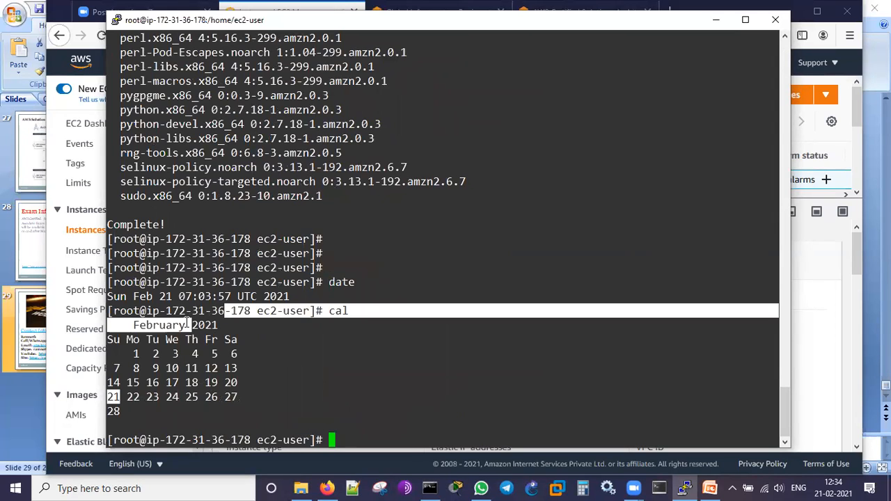
click(366, 406)
- Check which account the shell is running as with whoami
text(whoami)
key(Return)
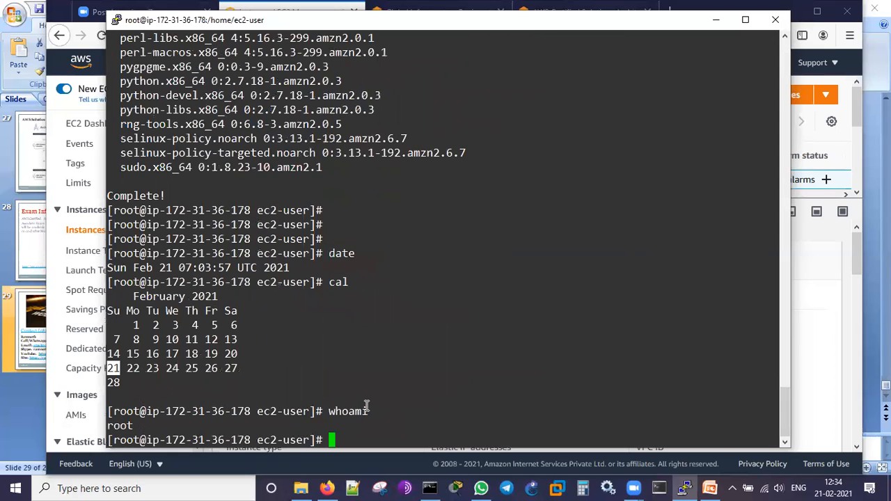
key(Return)
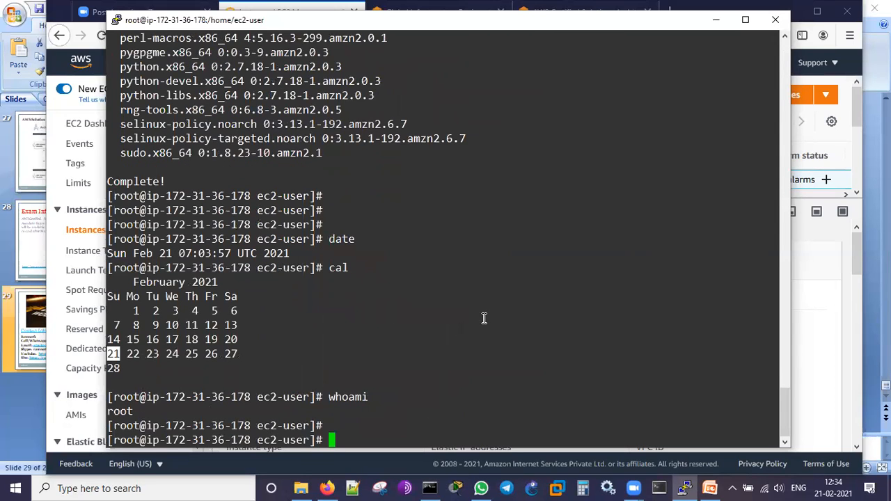
- List the logged-in sessions with who and examine the account name and login details
text(who)
key(Return)
double_click(145, 424)
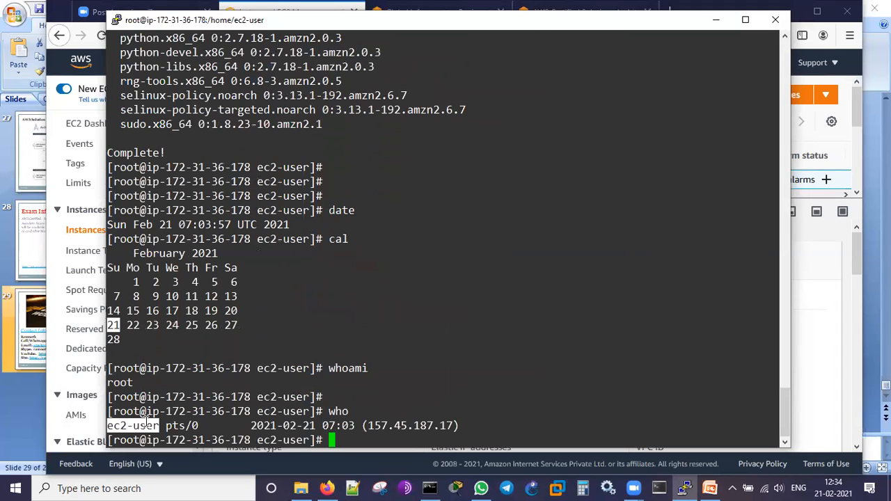
click(319, 425)
triple_click(473, 413)
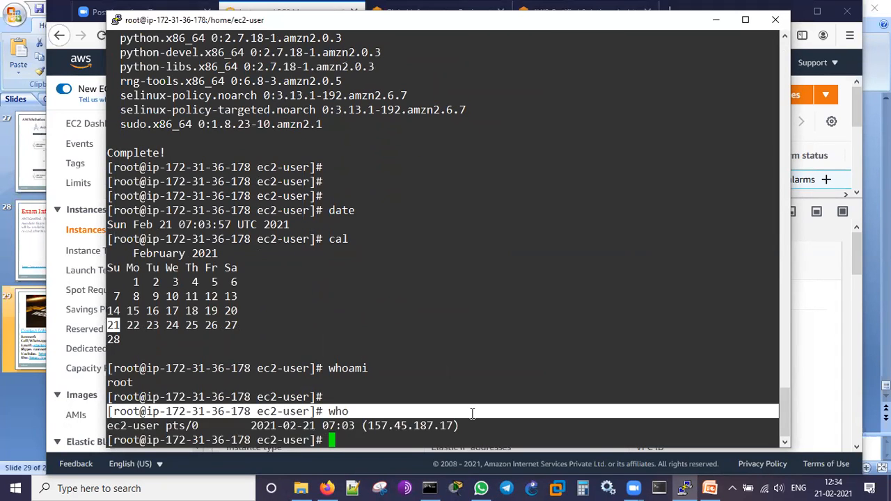
key(Return)
key(Return)
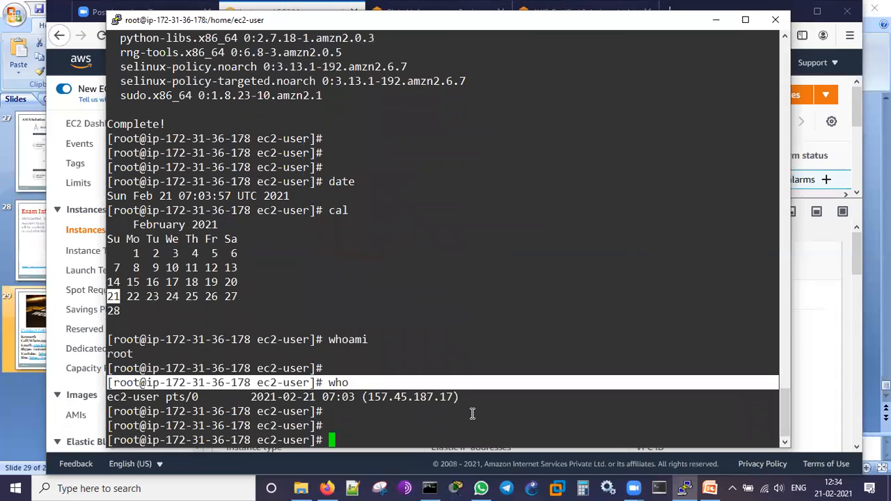
- Display the instance's host and operating system details with hostnamectl, followed by a few fresh prompts
click(472, 413)
text(hostanmectl)
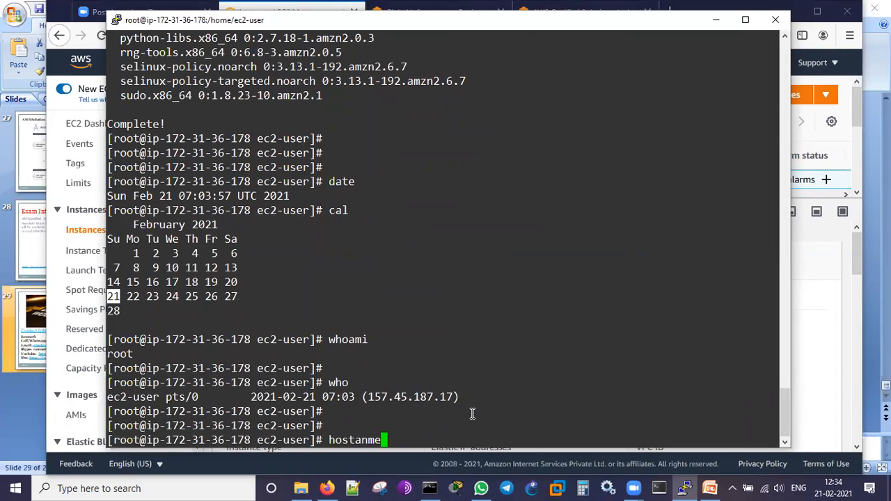
key(Left)
key(Left)
key(Left)
key(Left)
key(Left)
key(BackSpace)
key(BackSpace)
text(na)
key(Return)
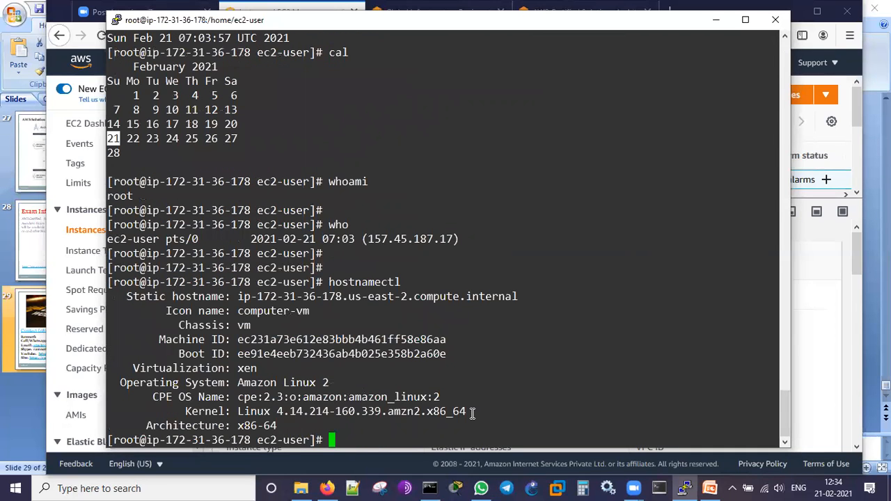
key(Return)
key(Return)
key(Return)
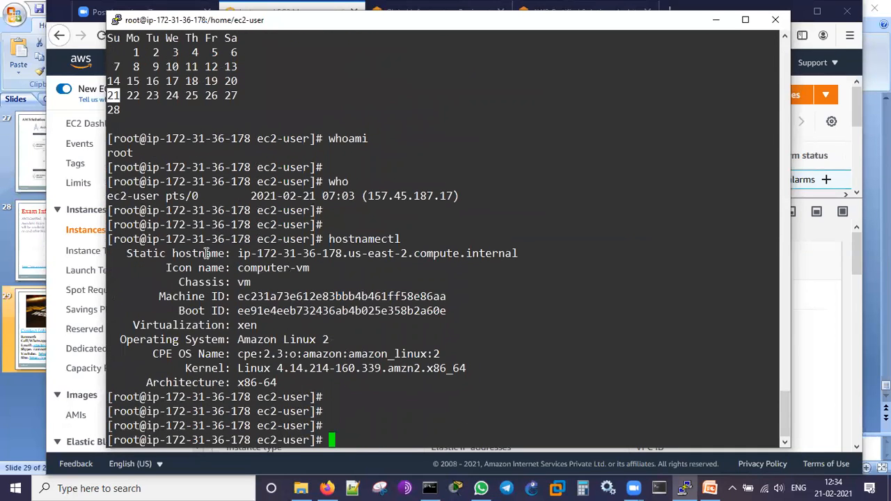
- Examine the static hostname, icon name, chassis, virtualization, operating system and kernel in the hostnamectl output
drag(163, 257, 505, 255)
click(393, 255)
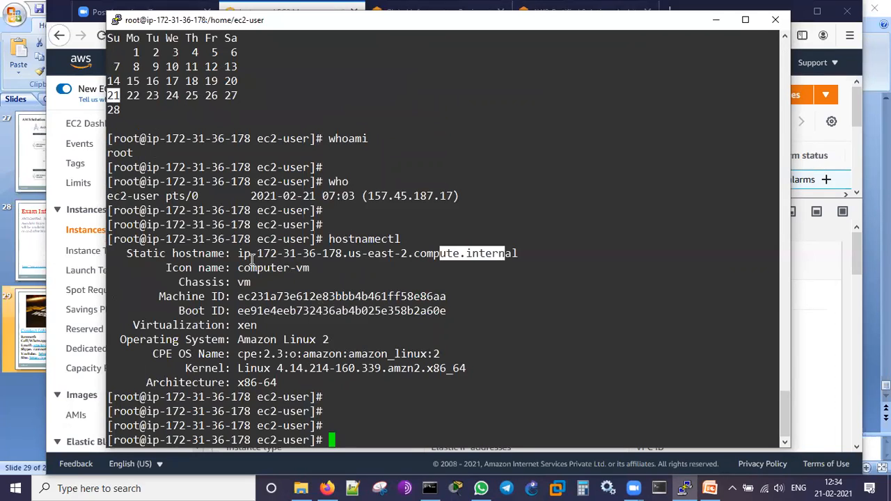
drag(252, 267, 317, 271)
drag(242, 283, 265, 282)
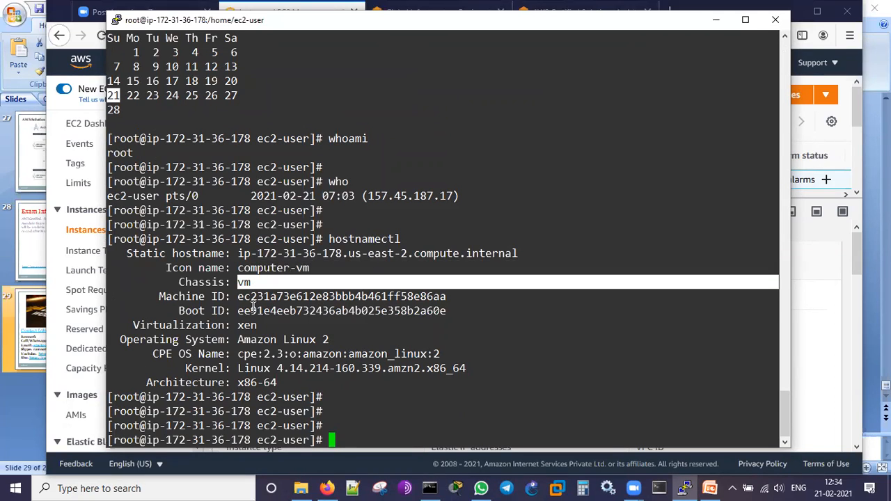
click(200, 327)
drag(242, 325, 329, 343)
click(246, 350)
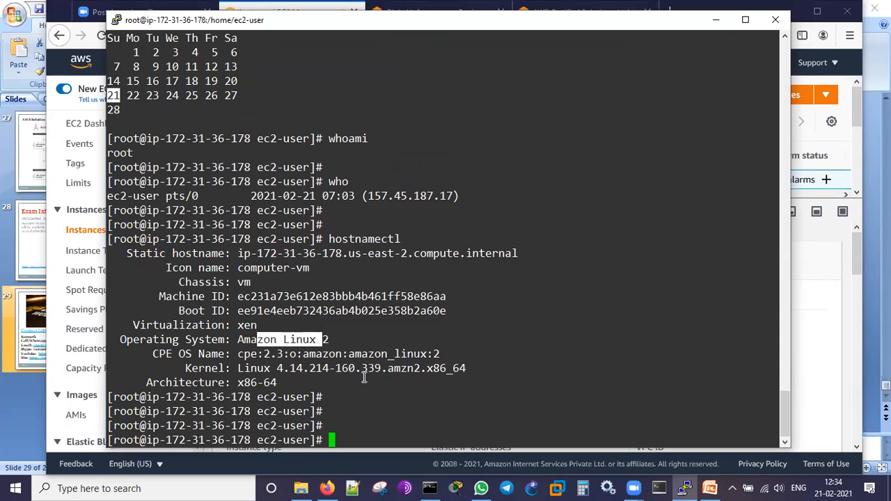
click(357, 367)
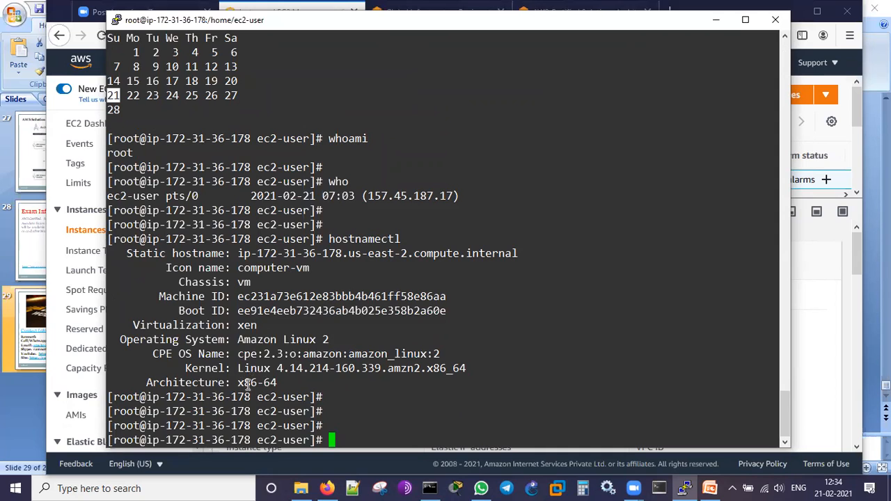
key(Return)
key(Return)
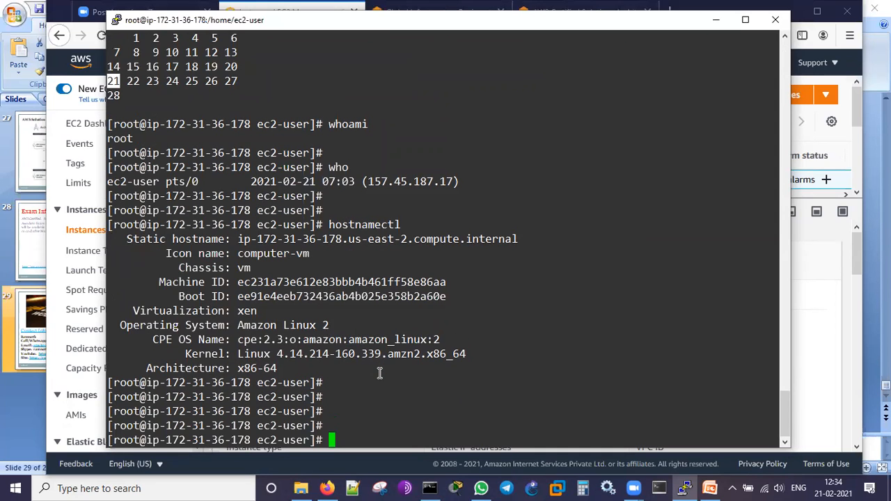
- Install the Apache web server package with yum install httpd -y and bring up fresh prompts
text(yum instal)
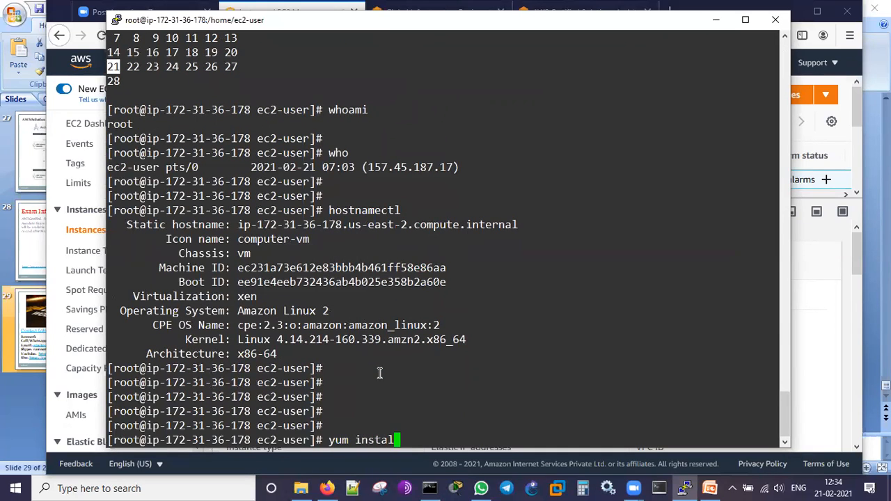
key(BackSpace)
text(l httpd -)
key(BackSpace)
text(y)
key(Return)
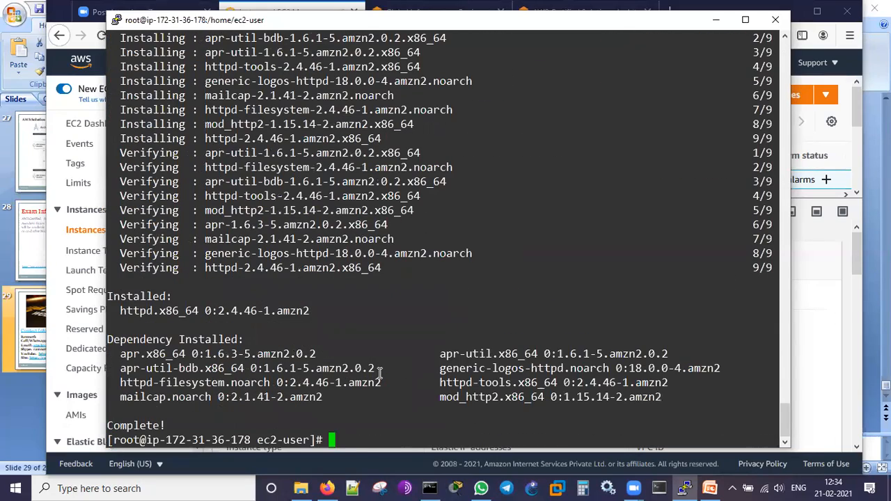
key(Return)
key(Return)
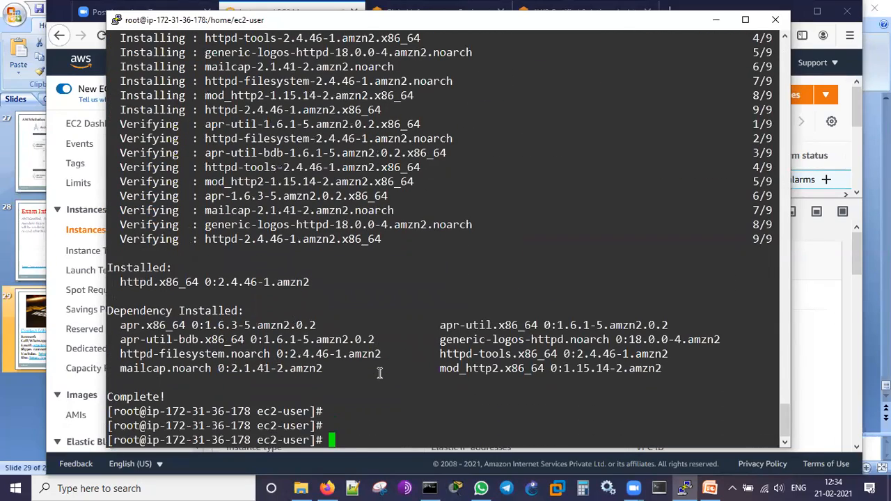
- Start the Apache web server service with systemctl start httpd
text(systemct)
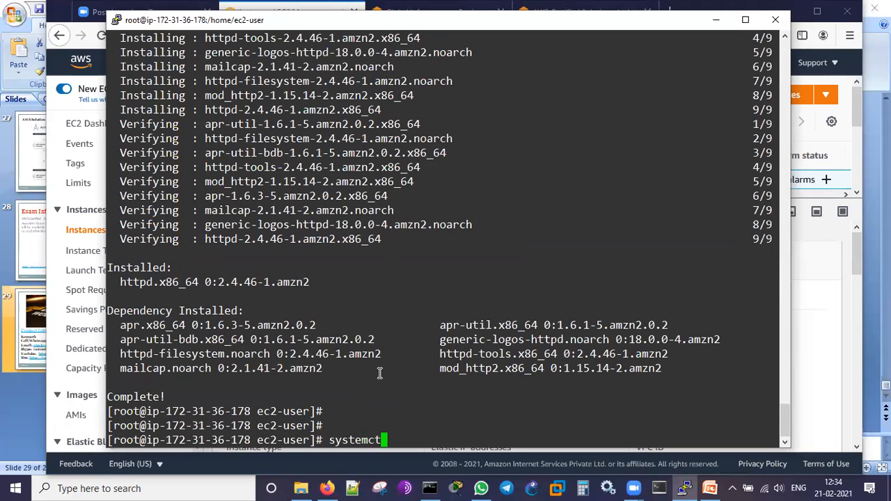
text(l start httpd)
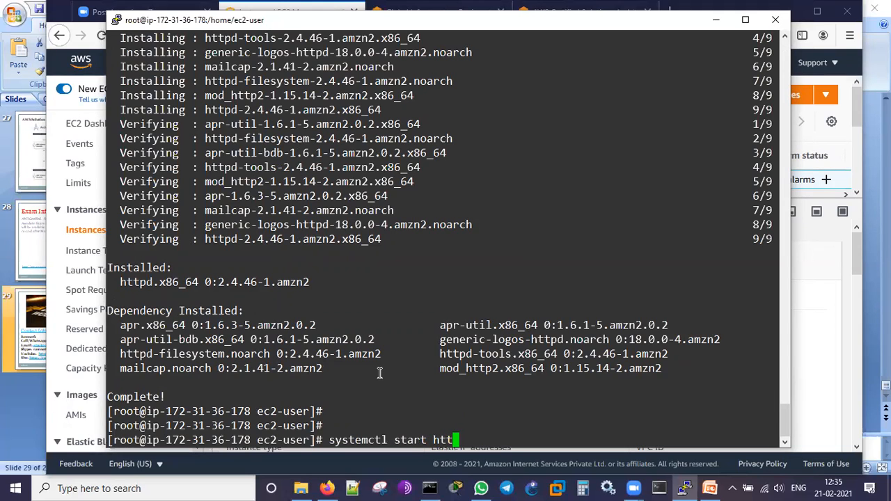
key(Return)
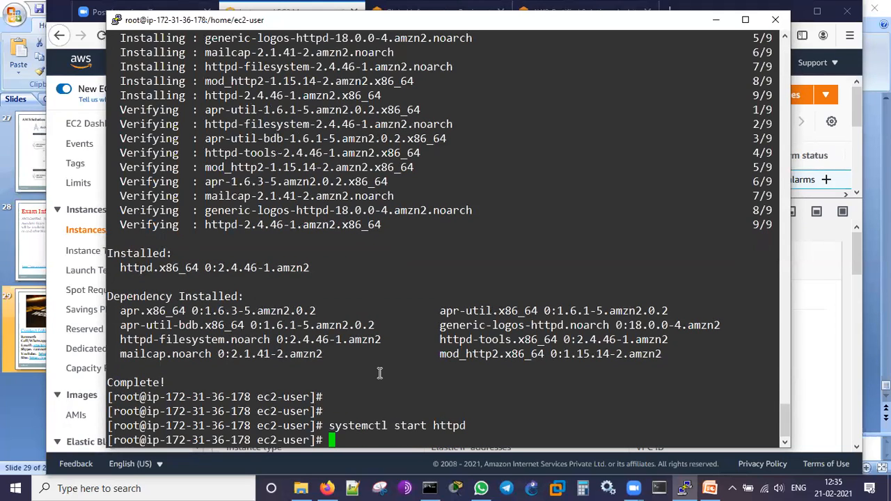
- Display the web server's service status by changing the recalled start command to systemctl status httpd
key(Up)
key(Left)
key(Left)
key(Left)
key(Left)
key(Left)
key(Left)
key(Left)
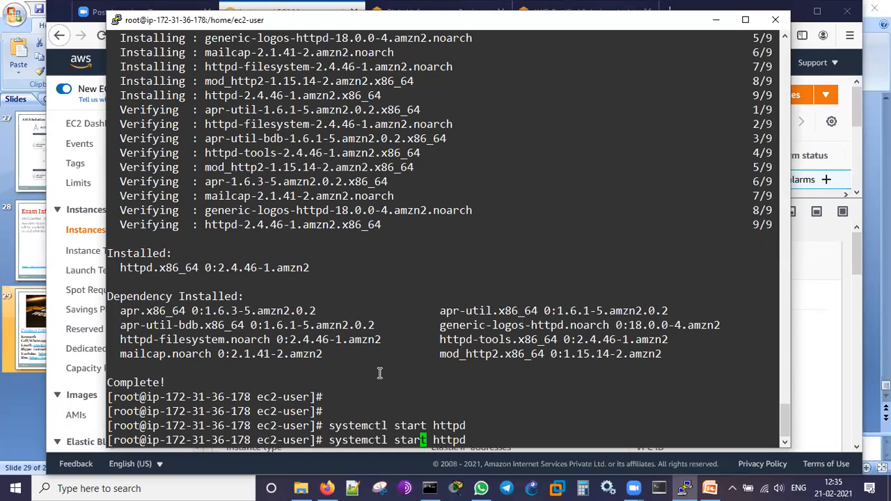
key(Right)
key(BackSpace)
key(BackSpace)
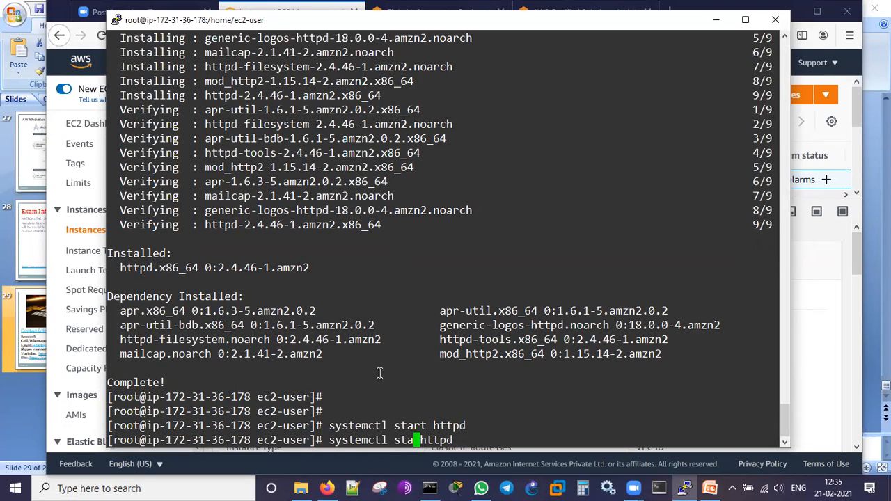
text(tus)
key(Return)
key(Return)
key(Return)
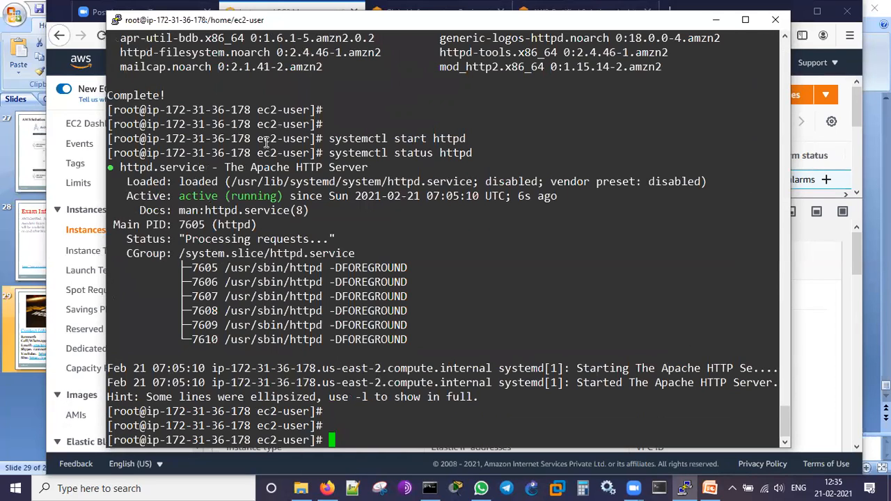
- Examine the service description and the Active line in the httpd status output
drag(227, 168, 392, 168)
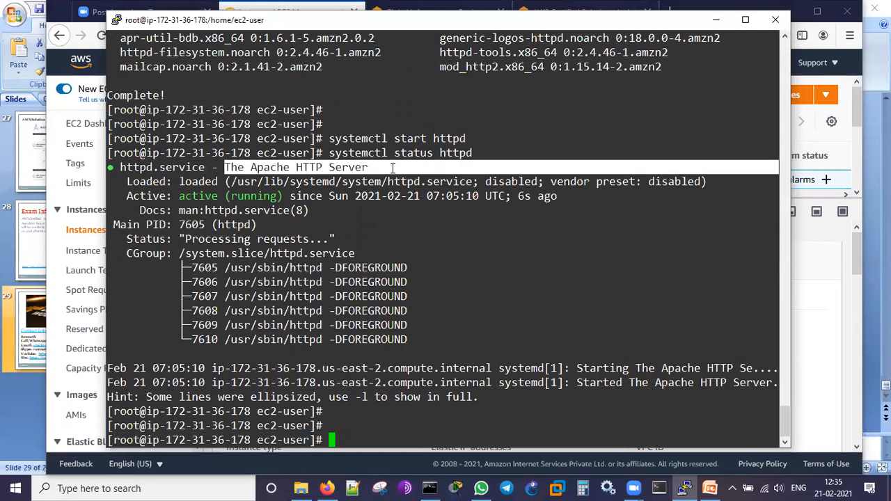
click(366, 246)
drag(175, 196, 289, 199)
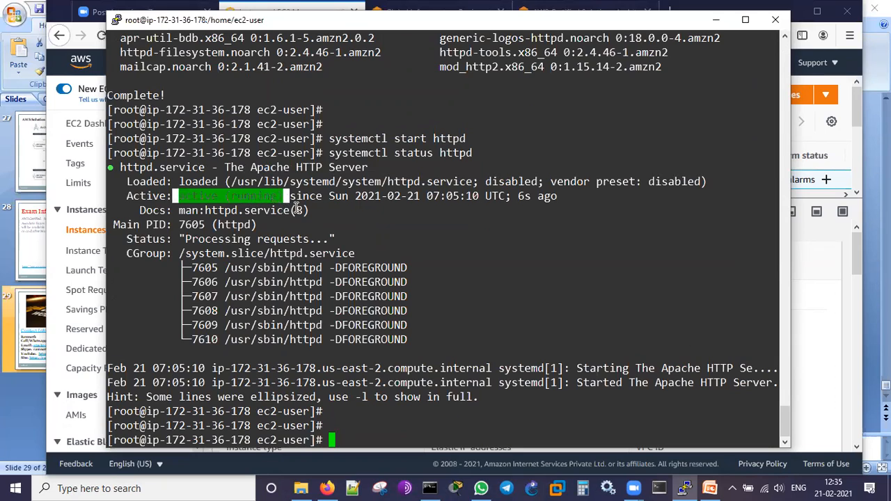
click(477, 292)
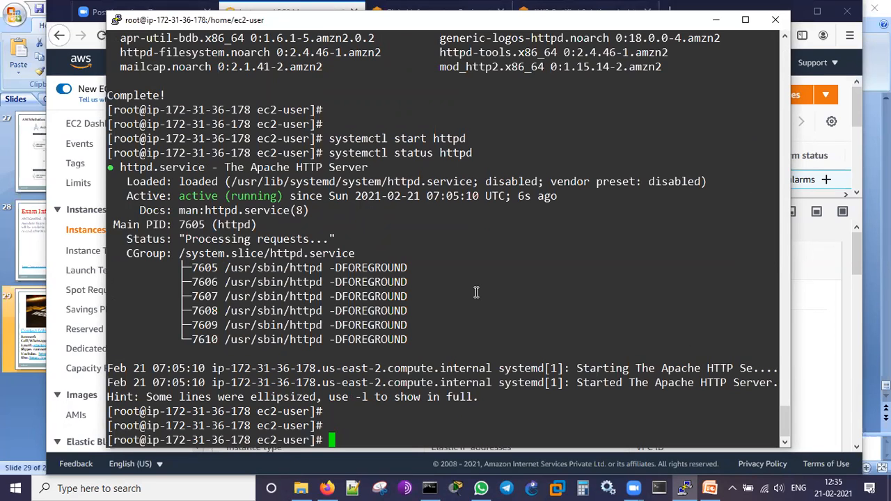
key(Return)
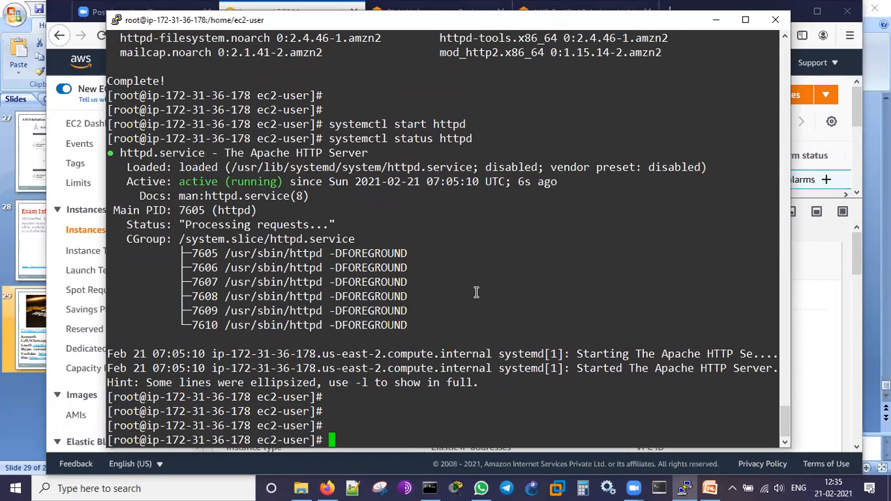
- Open a new file at /var/www/html/index.html in the nano editor
text(nano /var/www/)
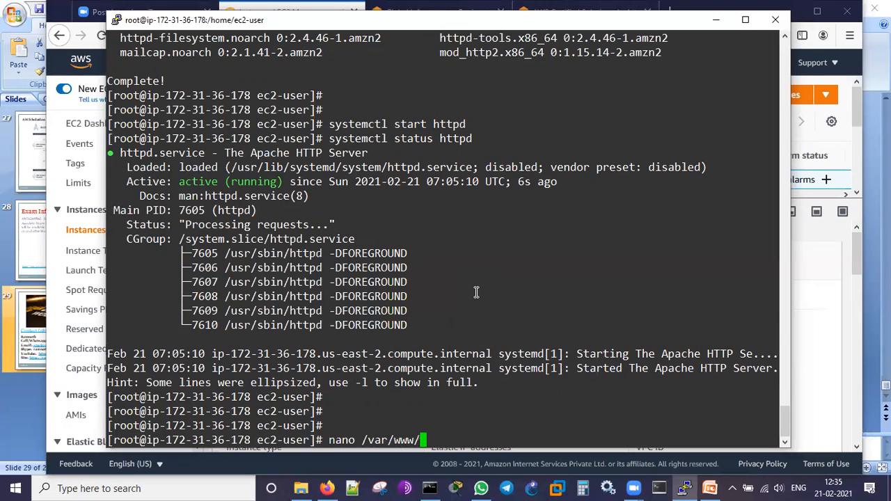
text(html/index.html)
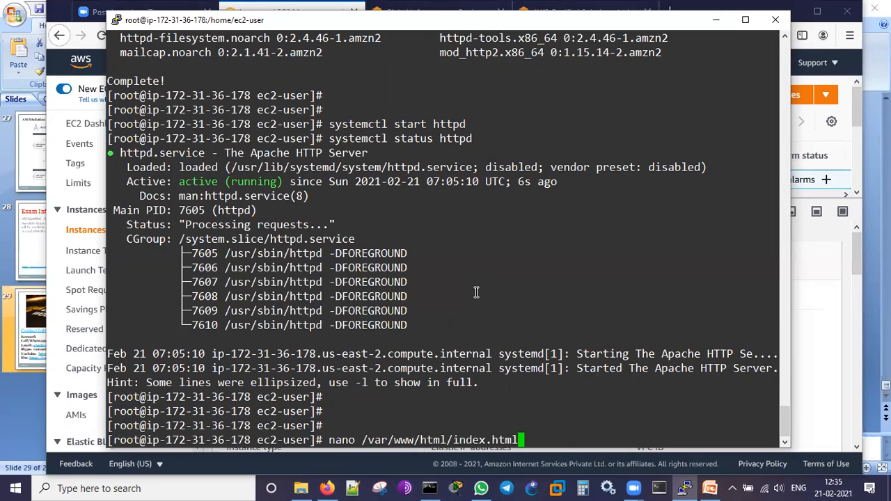
key(Return)
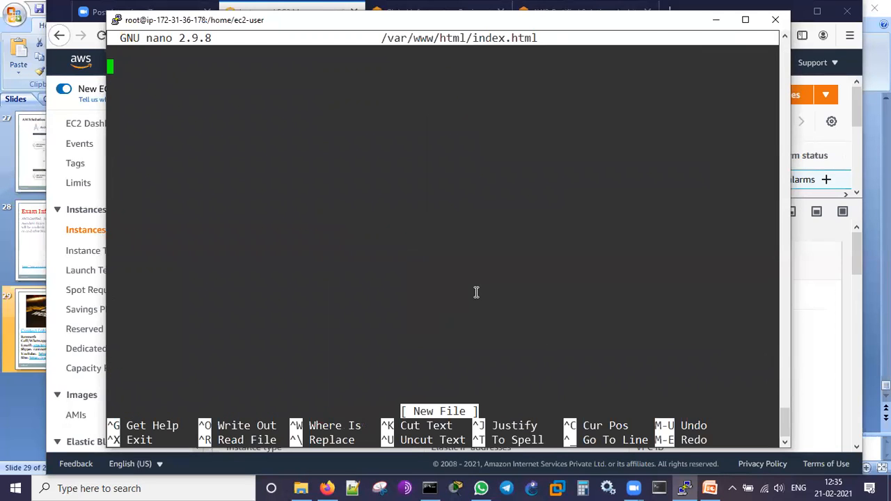
- Start the page in index.html with an opening <html> tag and an opening <h1> tag on separate lines
text(<html>)
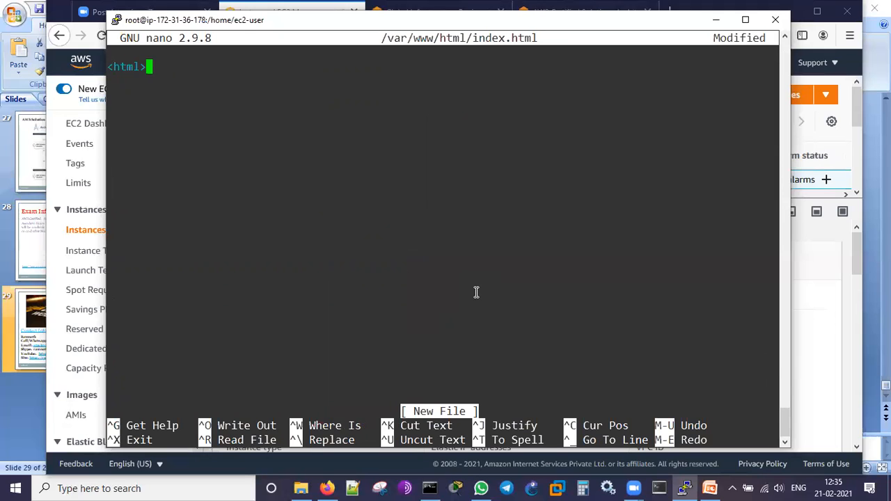
key(Return)
text(<h1>)
key(Return)
- Write the heading text "Welcome to the AWS Demo on Solution Architect on Fe21'2021" below the <h1> tag
text(Welc)
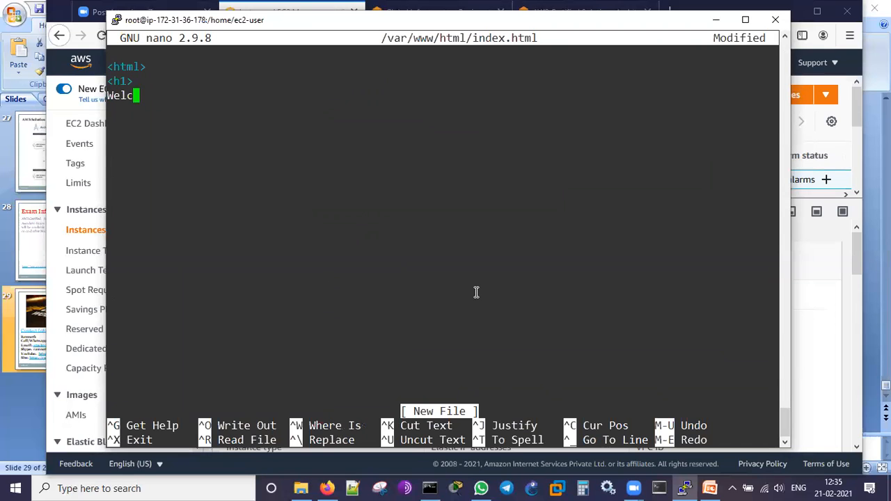
text(ome to the A)
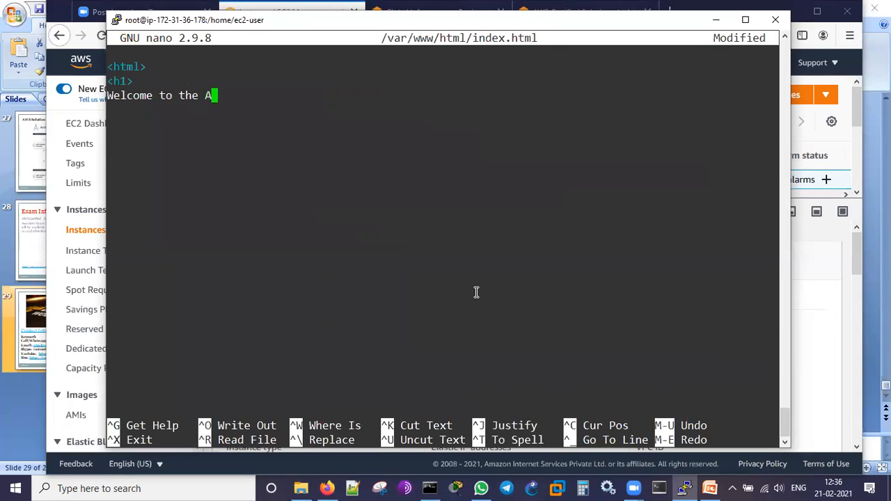
text(WS Demo on Solu)
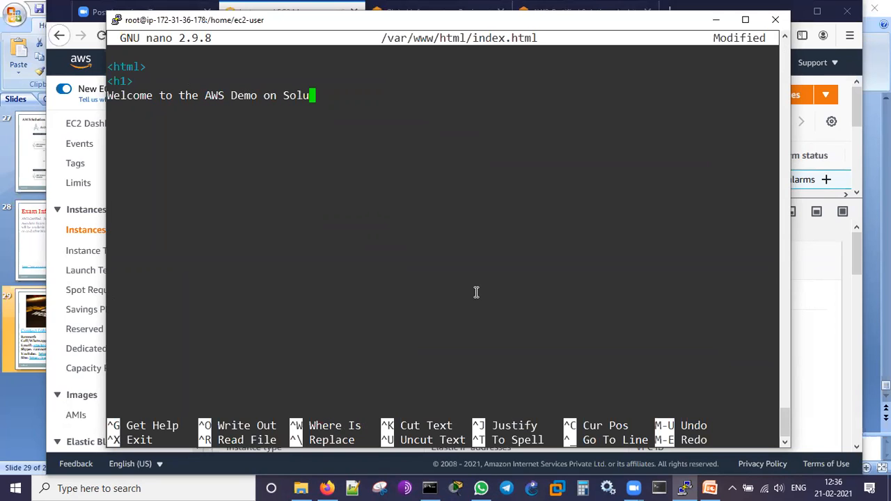
text(tion Archi)
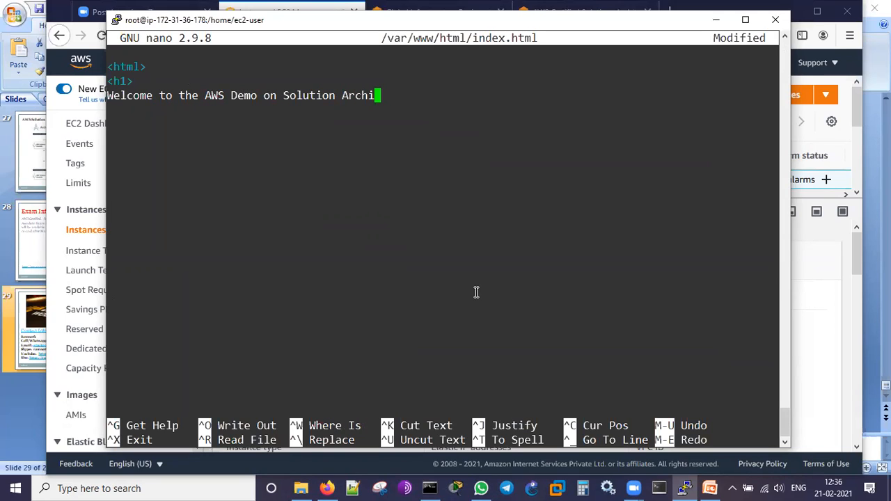
text(tect on Fe21'2021)
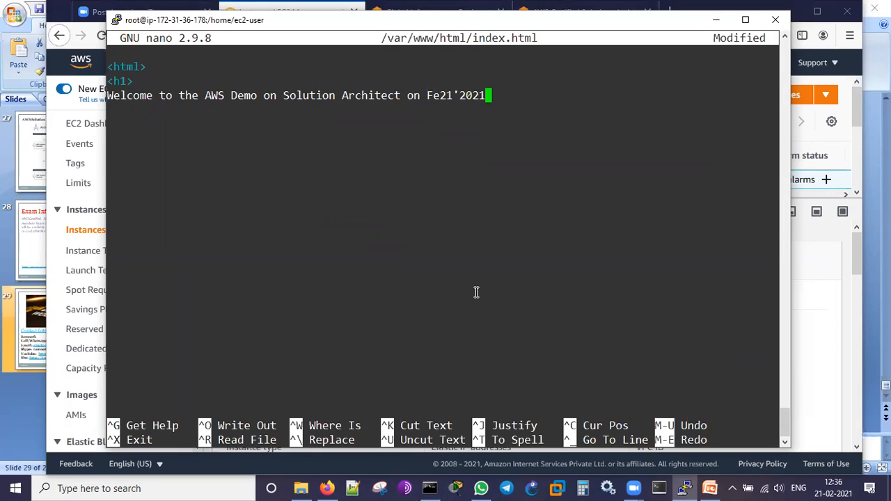
- Insert the missing b in the month so the heading's date reads Feb21'2021
key(Left)
key(Left)
key(Left)
key(Left)
key(Left)
key(Left)
key(Left)
text(b)
key(Right)
key(Right)
key(Right)
key(Right)
key(Right)
key(Right)
key(Right)
- Add the closing </h1> and </html> tags on separate lines below the heading text
key(Return)
text(<)
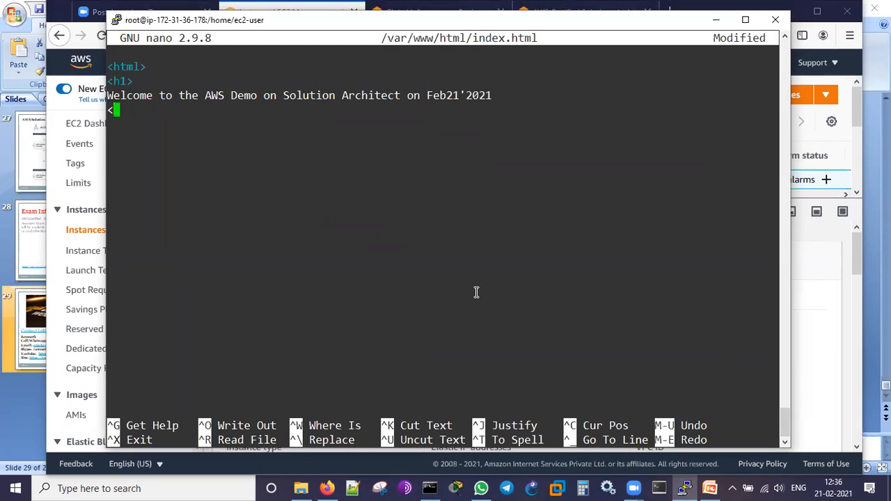
text(/h1?)
key(BackSpace)
text(>)
key(Return)
text(</html>)
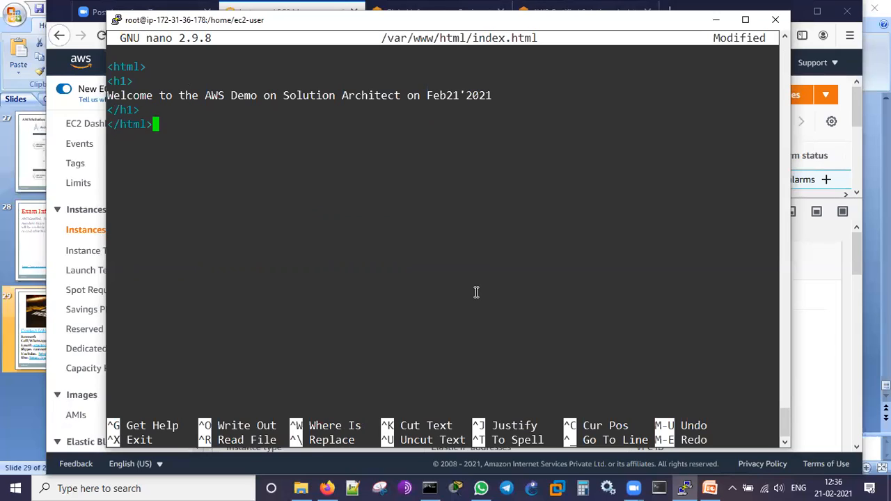
- Save the page as /var/www/html/index.html and exit nano
key(Return)
key(ctrl+x)
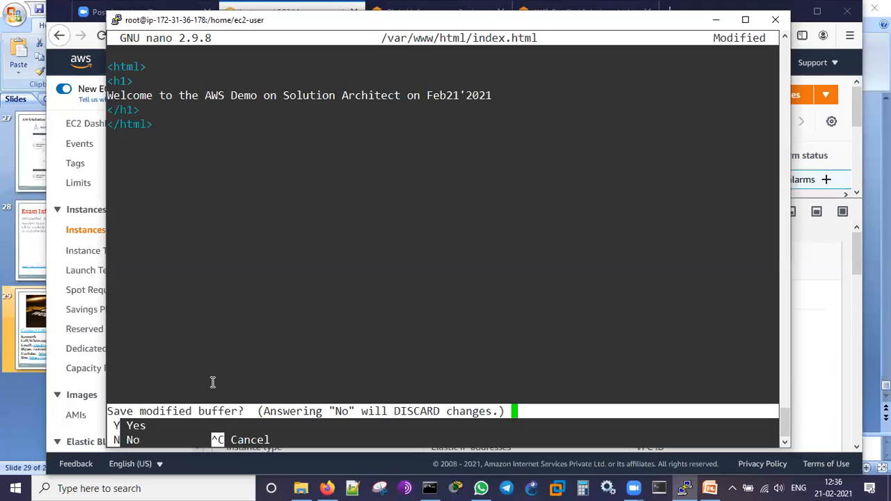
key(y)
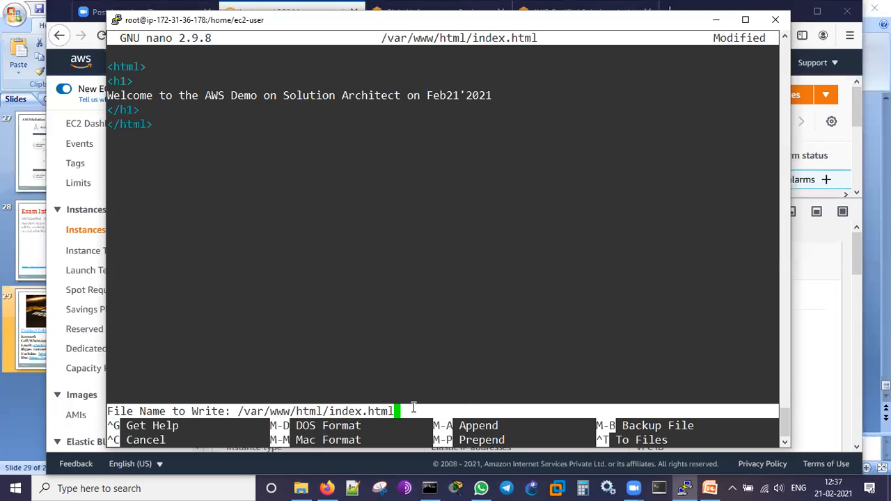
key(Return)
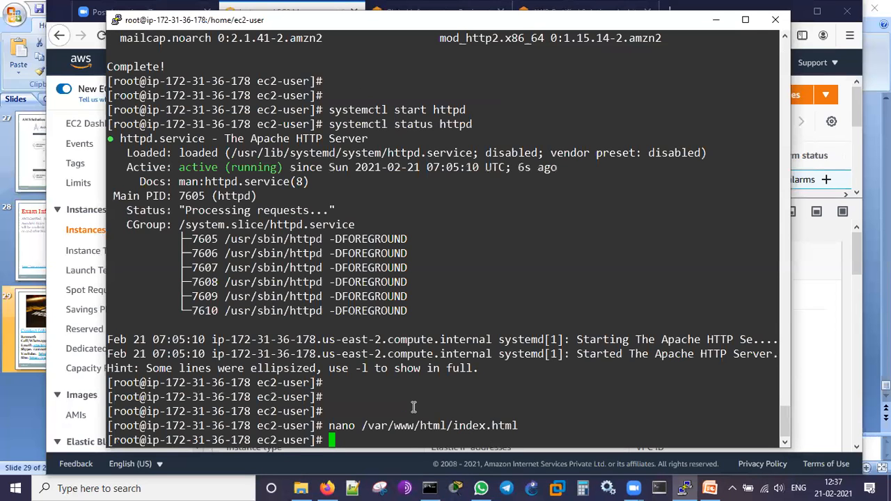
- Print the saved page's contents by changing the recalled nano command to cat /var/www/html/index.html
key(Return)
key(Return)
key(Up)
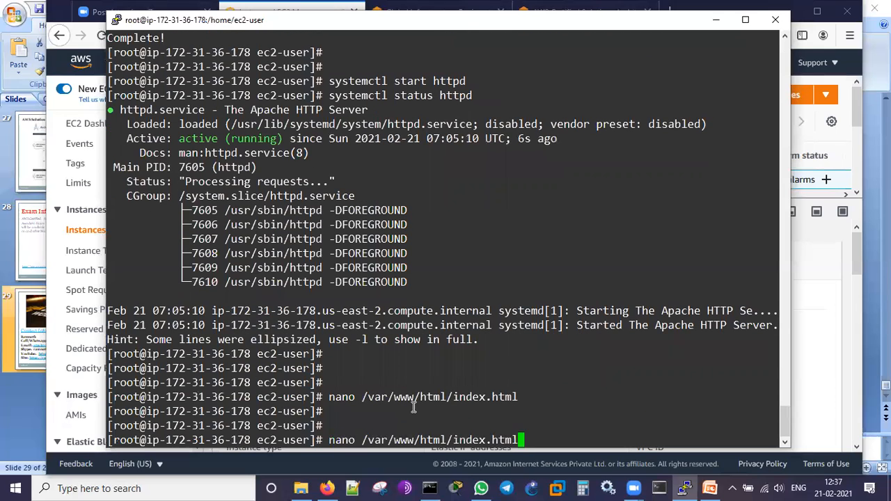
key(Home)
key(Delete)
key(Delete)
key(Delete)
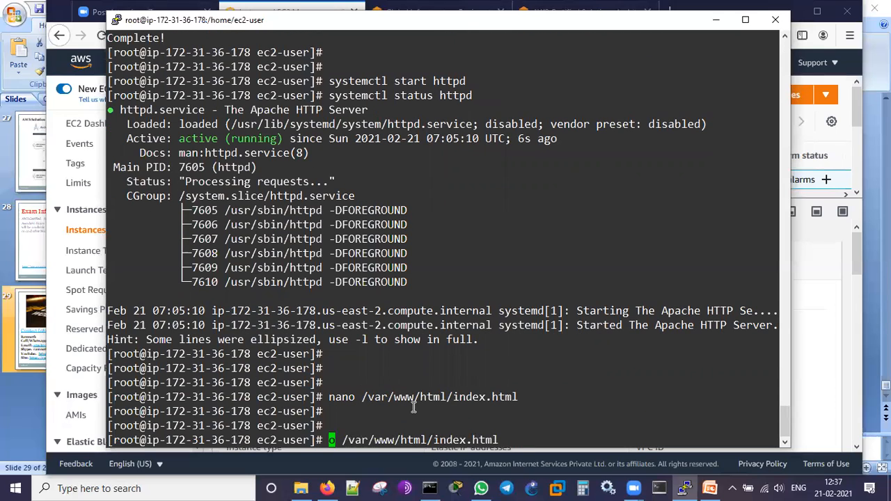
key(Delete)
text(cat)
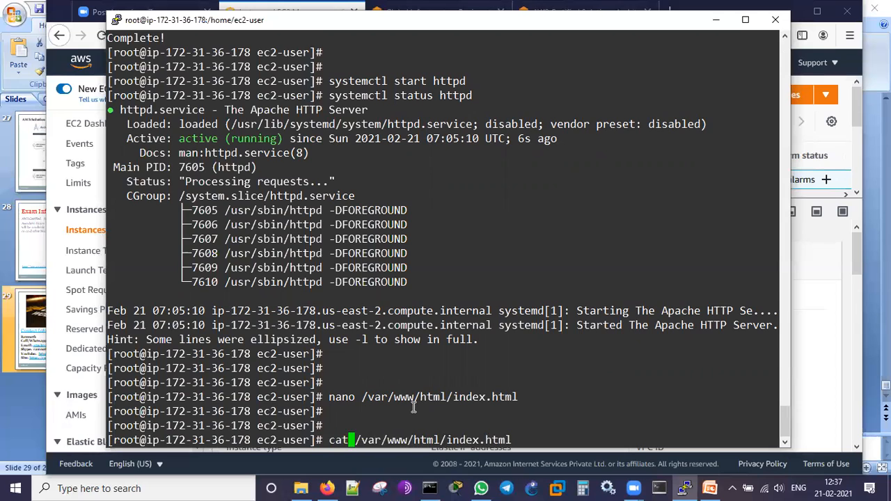
key(Return)
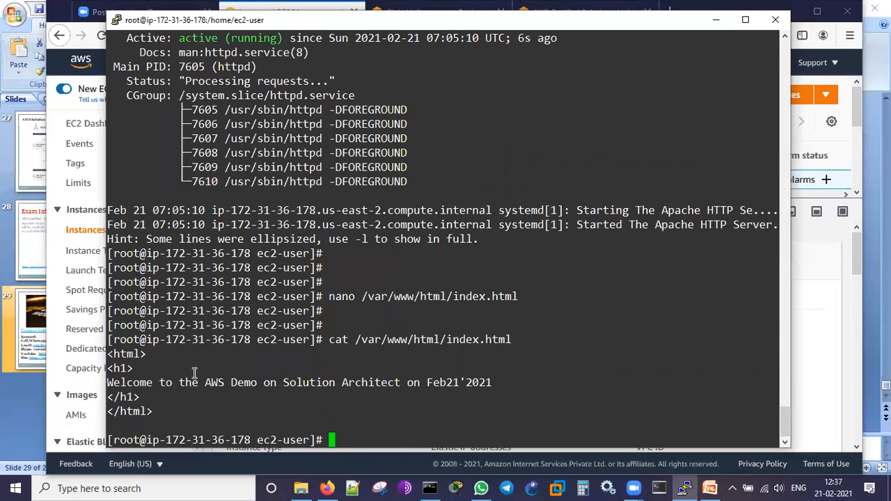
- Examine the HTML tags and the welcome line in the printed index.html
drag(109, 358, 158, 409)
click(199, 426)
drag(109, 382, 494, 380)
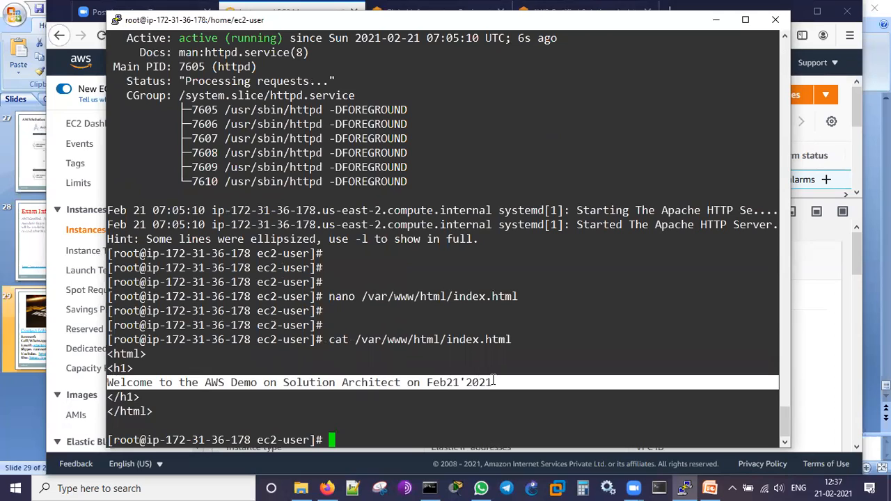
click(465, 423)
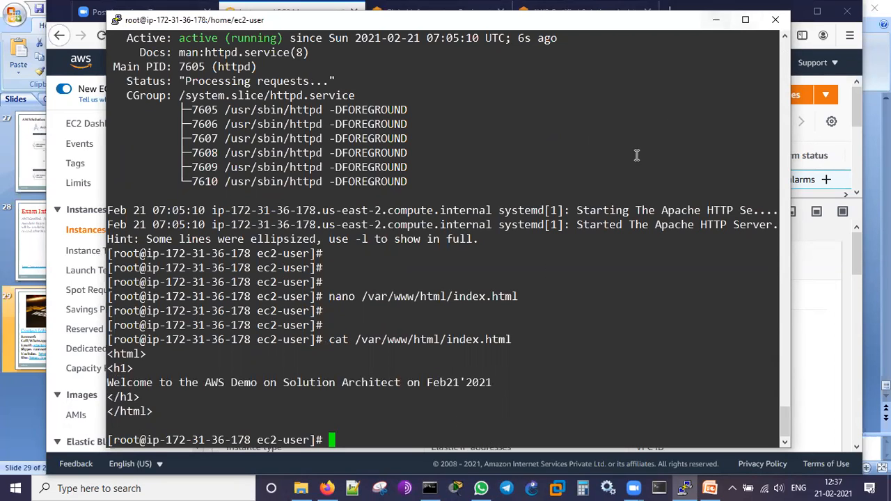
- Copy the demo_linux instance's Public IPv4 DNS from the EC2 console and open it in a new browser tab
click(715, 21)
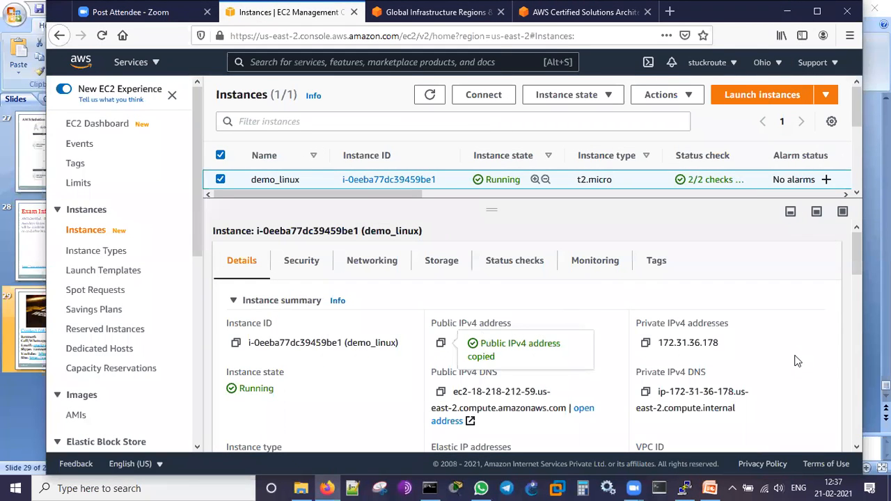
click(440, 344)
click(441, 392)
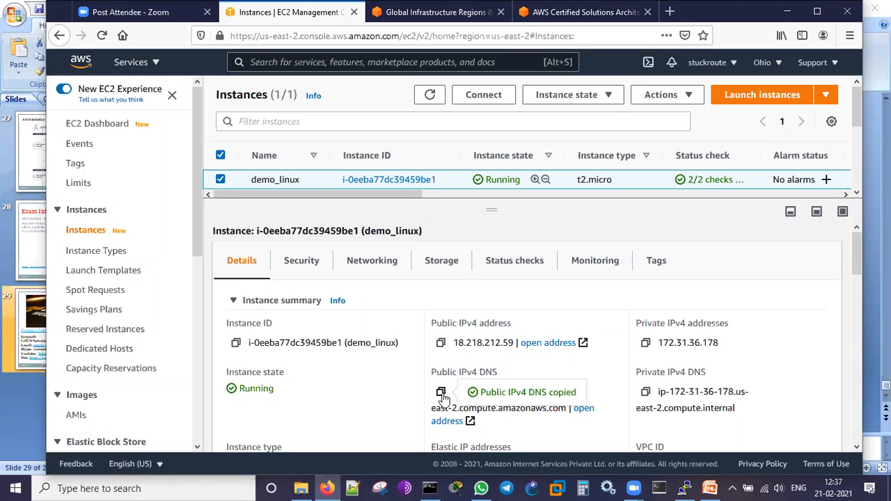
click(671, 19)
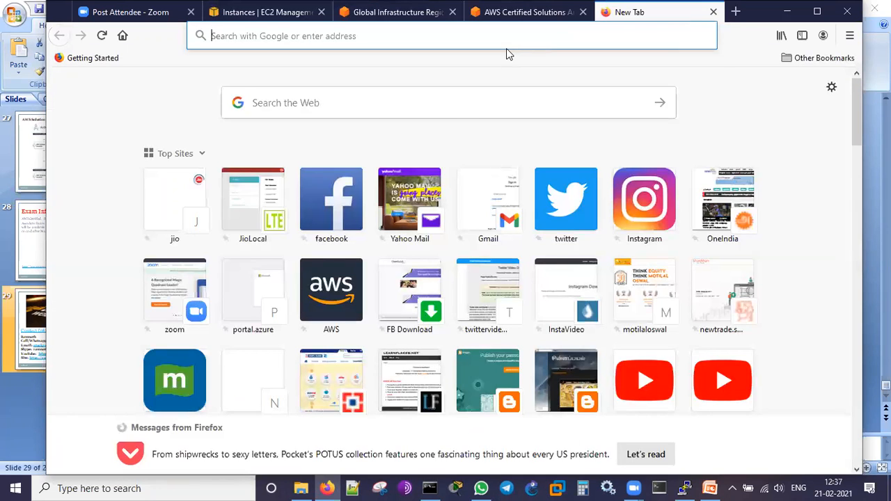
key(ctrl+v)
key(Return)
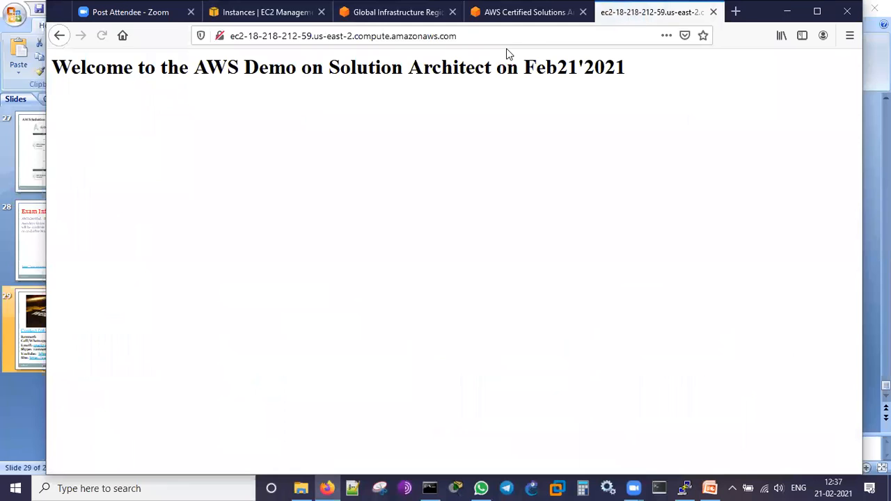
- Compare the heading on the served web page with the index.html contents in the terminal
drag(56, 61, 559, 181)
click(559, 181)
click(685, 488)
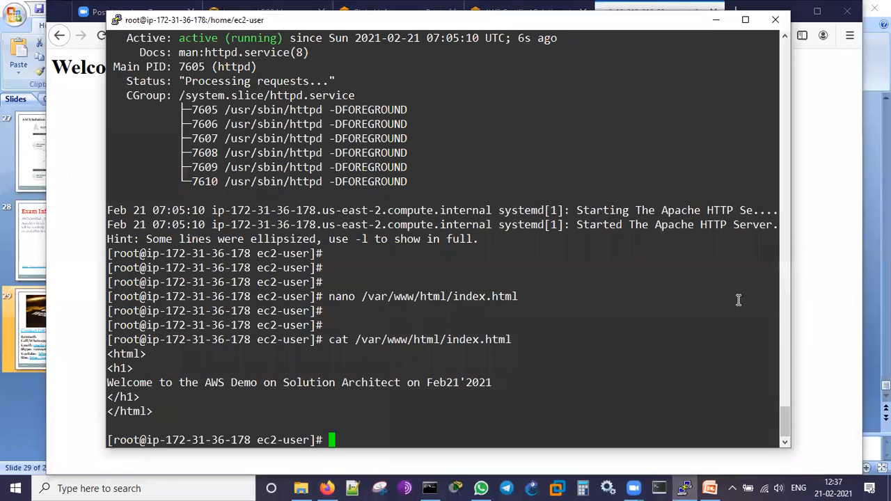
click(836, 286)
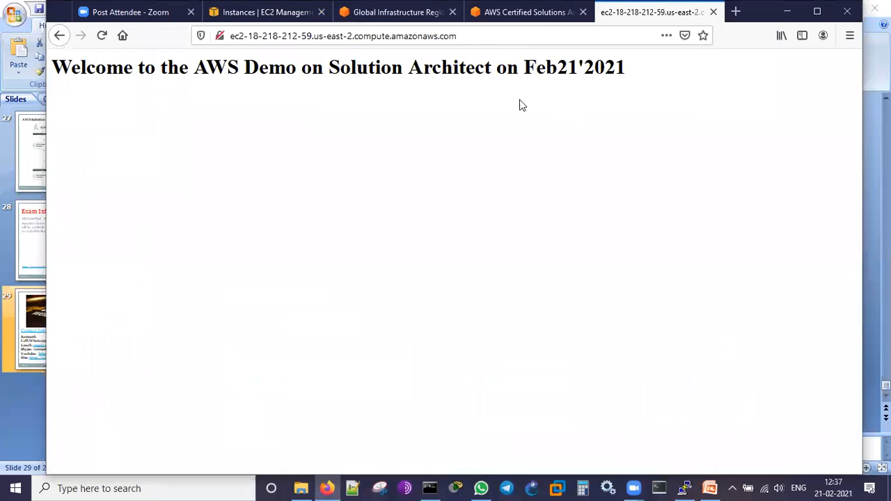
- Return to the EC2 Instances page and review the demo_linux details alongside the terminal session
click(273, 22)
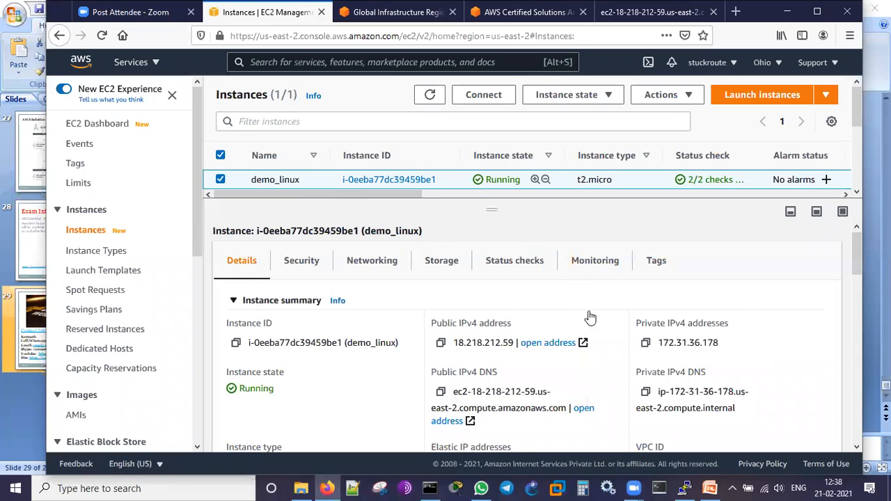
click(688, 487)
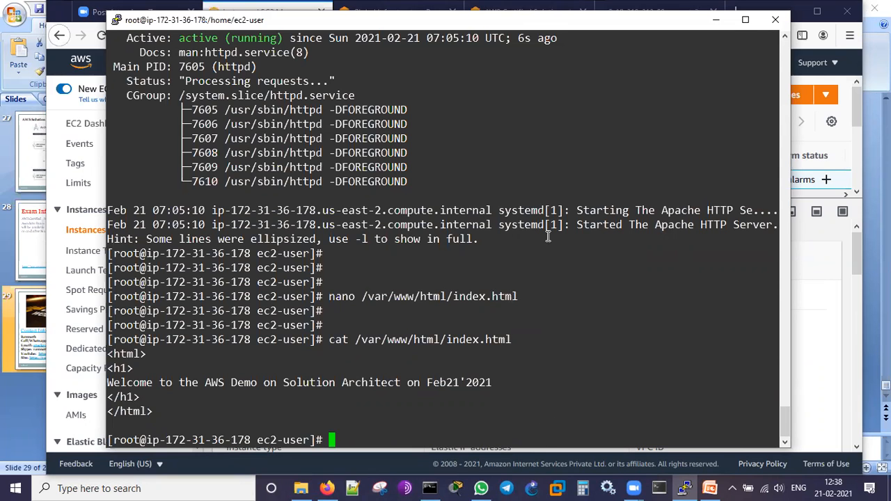
click(716, 20)
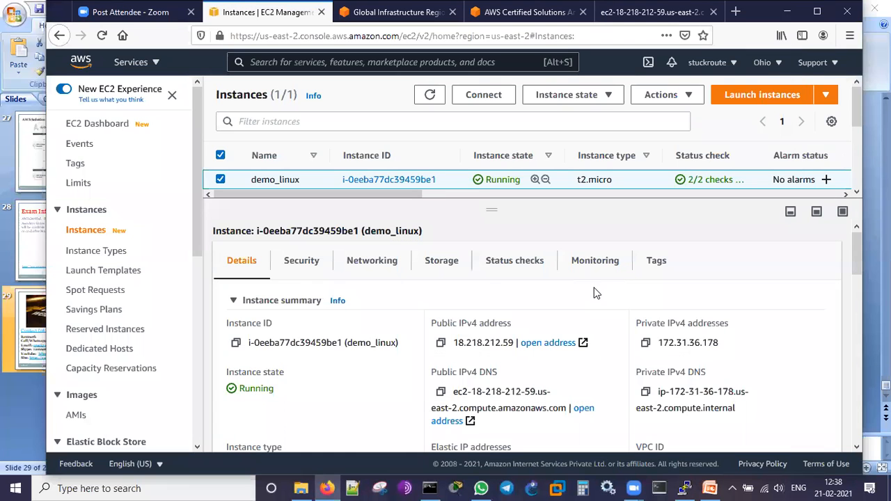
click(196, 282)
scroll(195, 277, up, 5)
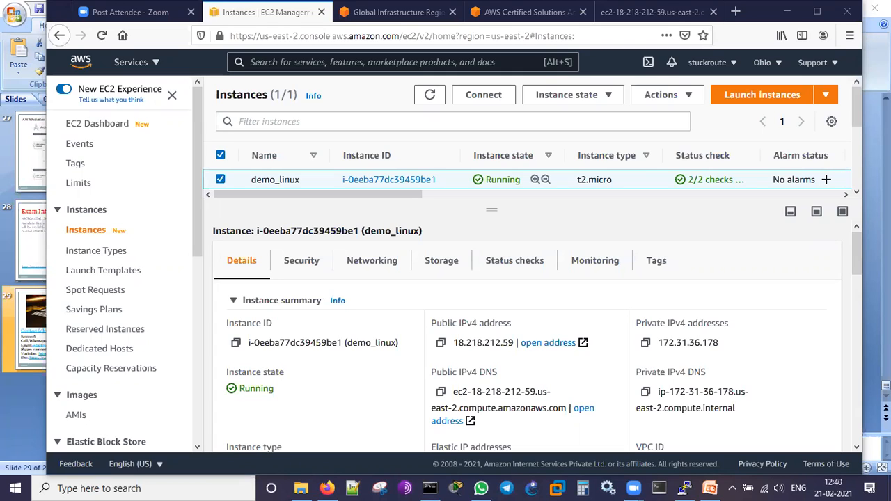
- Switch to the AWS_SAA_C02_Demo_21_Feb2021 presentation in PowerPoint
click(710, 488)
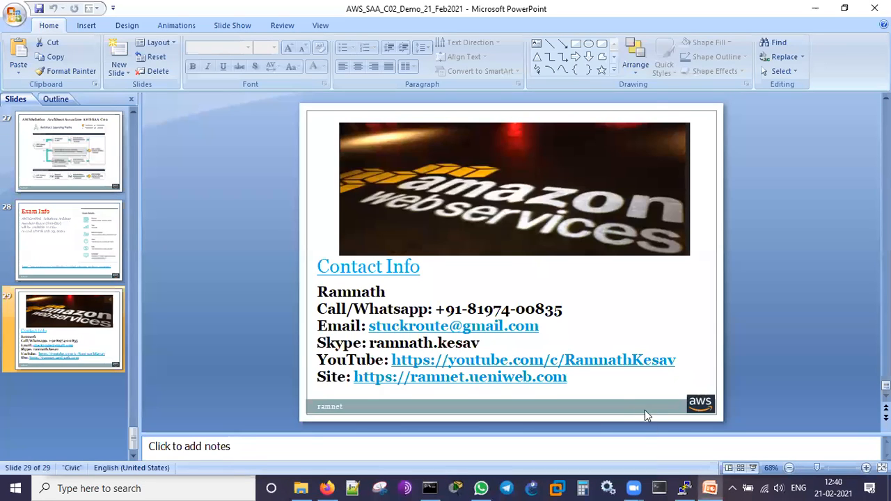